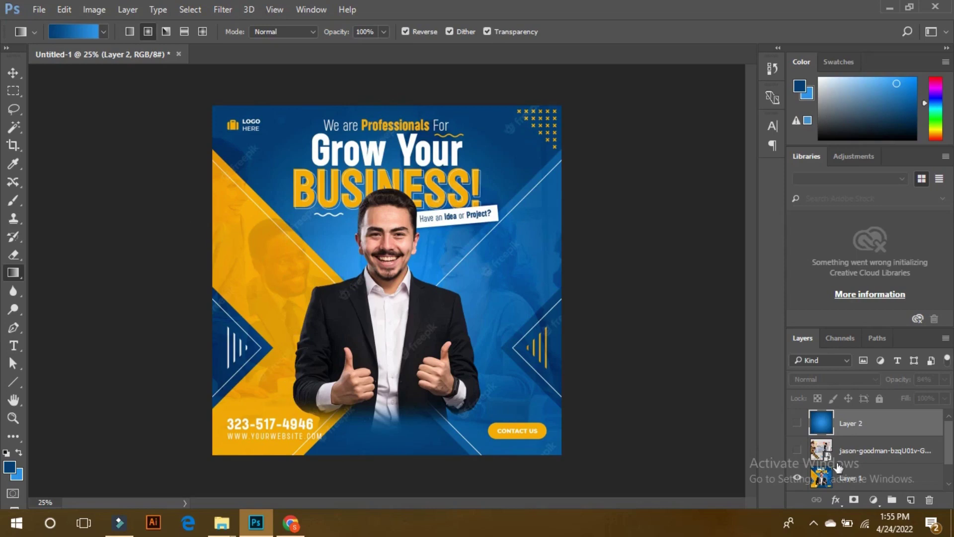
Add a new layer and start a Pen path along the yellow band's upper diagonal edge, from the canvas edge to the man's shoulder.
click(911, 500)
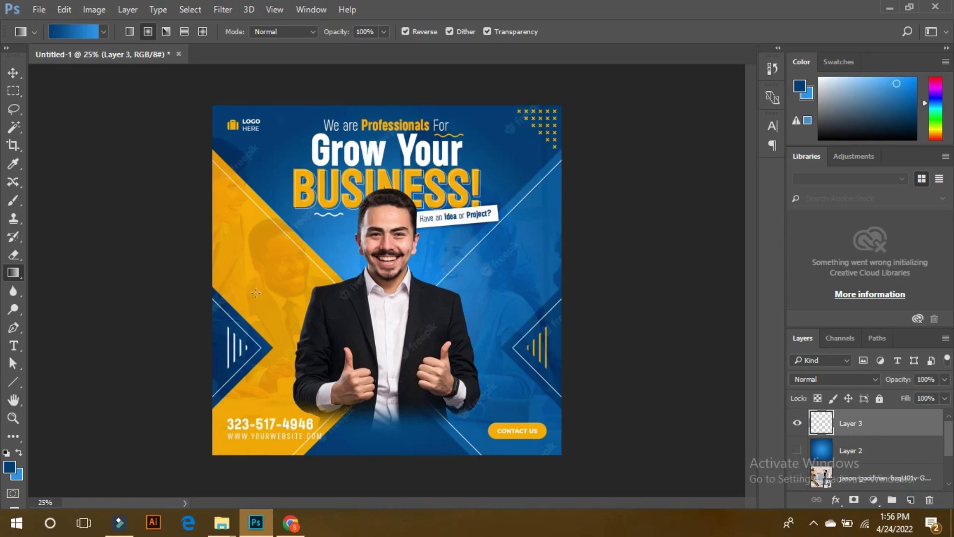
key(p)
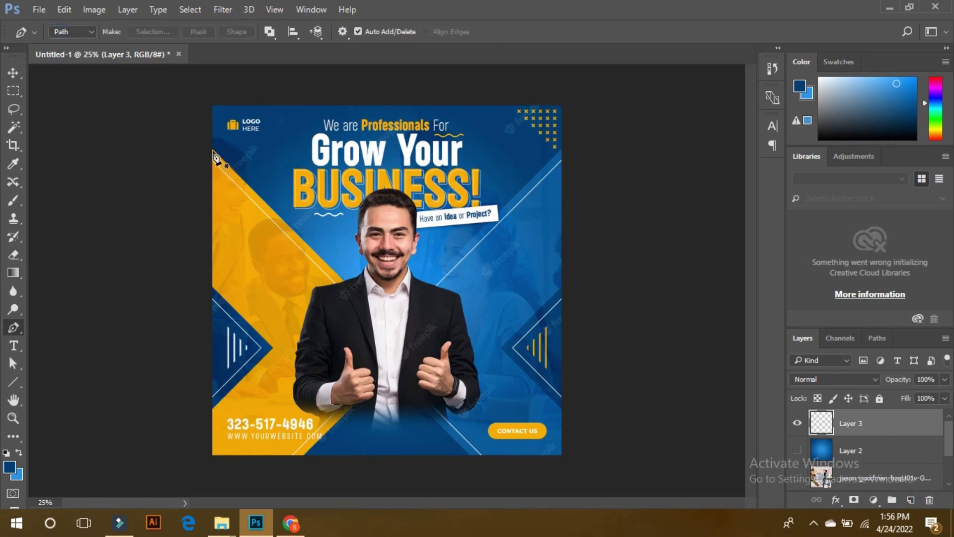
key(ctrl+plus)
key(ctrl+plus)
drag(213, 151, 307, 269)
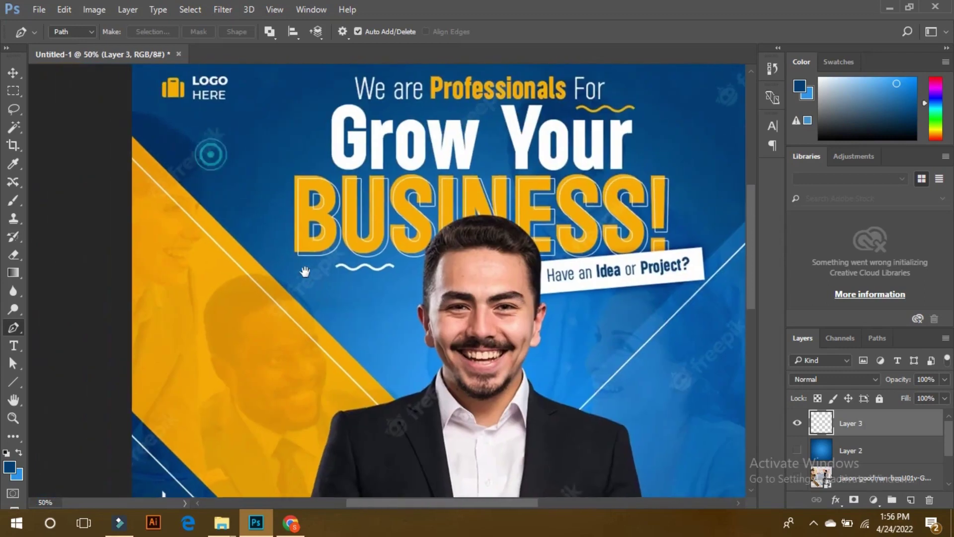
click(132, 135)
click(393, 399)
Extend the path over the man to the yellow band's pointed tip and back down its lower diagonal to just below the canvas.
drag(410, 414, 467, 272)
drag(477, 379, 487, 263)
click(430, 394)
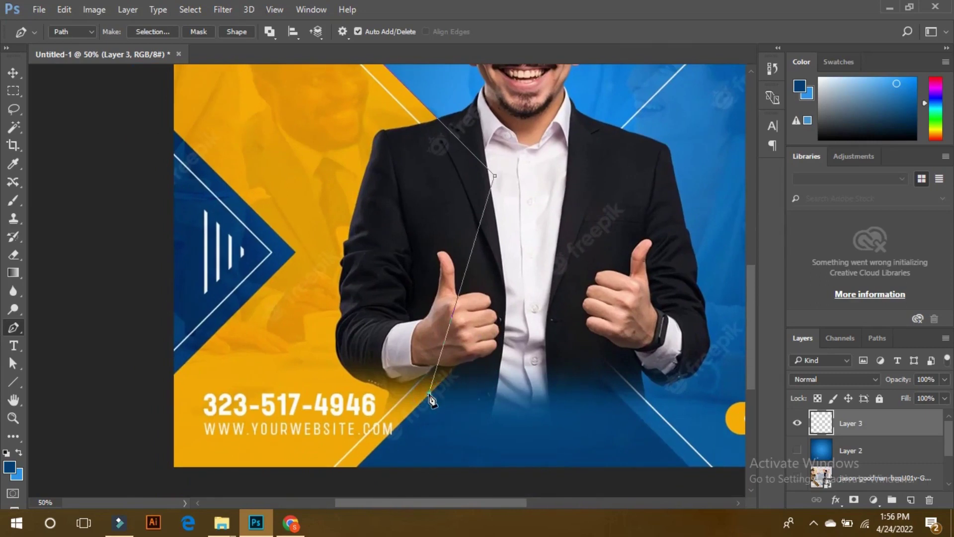
click(348, 474)
drag(428, 395, 570, 258)
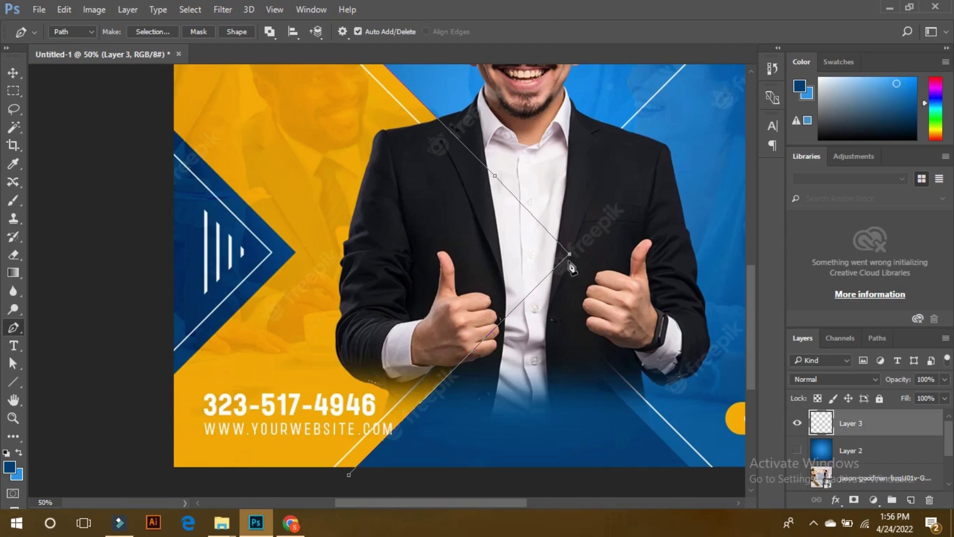
Continue the path outside the canvas around its lower-left corner, up to the lower end of the dark blue triangle.
scroll(512, 417, down, 1)
click(314, 474)
click(197, 467)
drag(151, 457, 150, 445)
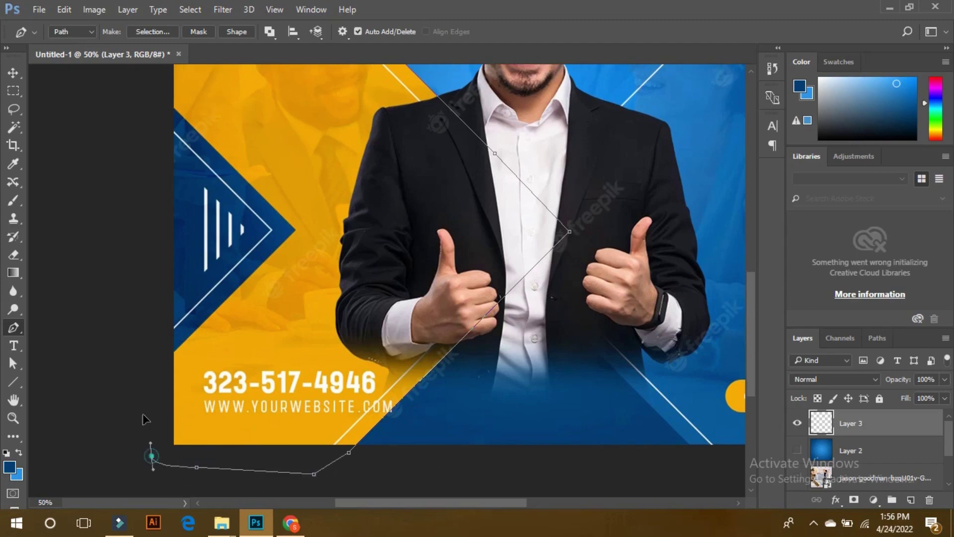
scroll(124, 335, up, 3)
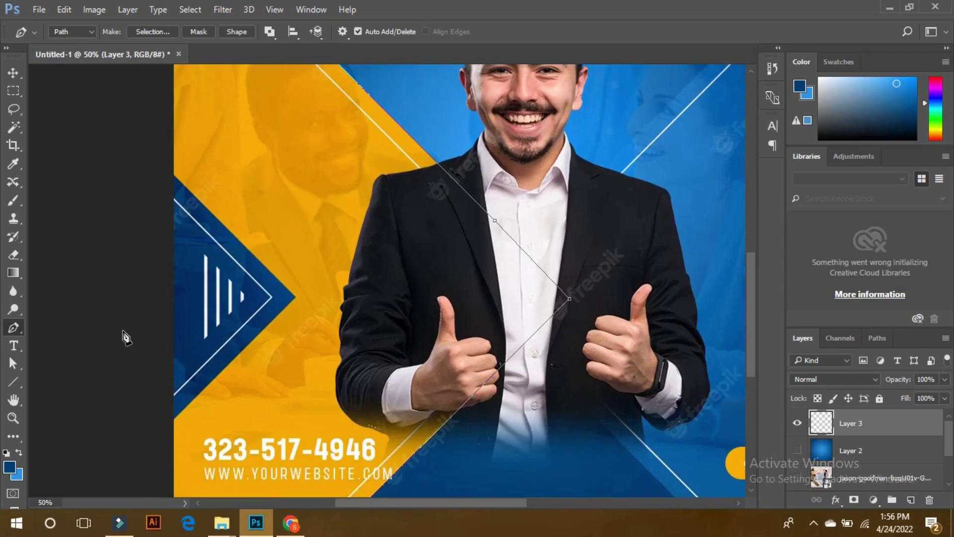
scroll(125, 338, down, 2)
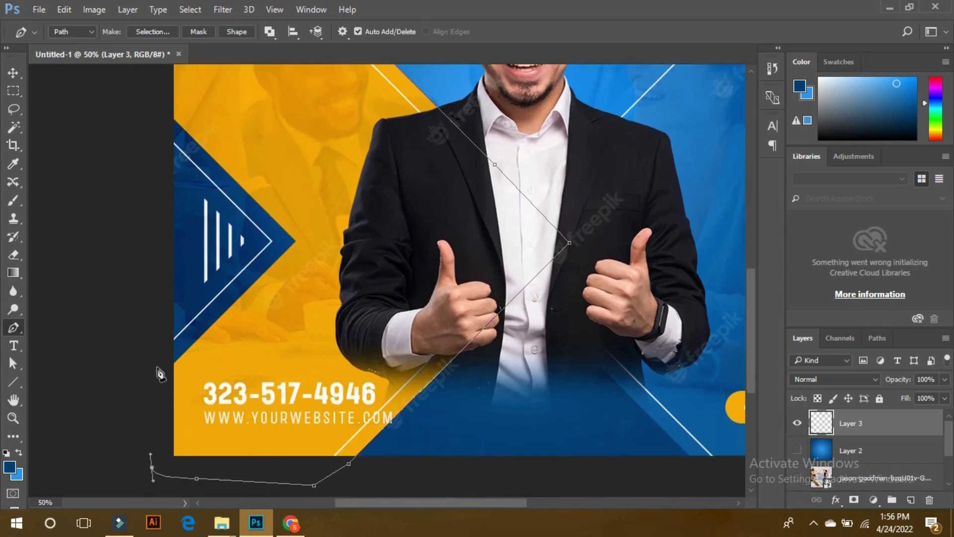
click(157, 370)
click(171, 365)
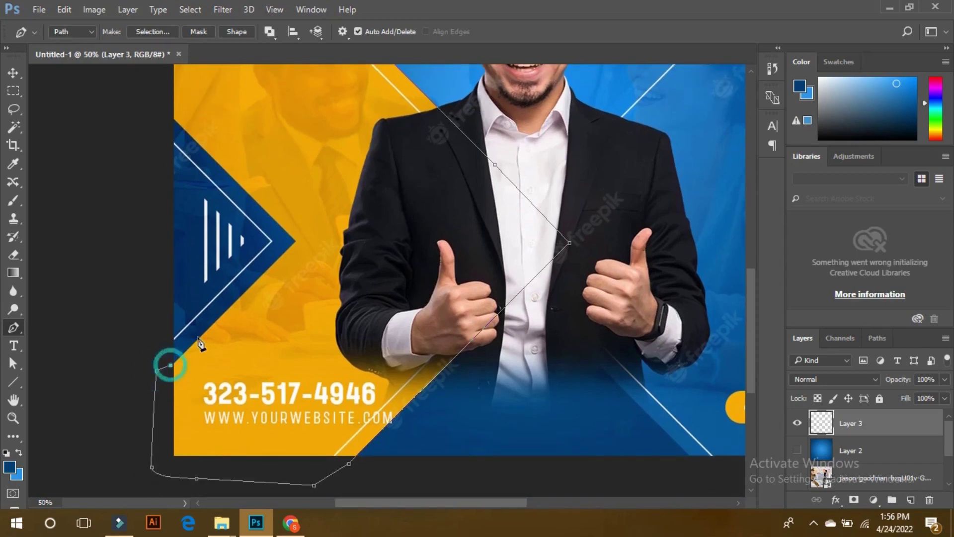
Trace the path around the dark blue triangle's point and back to the canvas edge.
click(297, 240)
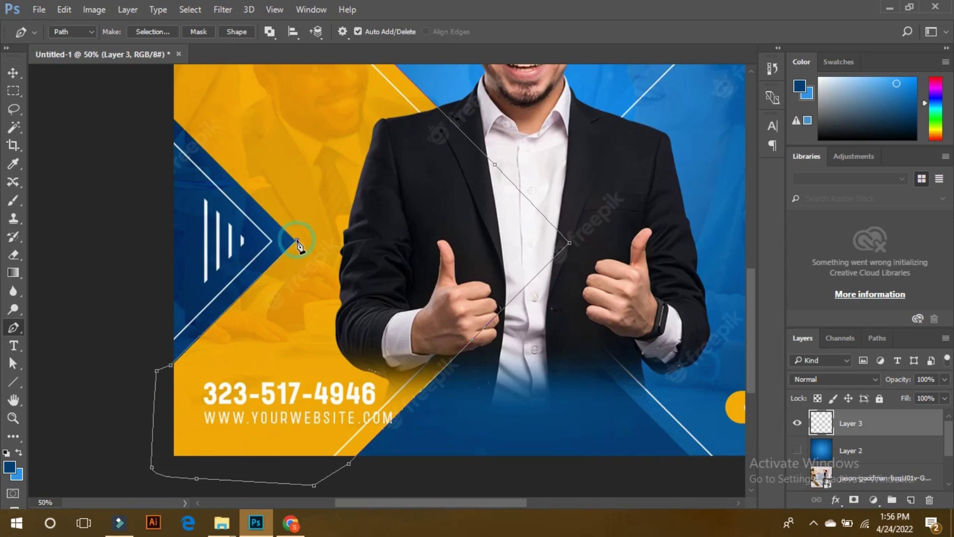
click(171, 366)
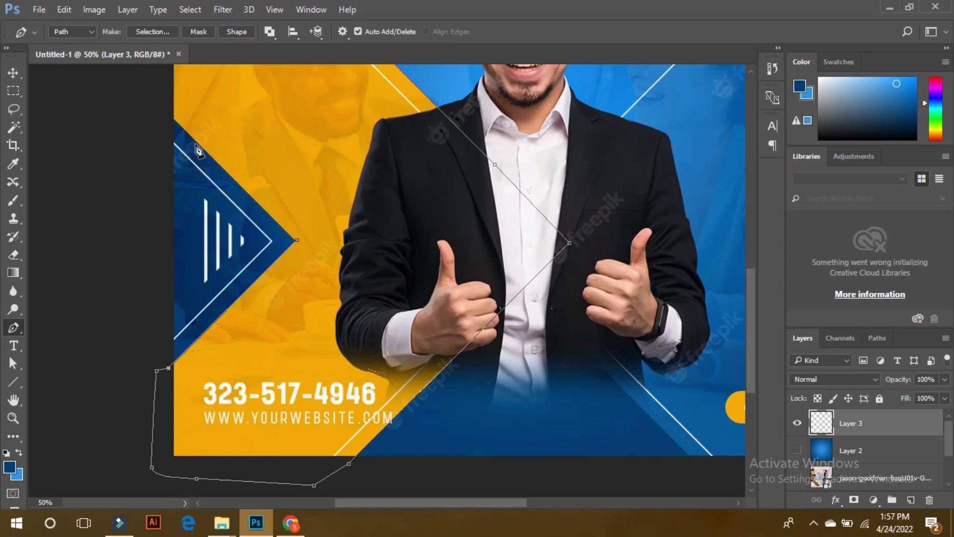
click(170, 118)
Close the path outside the canvas's left edge at its starting point and convert it into a selection.
click(153, 93)
scroll(151, 105, up, 5)
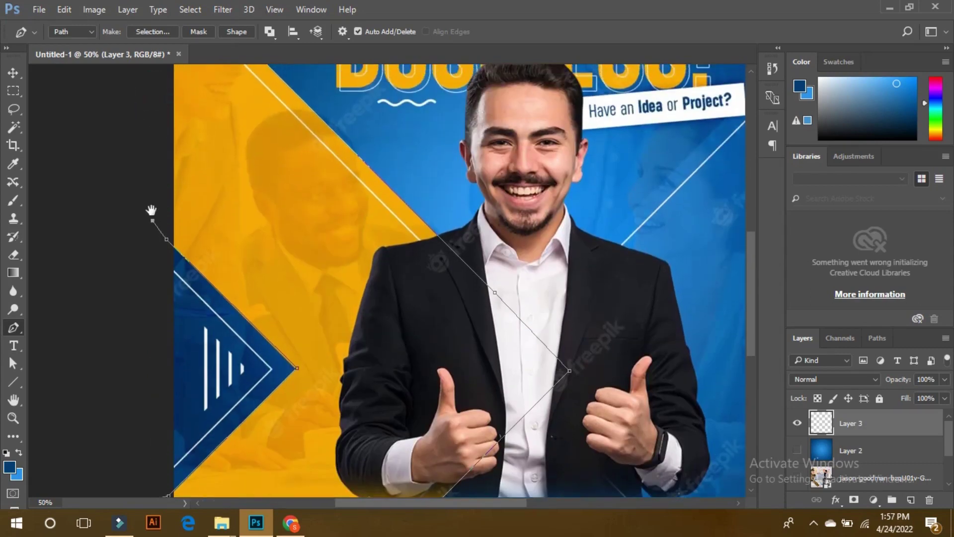
click(156, 87)
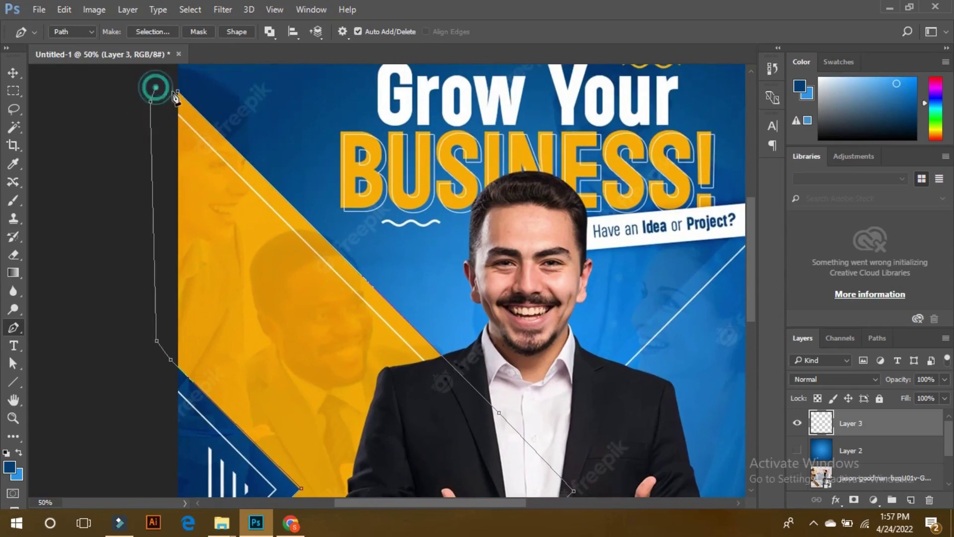
click(177, 91)
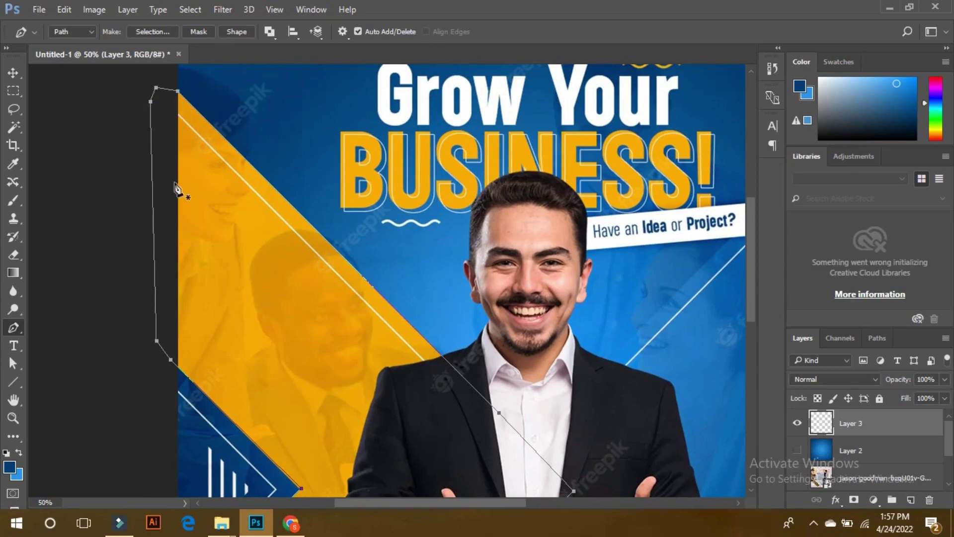
drag(753, 228, 741, 257)
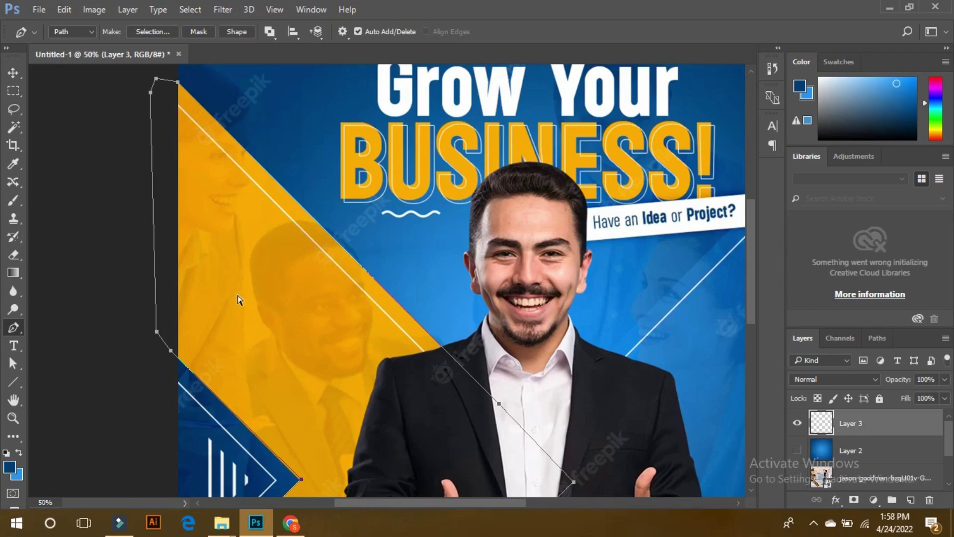
key(ctrl+Return)
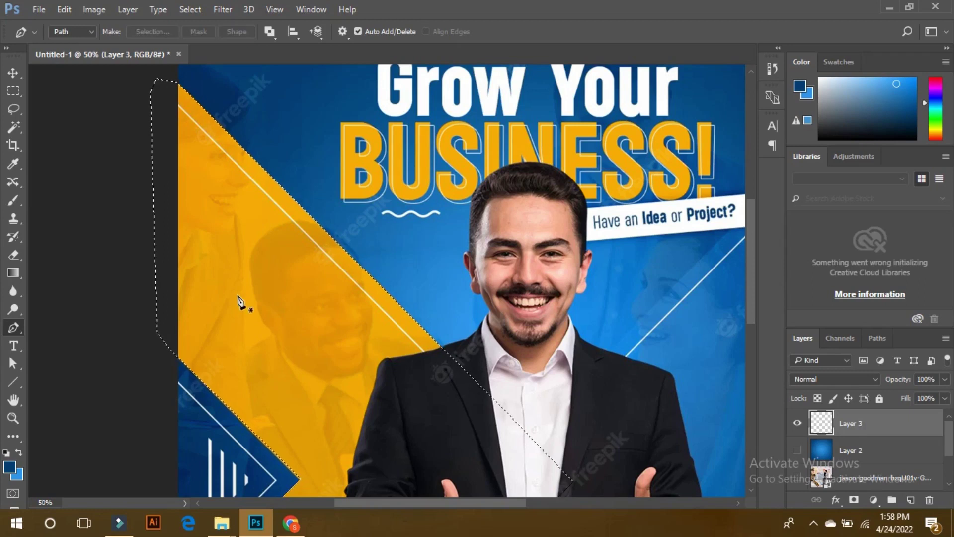
Set the foreground colour to f3aa01, sampled from the yellow band, fill the selection with it on the new layer, and deselect.
click(9, 467)
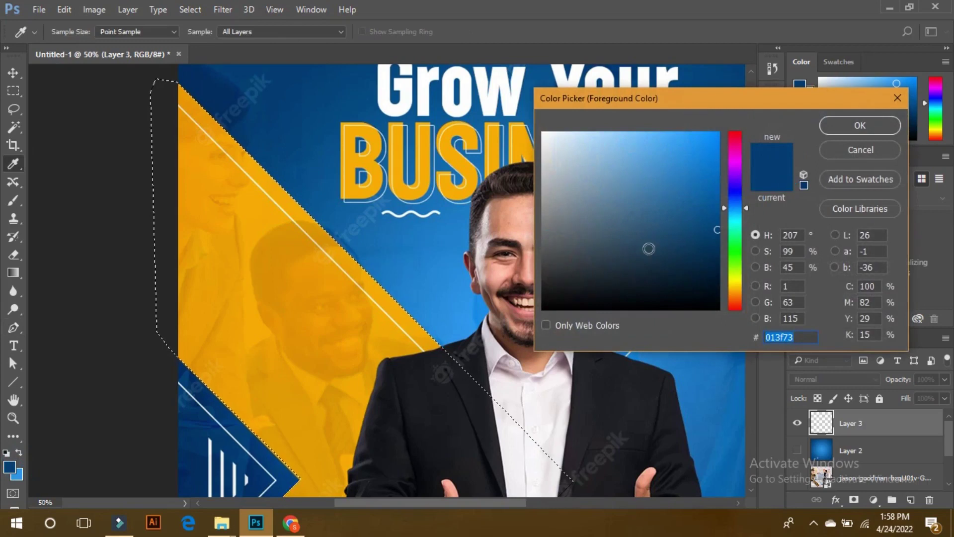
click(248, 216)
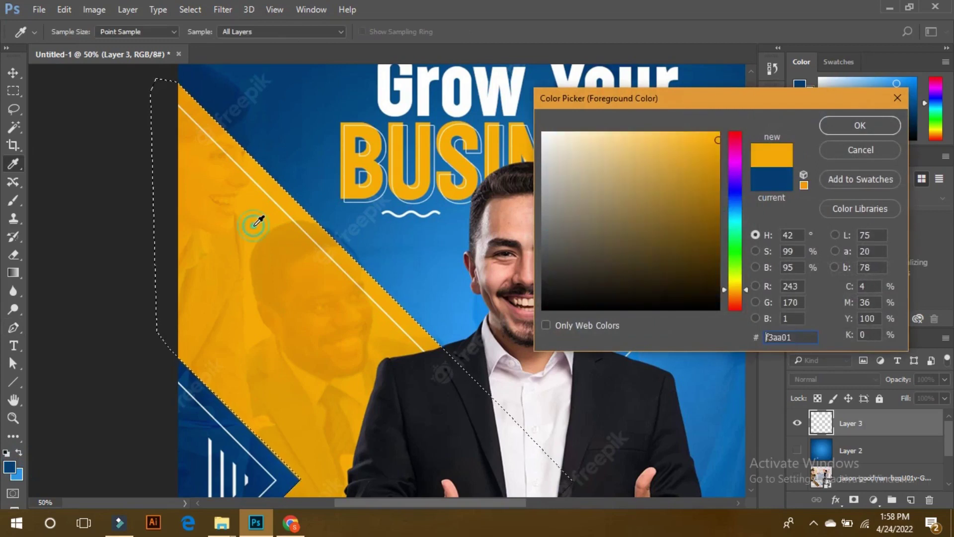
click(843, 126)
key(ctrl+d)
key(ctrl+Return)
key(alt+BackSpace)
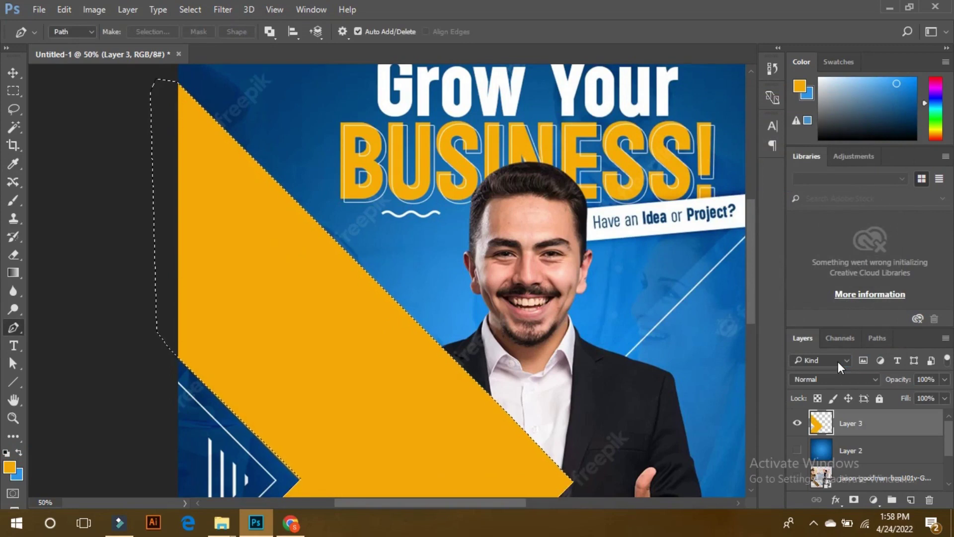
key(ctrl+d)
key(ctrl+minus)
key(ctrl+minus)
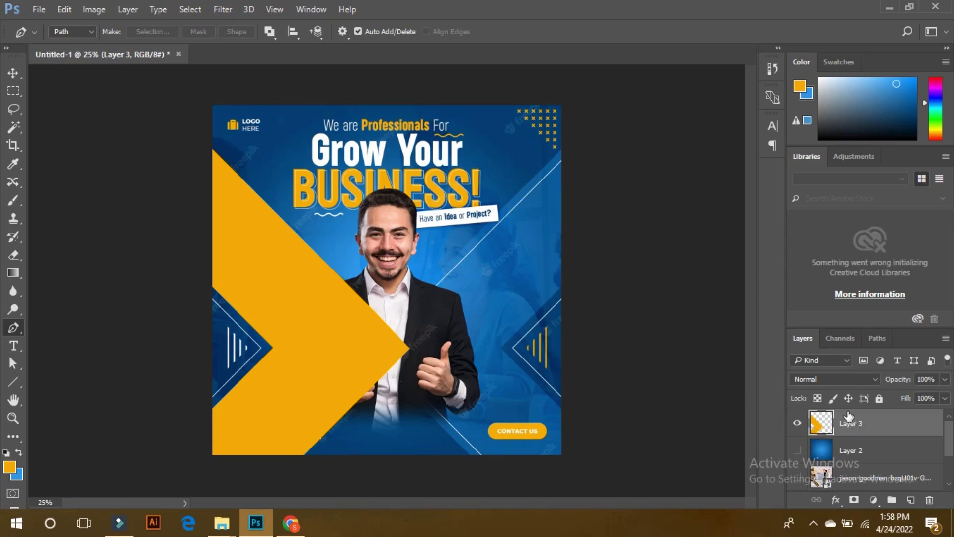
Duplicate the yellow shape's layer, flip the copy horizontally and move it against the canvas's right edge.
key(ctrl+j)
key(v)
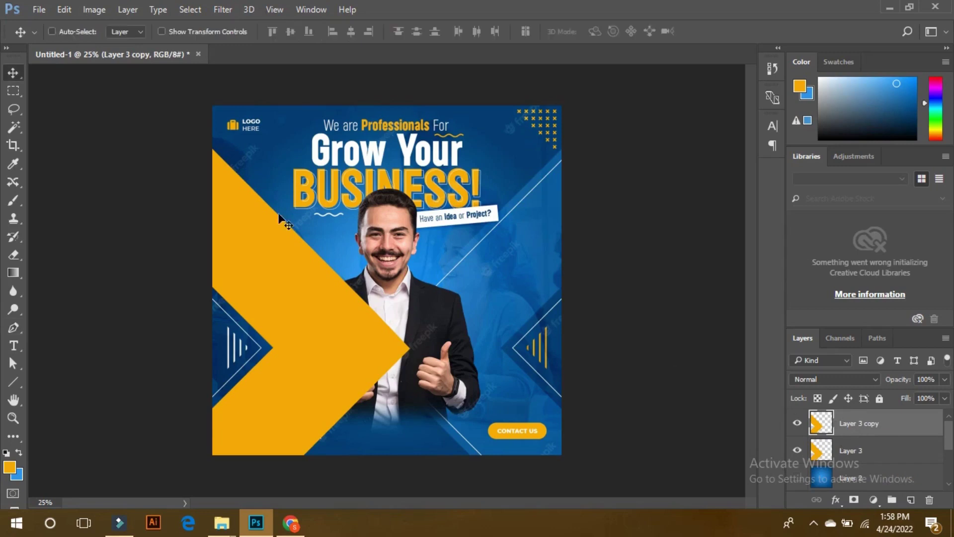
click(16, 74)
key(ctrl)
key(ctrl+t)
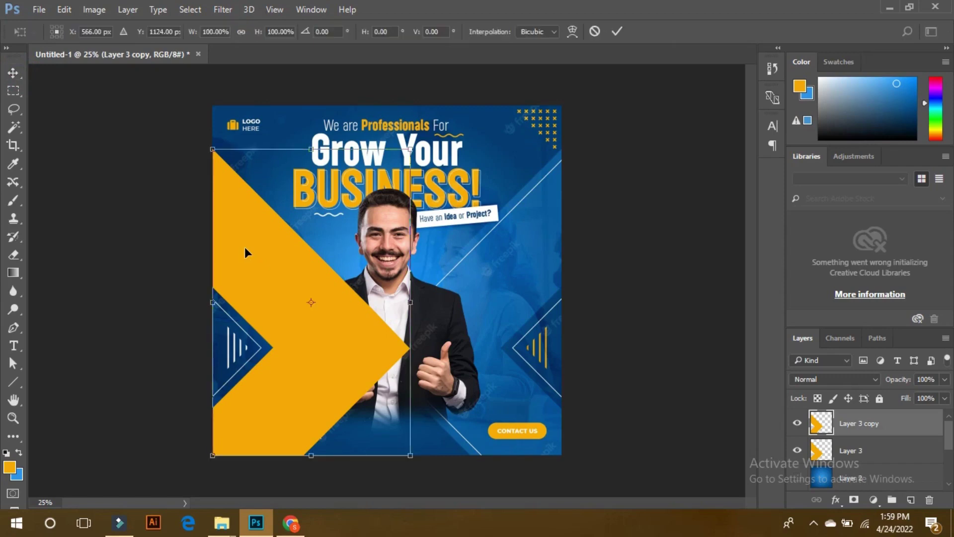
right_click(245, 250)
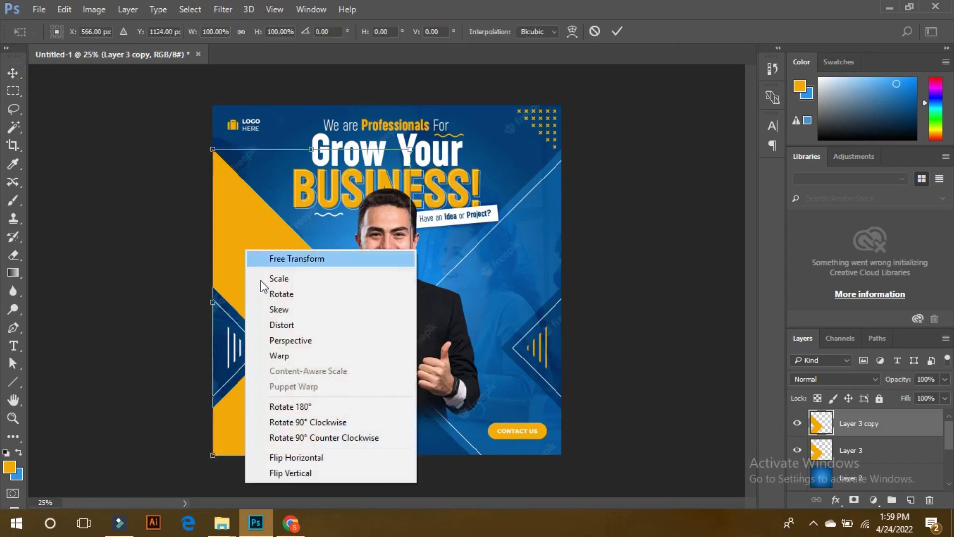
click(323, 457)
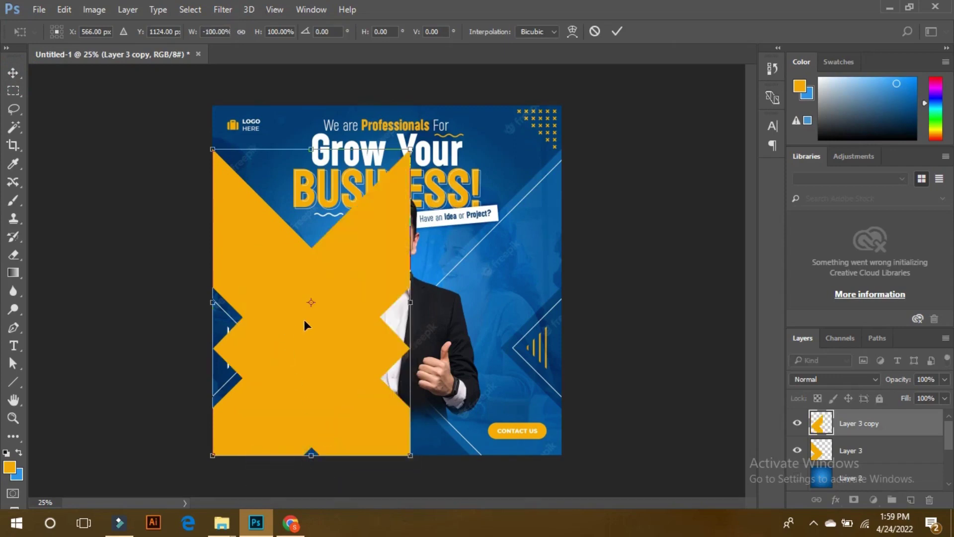
drag(305, 318, 460, 317)
key(Return)
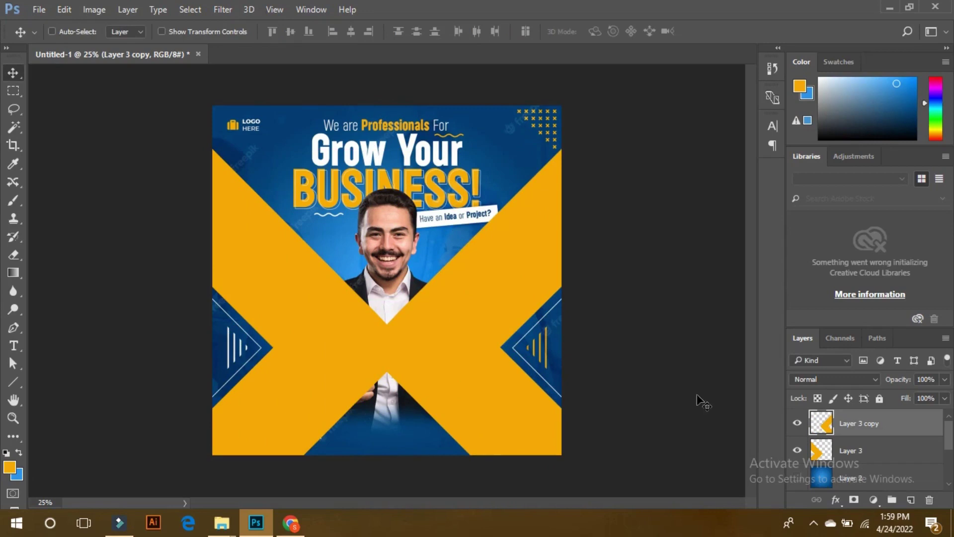
Recolour the flipped copy with blue 005da6, sampled from the reference's blue band beneath it.
click(796, 425)
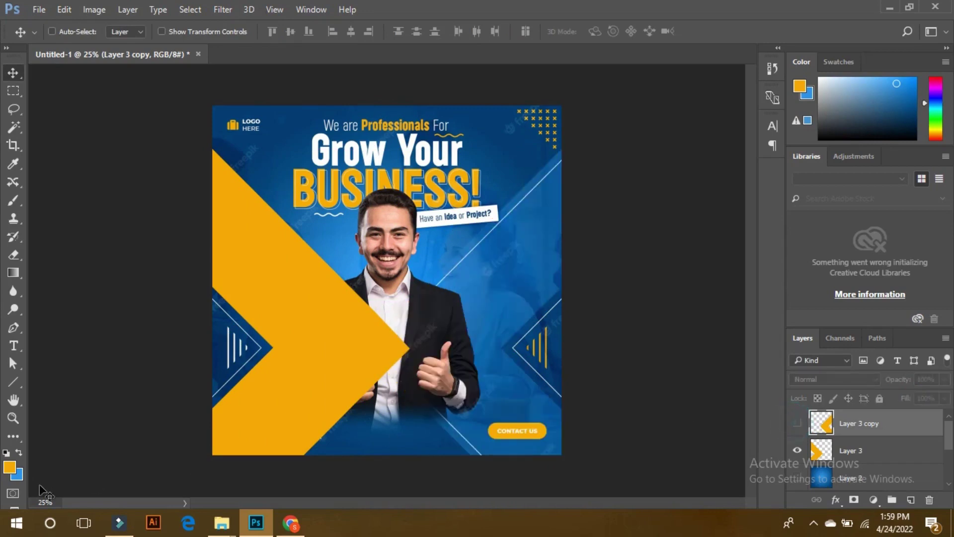
click(9, 467)
click(525, 247)
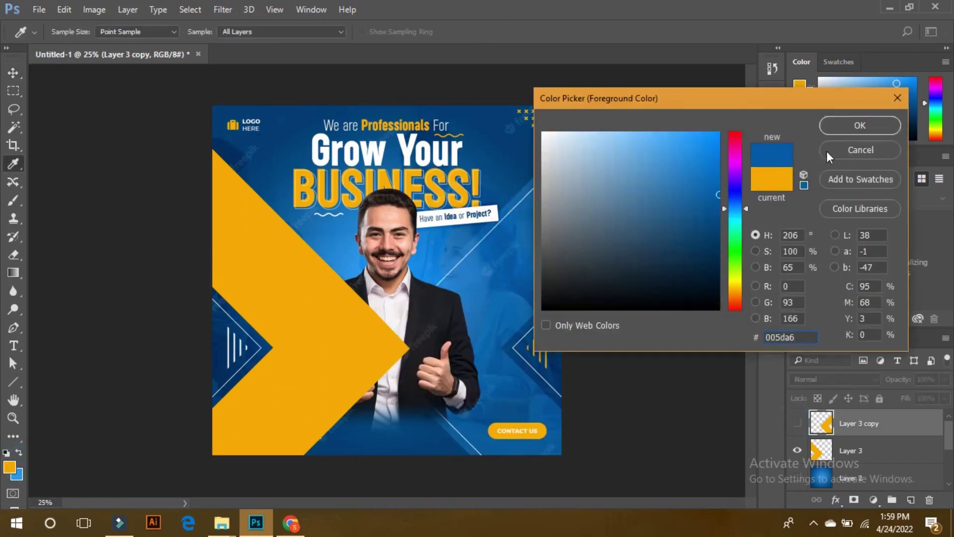
click(833, 124)
click(796, 422)
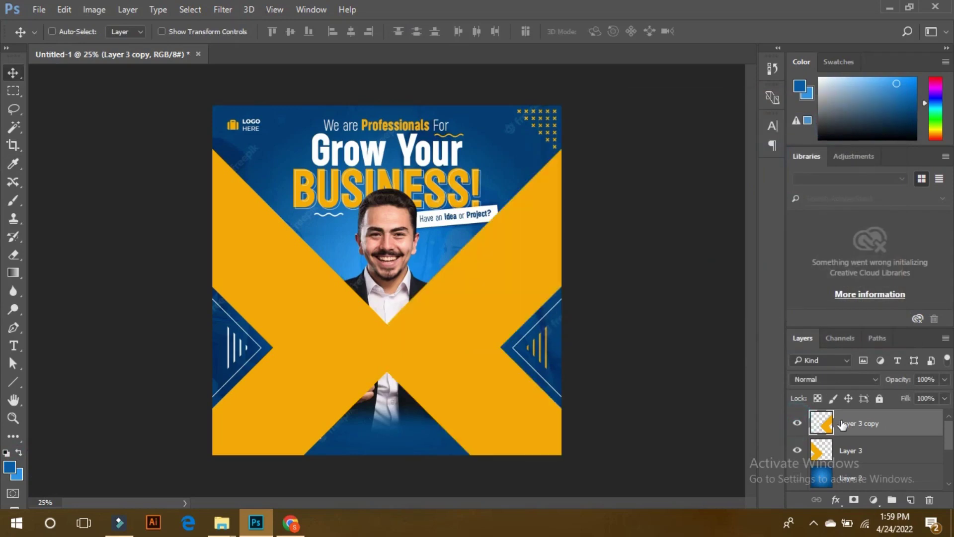
key(shift+alt+BackSpace)
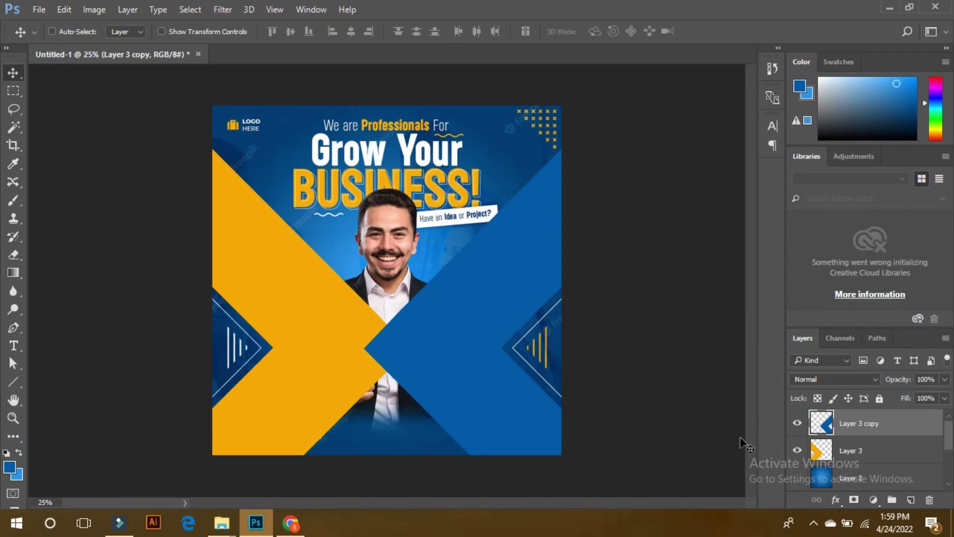
Hide the reference design on Layer 1, and show the office photo layer and the blue gradient on Layer 2.
scroll(830, 452, down, 3)
click(797, 451)
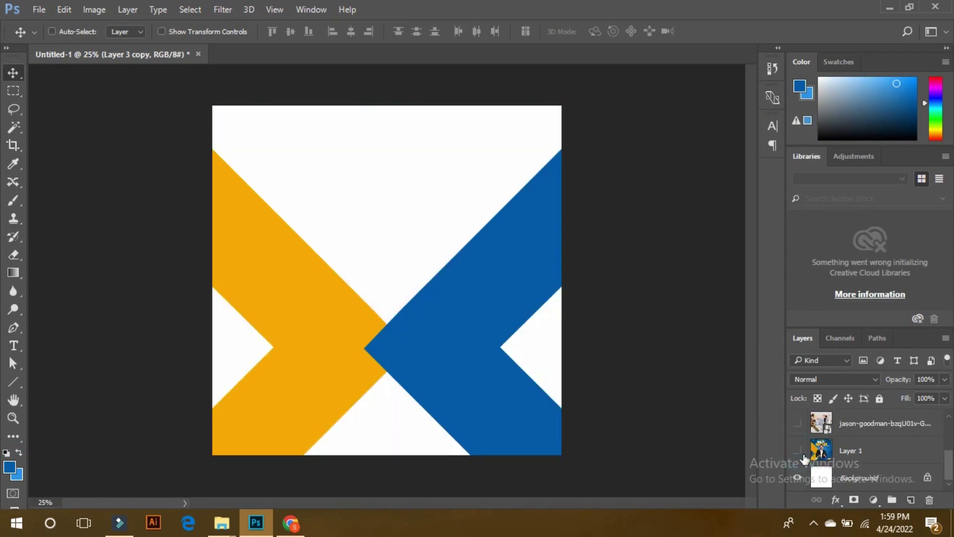
click(797, 429)
scroll(798, 438, up, 1)
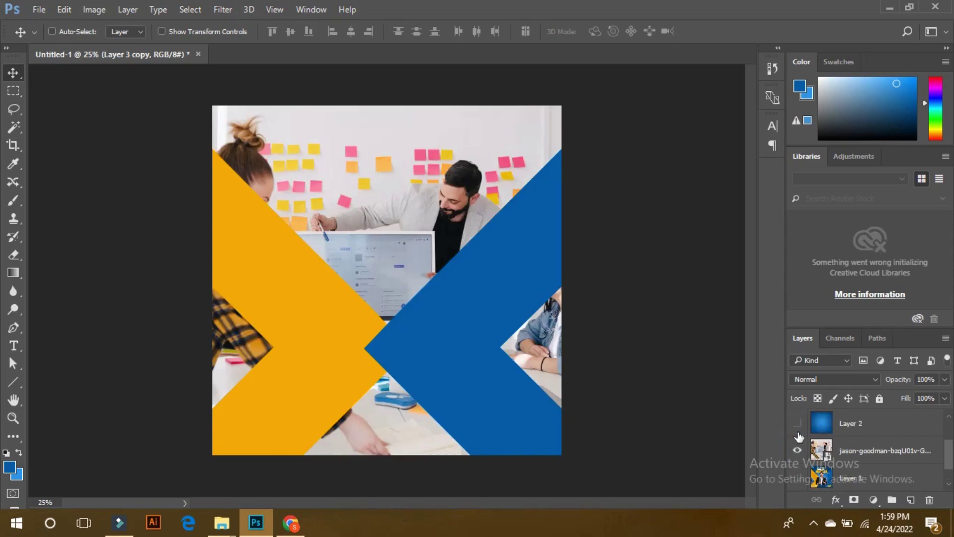
click(797, 422)
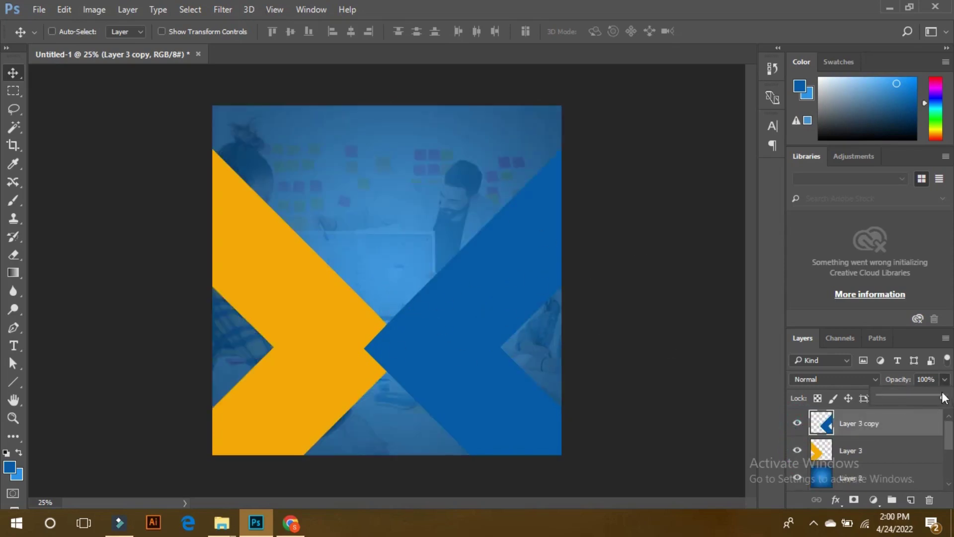
Lower the blue shape's opacity to about 58% and make the yellow shape on Layer 3 similarly semi-transparent.
drag(944, 397, 921, 400)
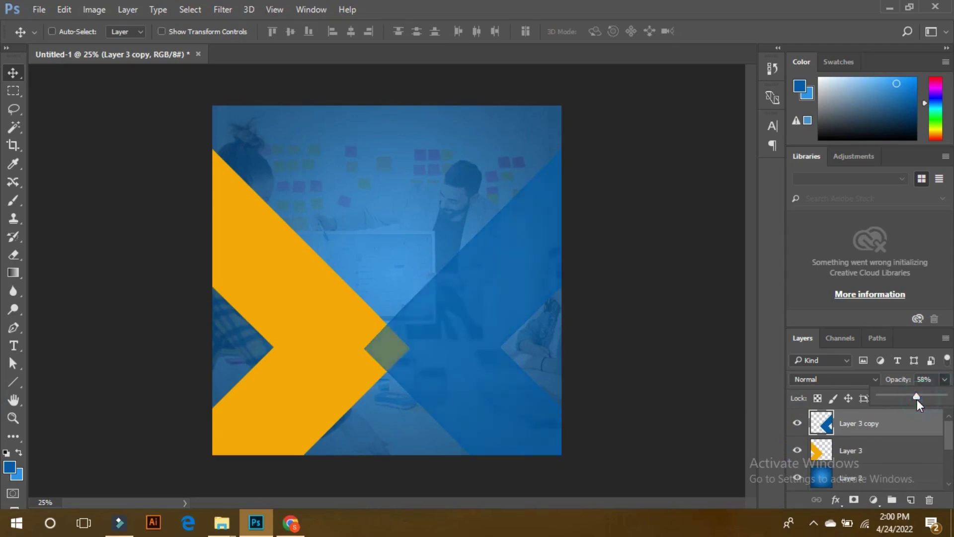
click(851, 450)
click(944, 379)
drag(910, 393, 909, 395)
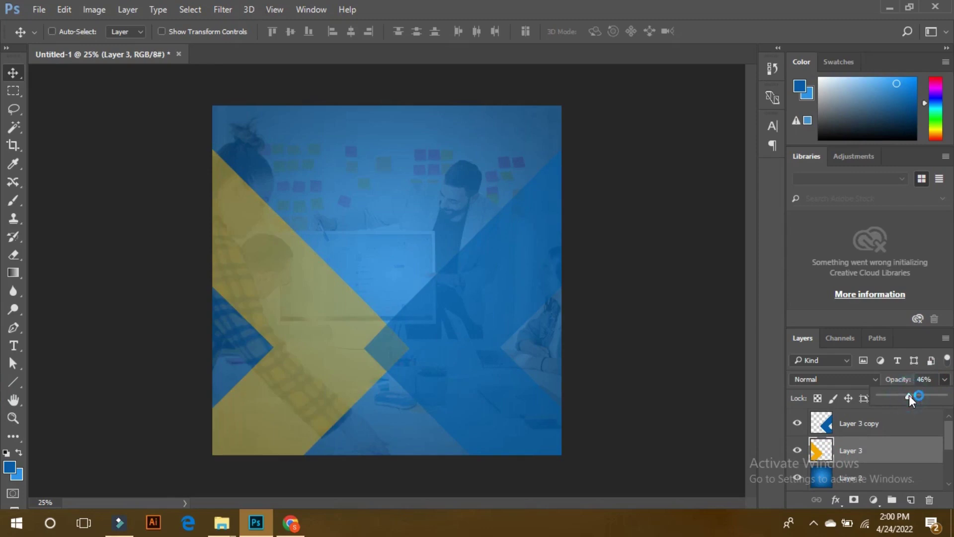
drag(913, 398, 917, 398)
Move the reference design on Layer 1 to the top of the layer stack and toggle its visibility, leaving it shown.
scroll(870, 437, down, 3)
click(845, 448)
drag(844, 448, 856, 422)
click(792, 424)
click(792, 424)
click(792, 424)
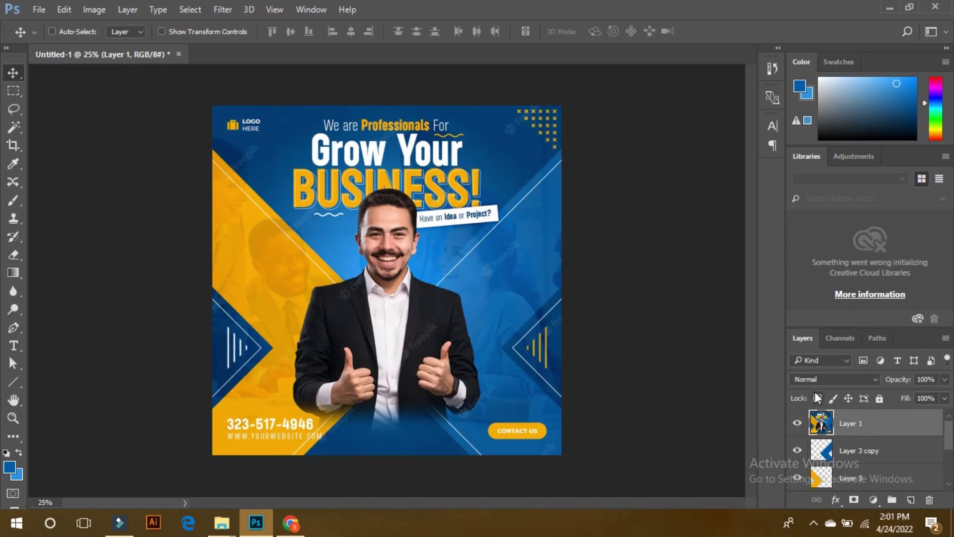
Hide the reference design, raise the yellow shape's opacity on Layer 3 to 79%, and compare it with the reference.
click(798, 423)
click(866, 481)
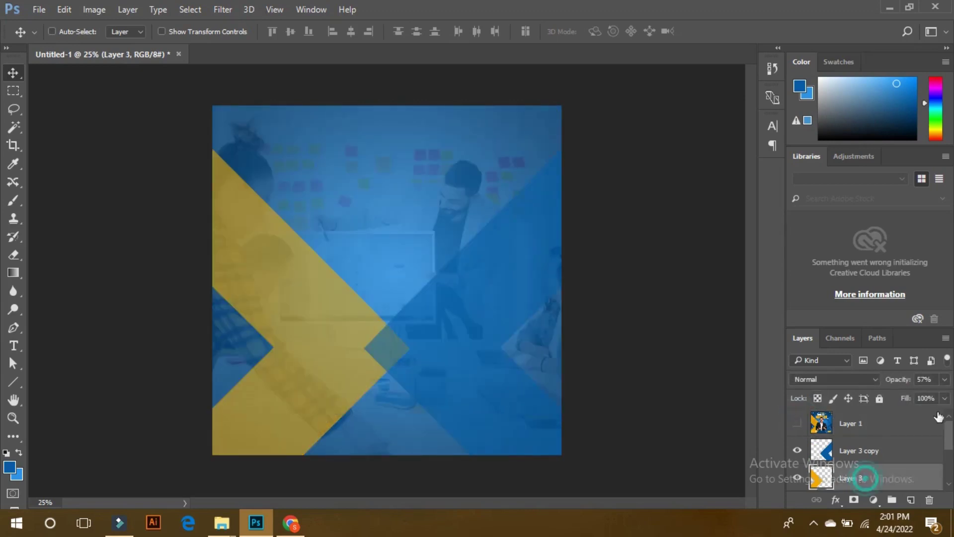
click(944, 379)
drag(934, 397, 927, 397)
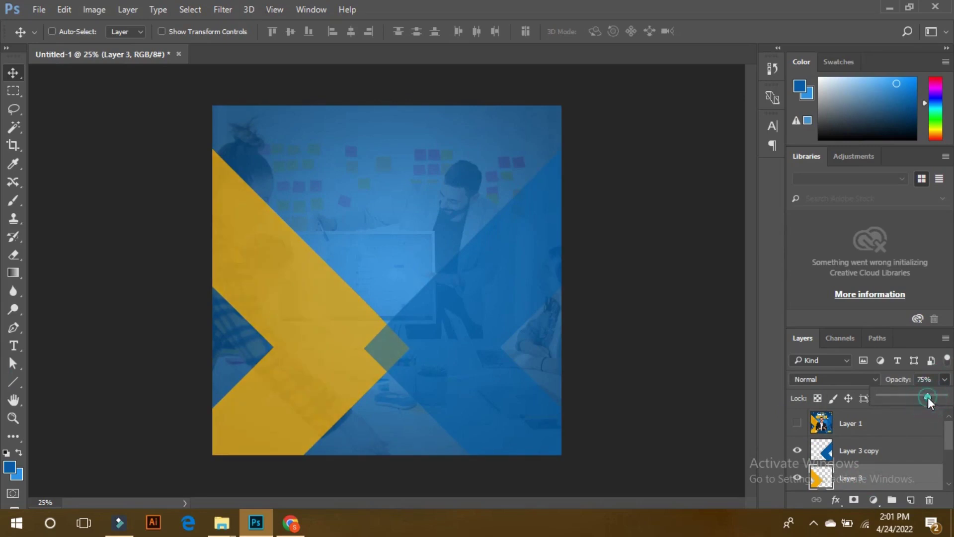
click(797, 422)
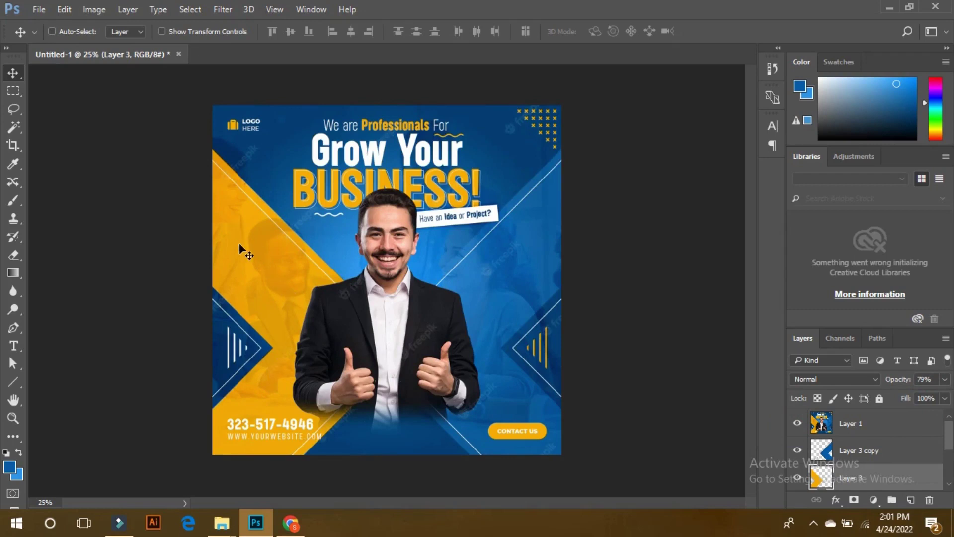
click(798, 423)
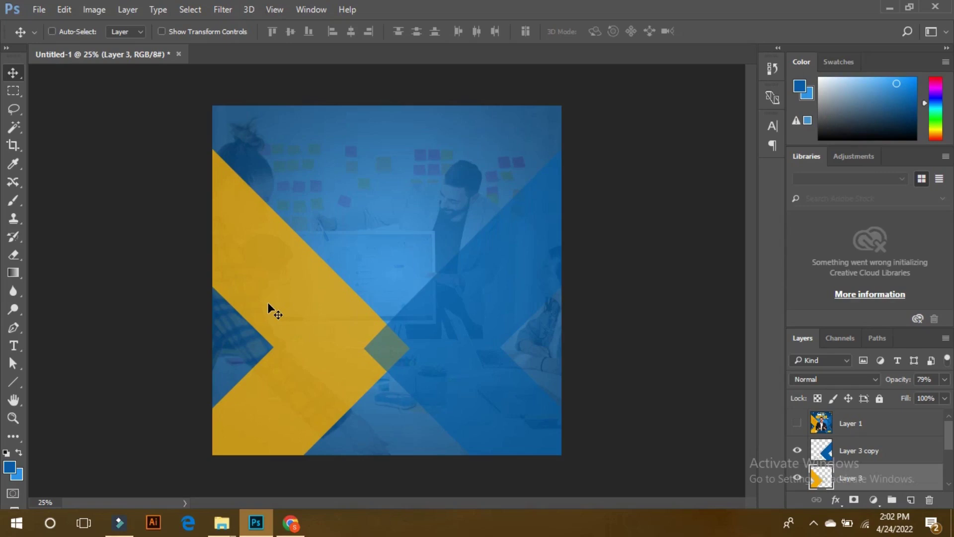
Cut the yellow shape's outline out of the blue gradient on Layer 2, deselect, and check the cutout by toggling Layer 3's visibility.
key(ctrl)
ctrl+click(821, 479)
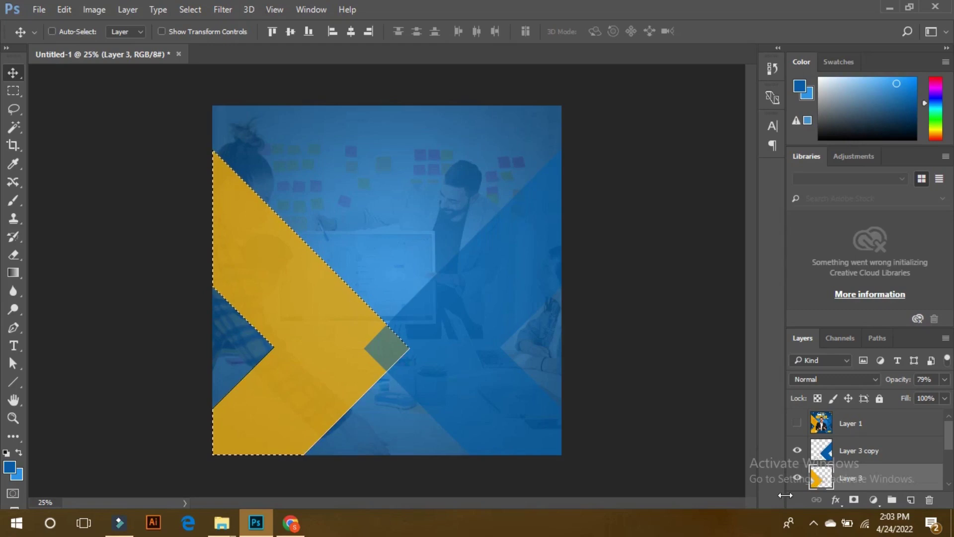
drag(950, 433, 951, 445)
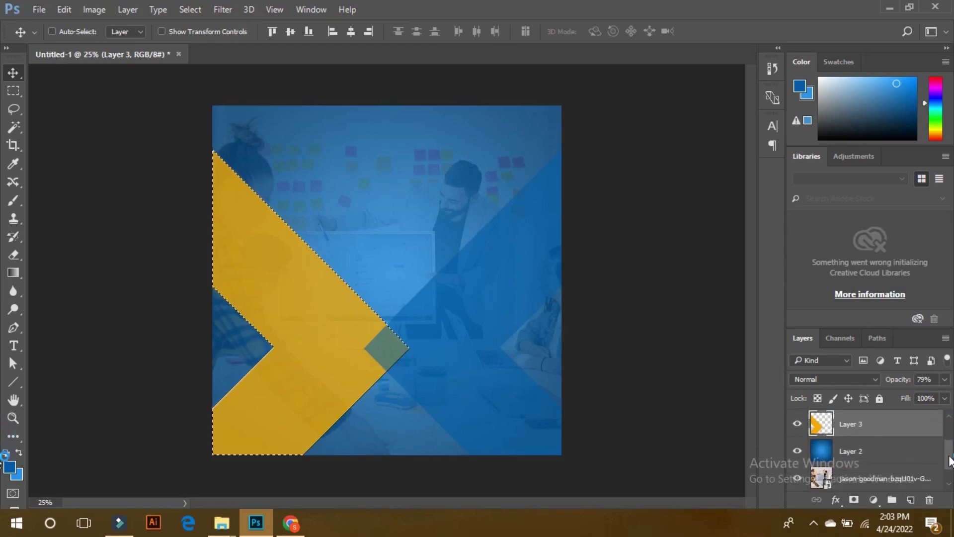
click(858, 450)
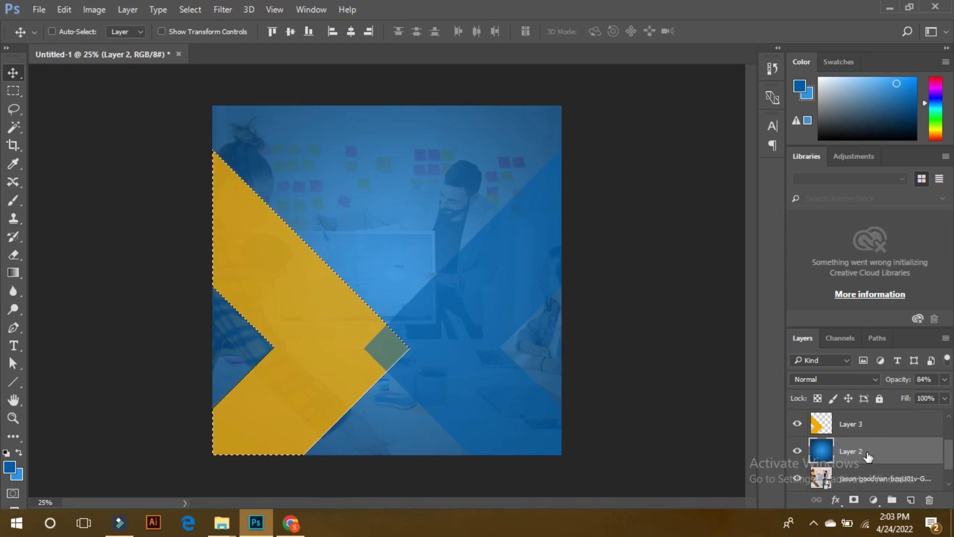
key(Delete)
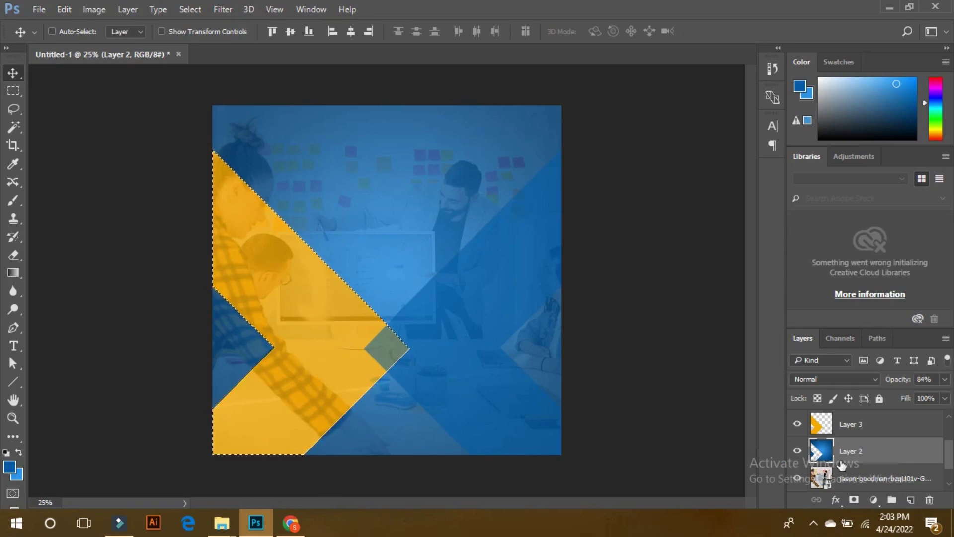
key(ctrl+d)
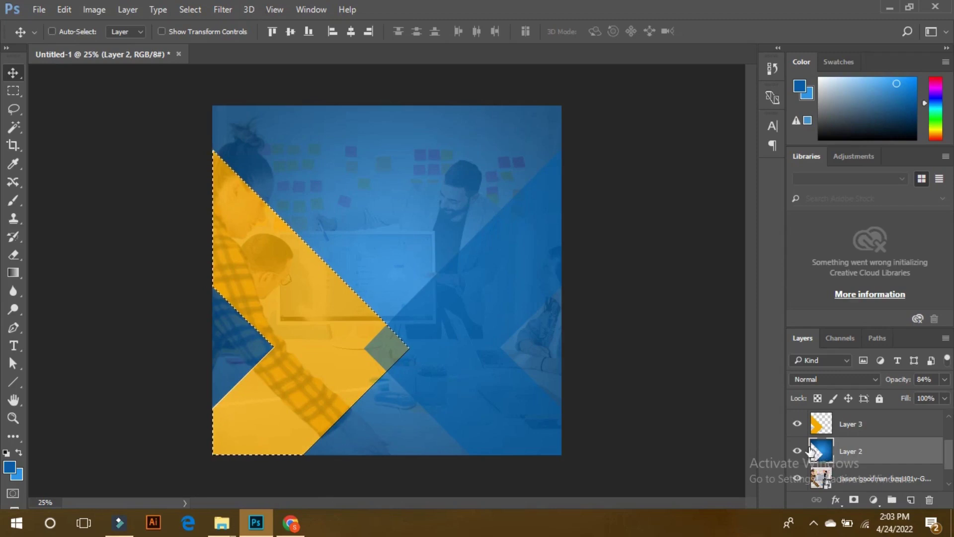
key(ctrl+d)
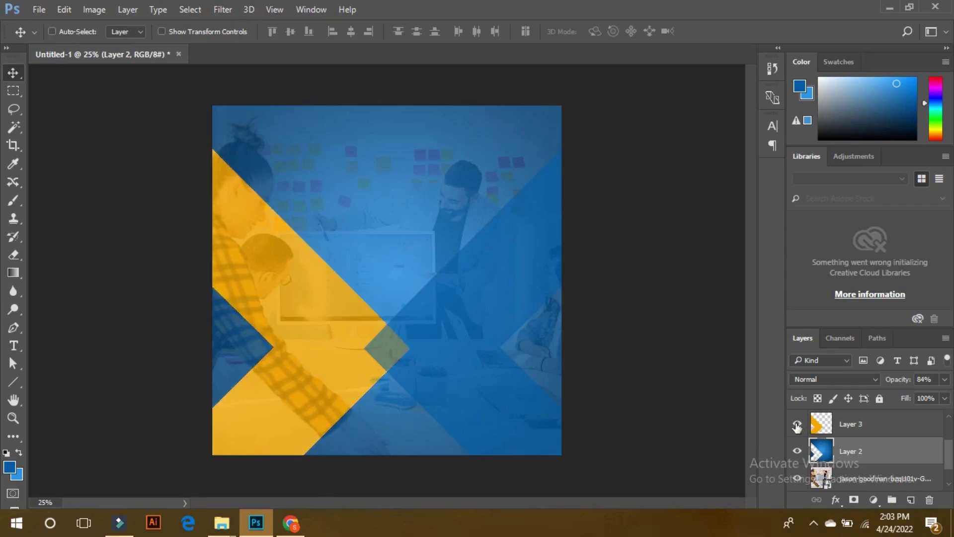
click(797, 426)
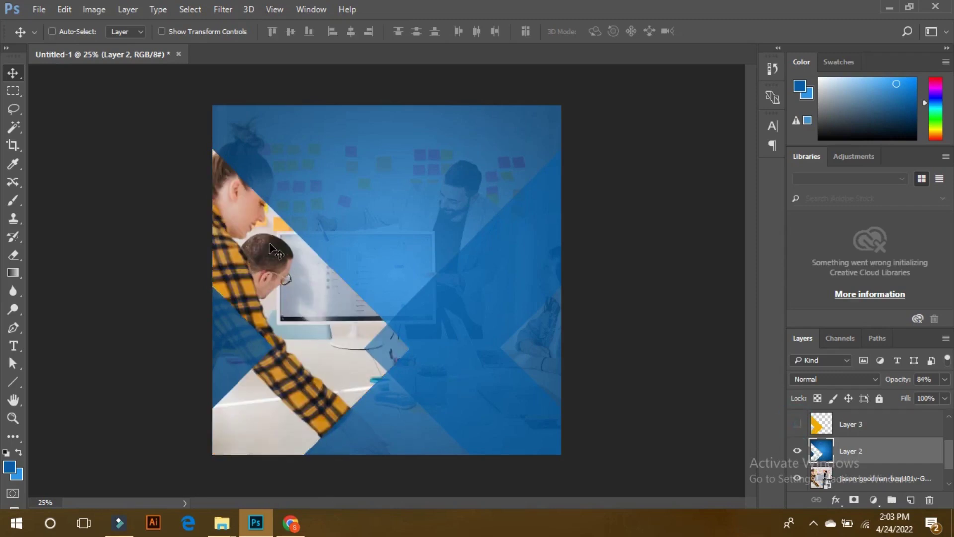
click(798, 425)
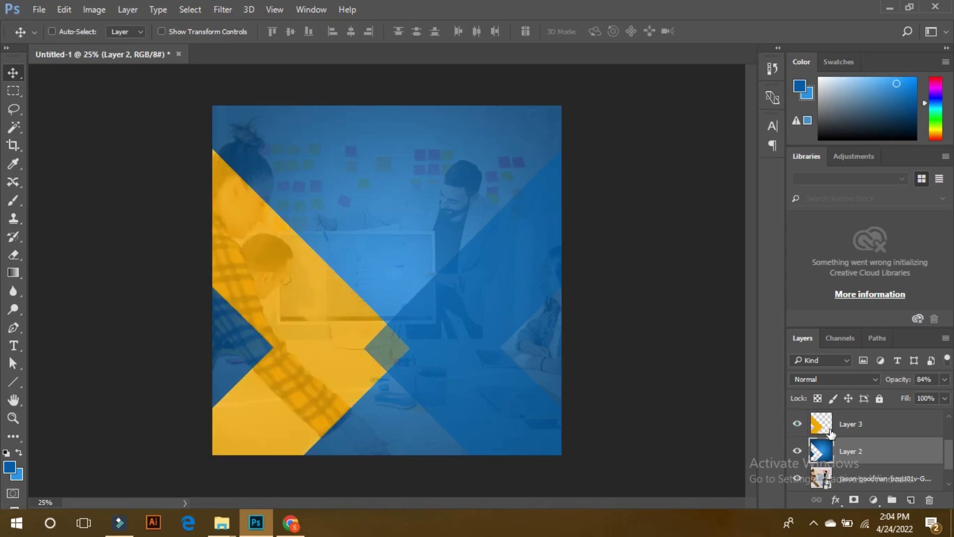
Cut the outline of the blue shape on Layer 3 copy out of the Layer 2 gradient and deselect.
scroll(803, 453, up, 2)
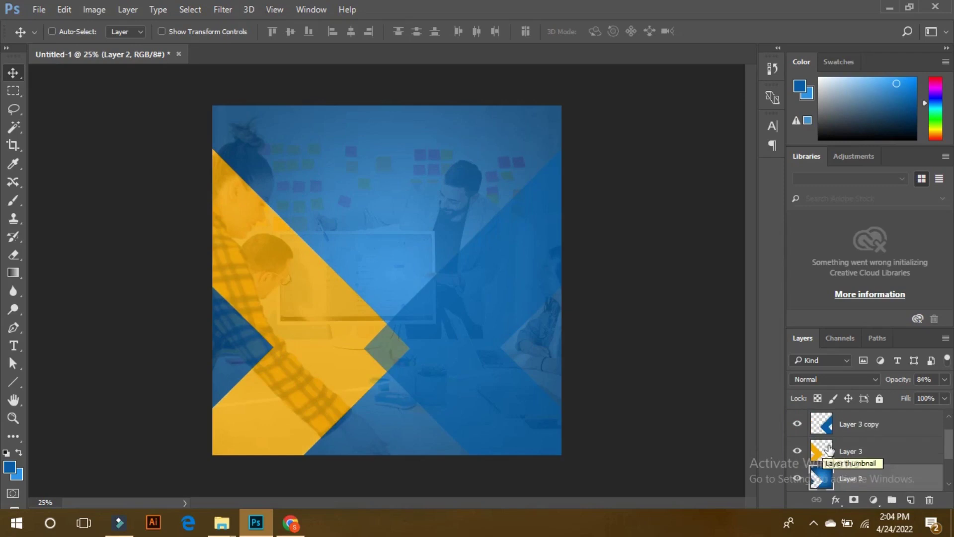
click(831, 453)
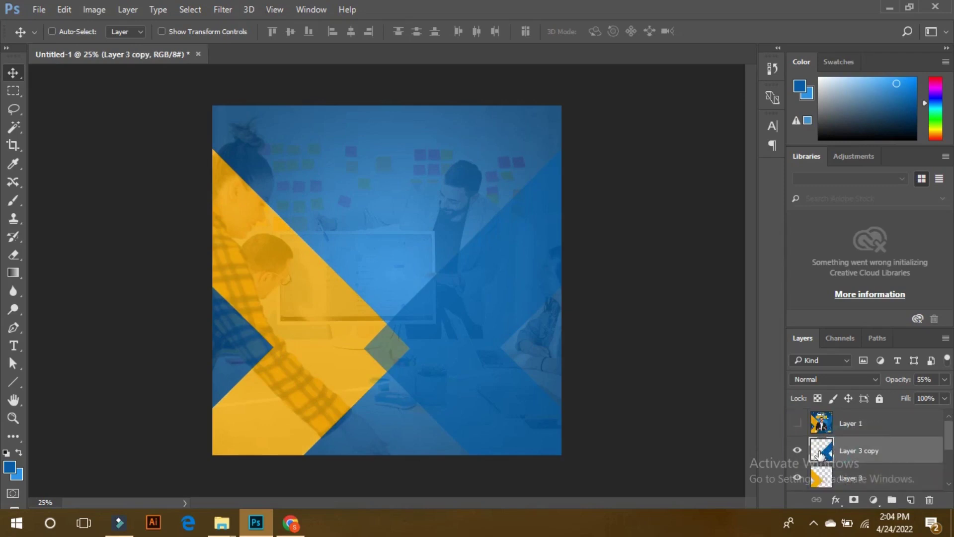
ctrl+click(820, 453)
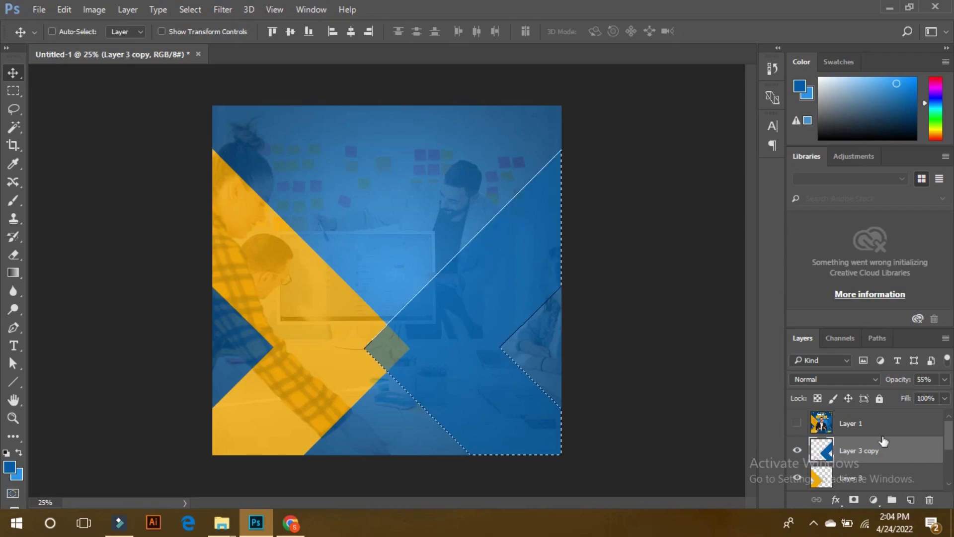
scroll(883, 441, down, 2)
click(884, 453)
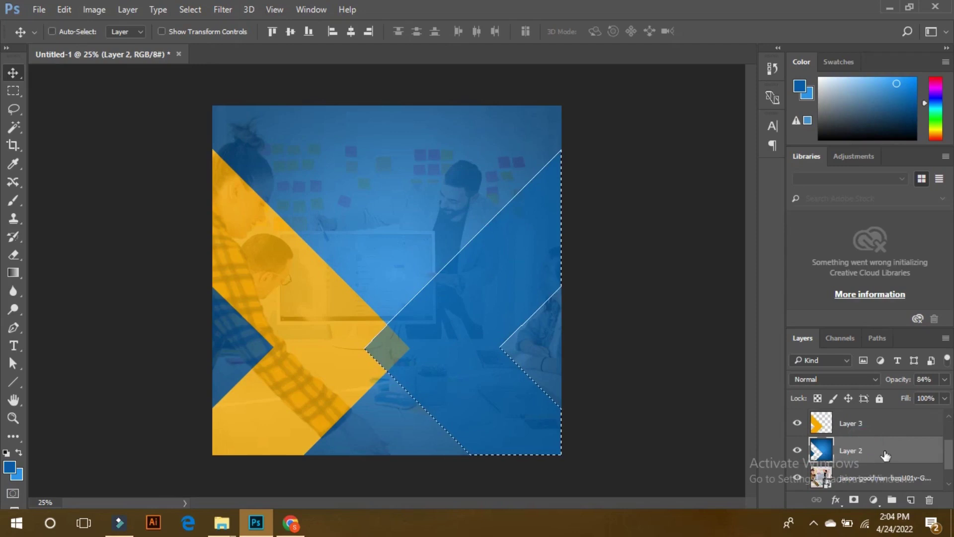
key(Delete)
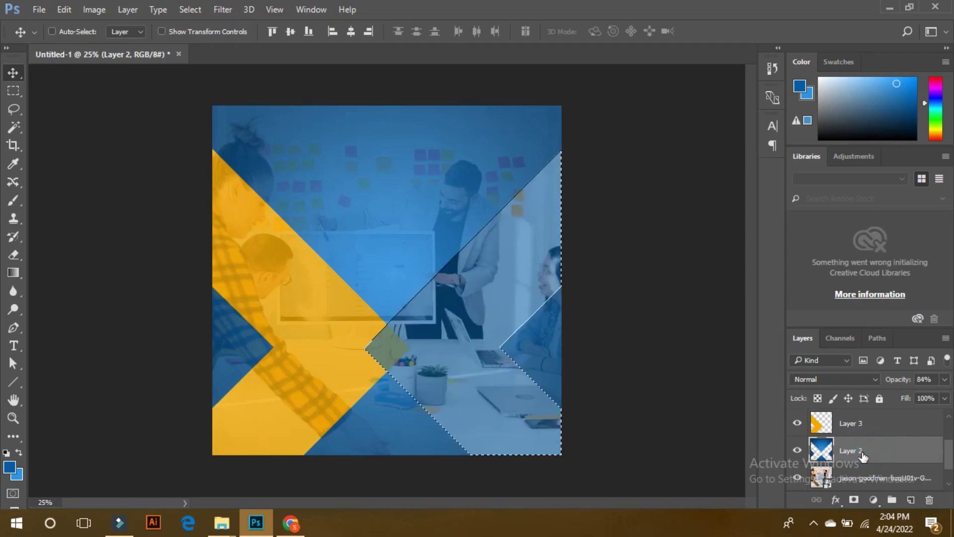
key(ctrl+d)
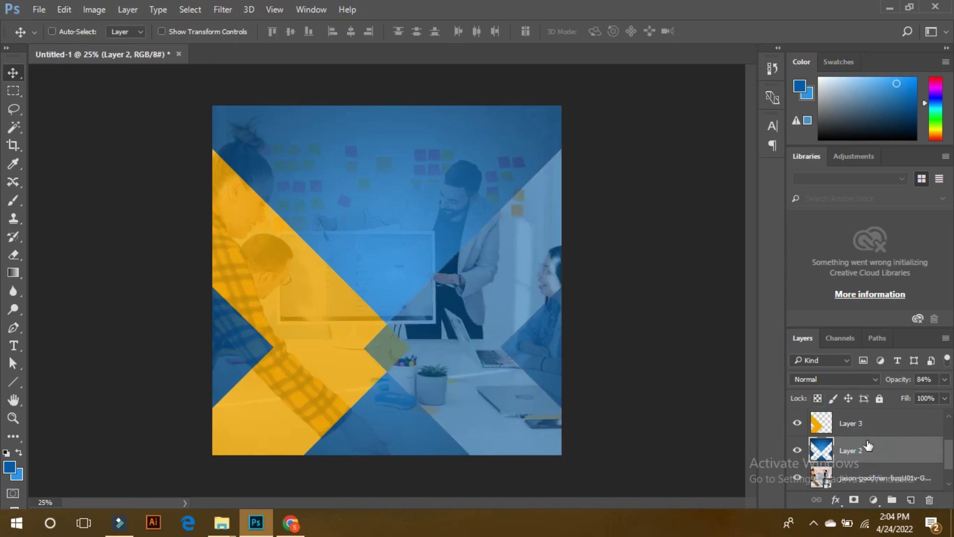
Raise the opacity of the blue shape on Layer 3 copy to 85% and show the reference design on Layer 1 for comparison.
scroll(868, 446, up, 2)
click(797, 423)
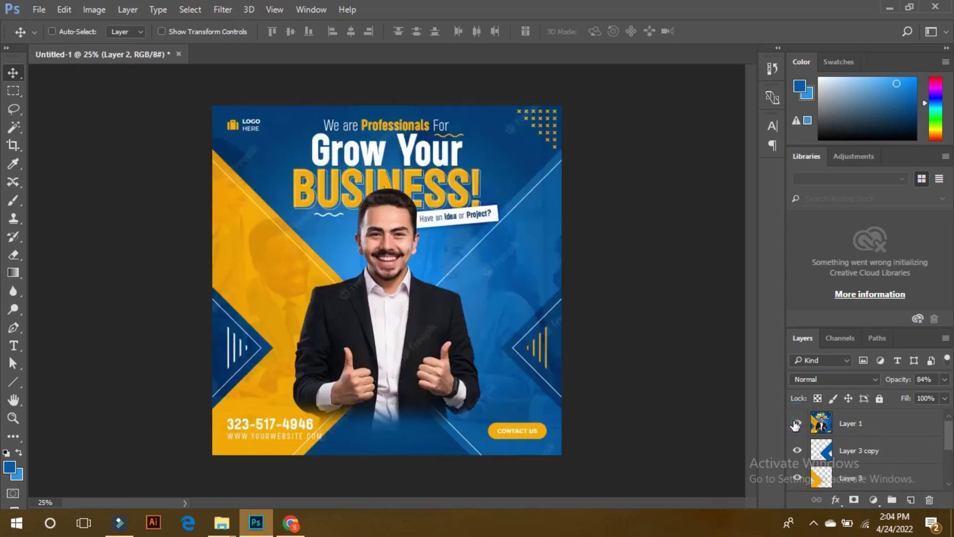
click(797, 423)
click(825, 449)
click(945, 379)
drag(941, 397, 934, 399)
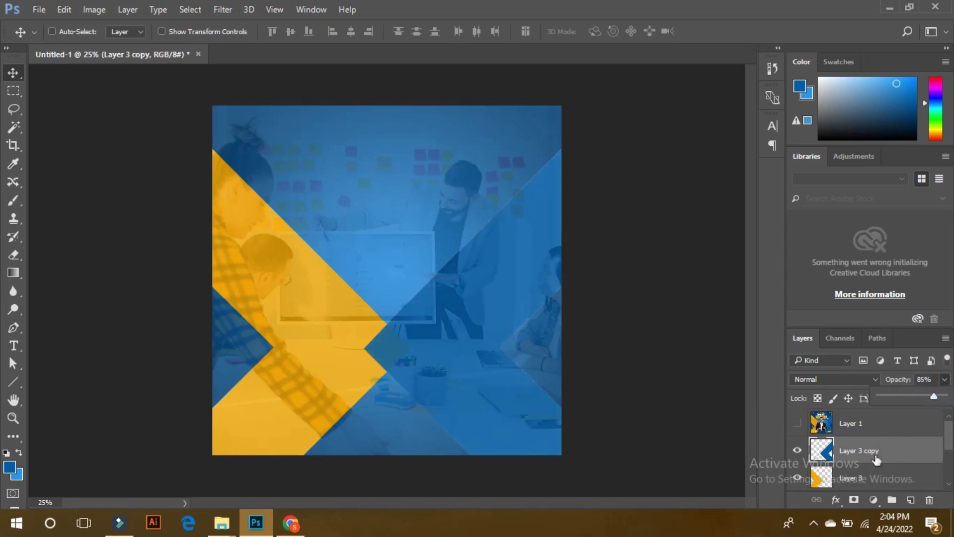
click(795, 428)
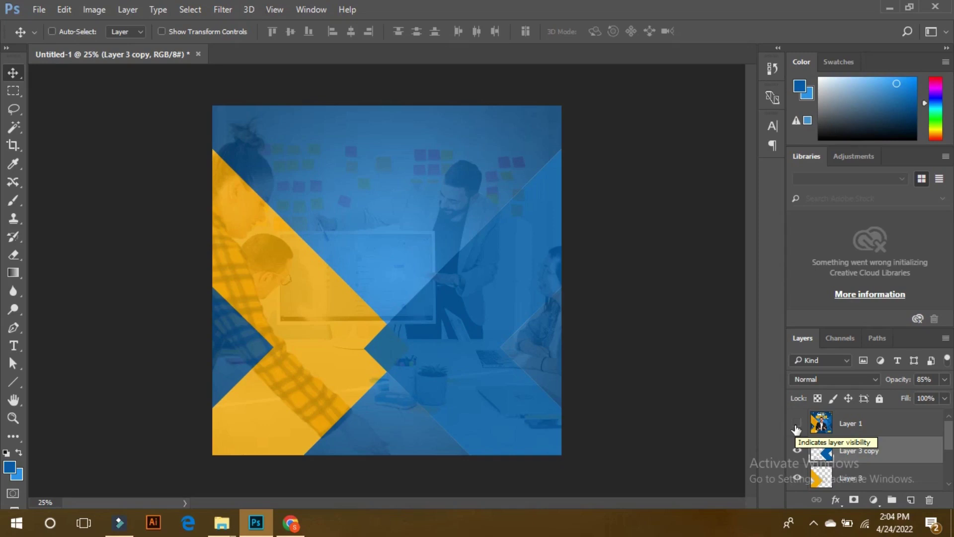
click(796, 424)
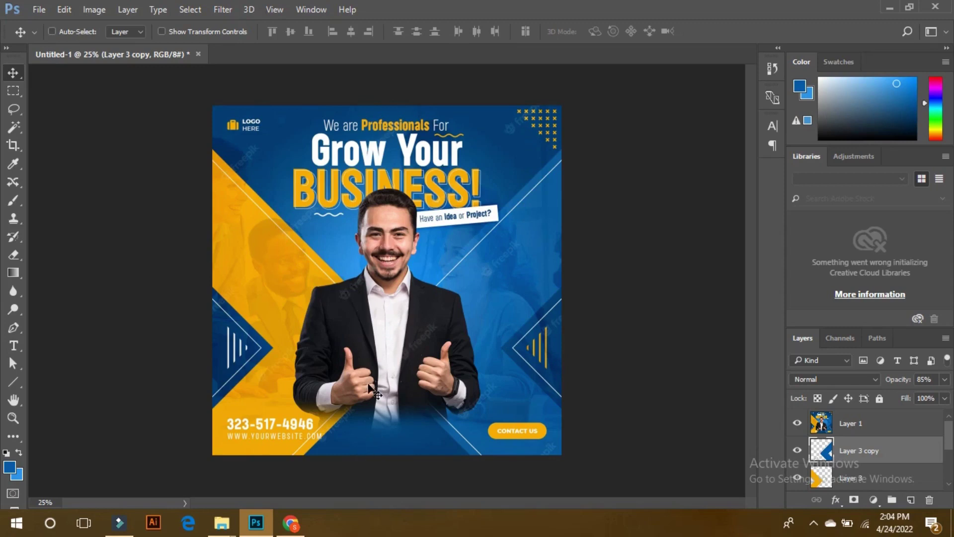
Switch to Chrome and search Google Images for "man image png" in a new tab.
click(291, 522)
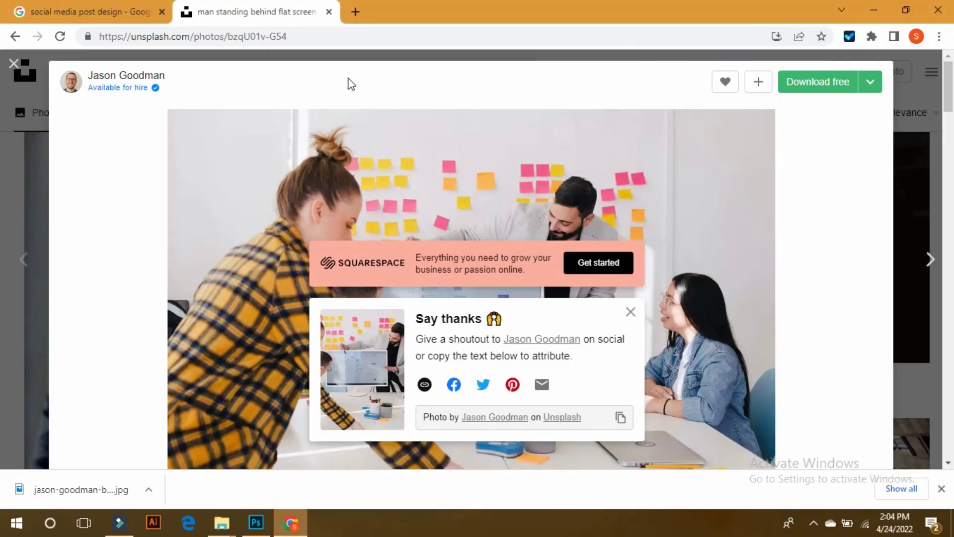
click(359, 13)
text(man image p)
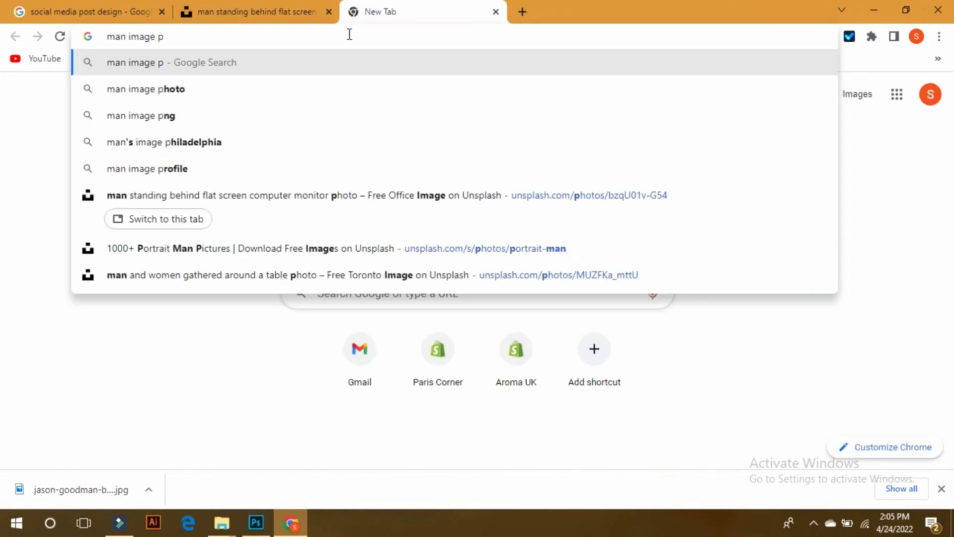
text(ng)
key(Return)
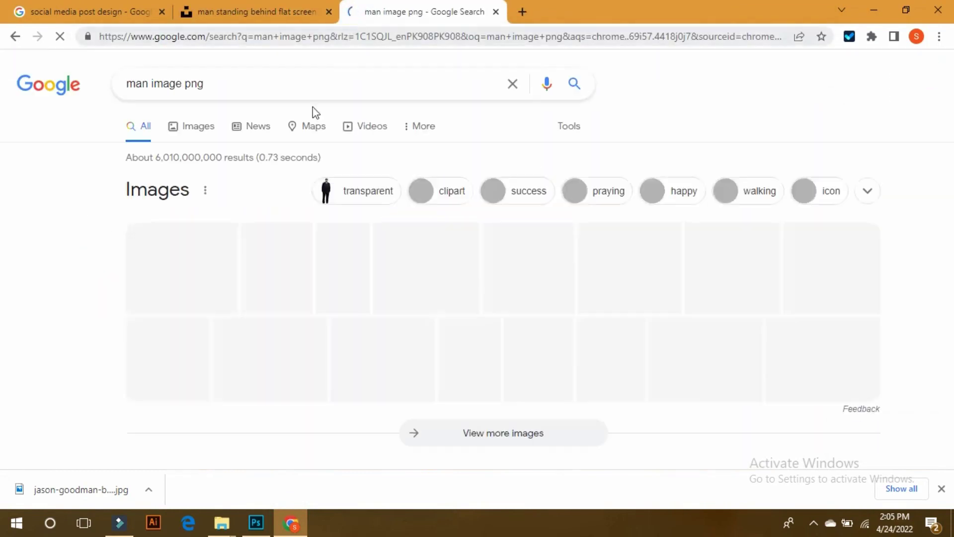
click(217, 130)
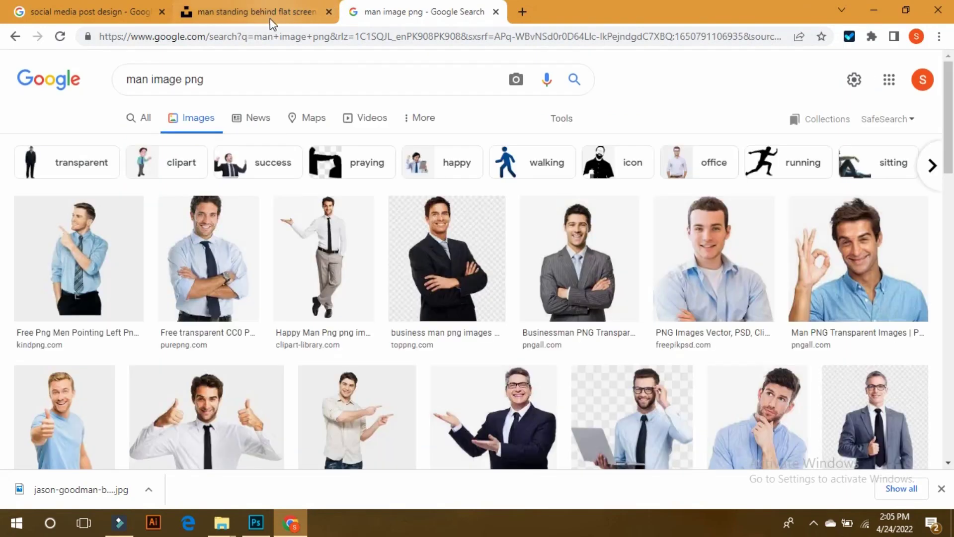
click(260, 13)
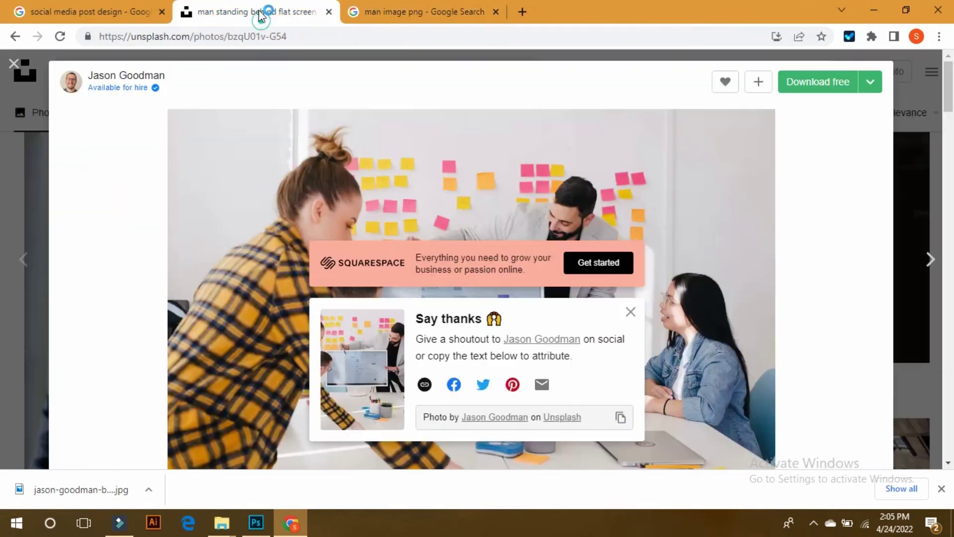
click(919, 74)
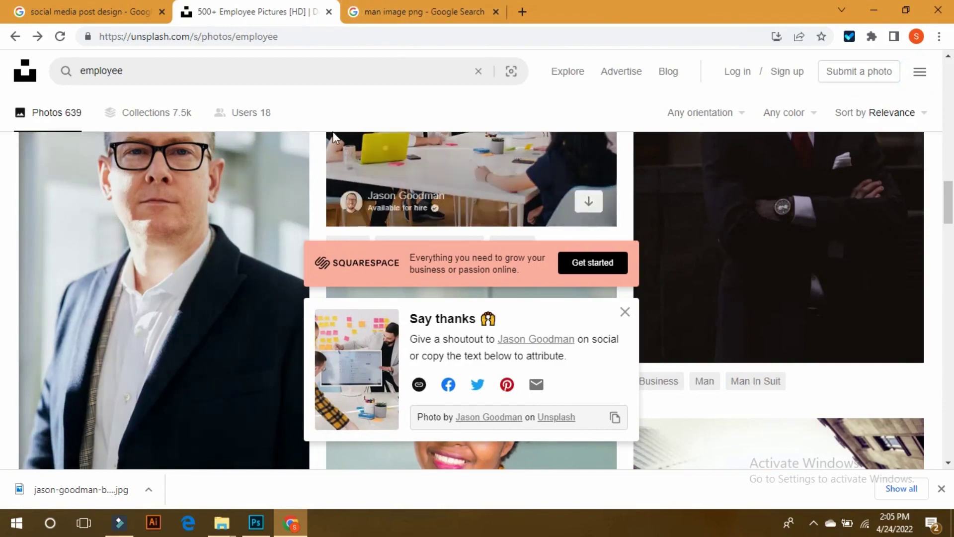
click(391, 6)
Browse the man PNG results and copy the image of the smiling man in a navy suit and red tie.
scroll(320, 256, down, 5)
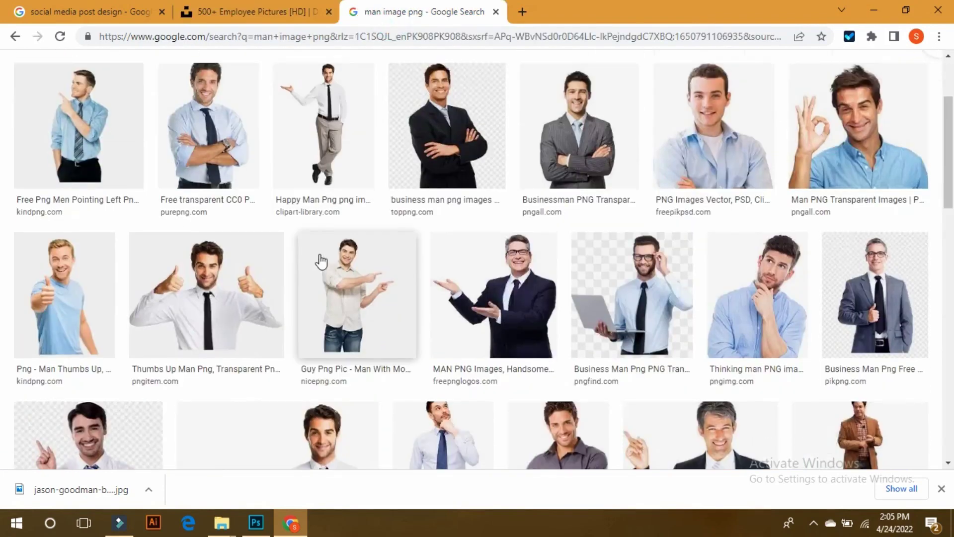
scroll(324, 260, down, 3)
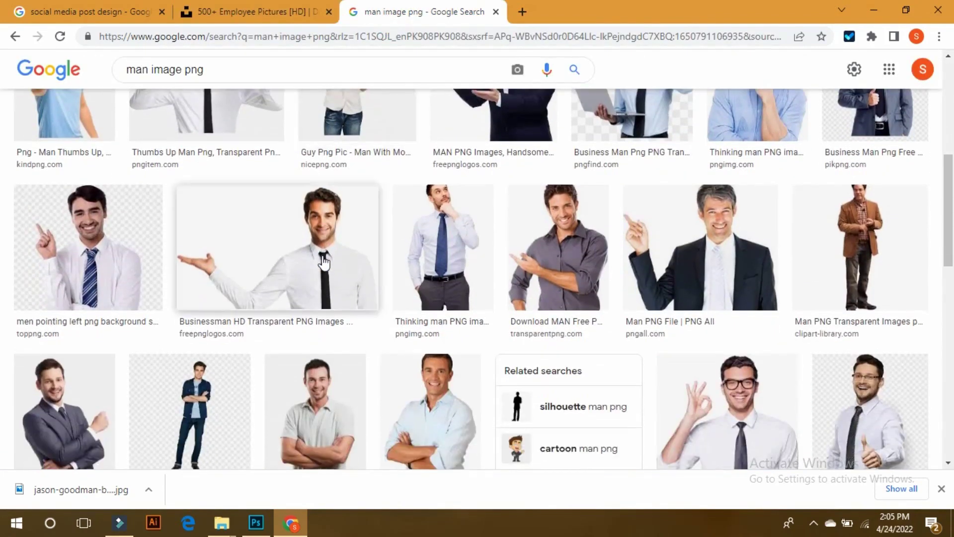
scroll(323, 259, down, 4)
scroll(324, 262, down, 4)
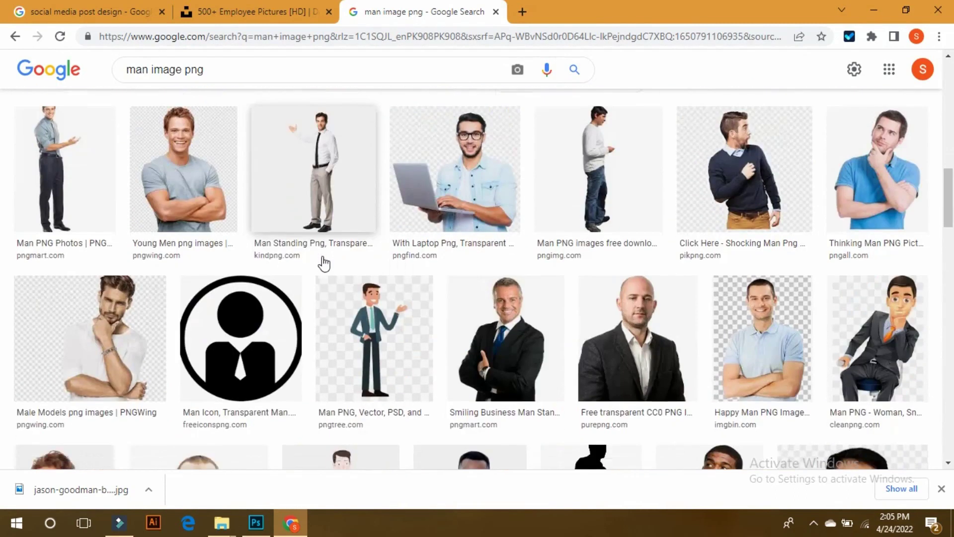
scroll(324, 263, down, 1)
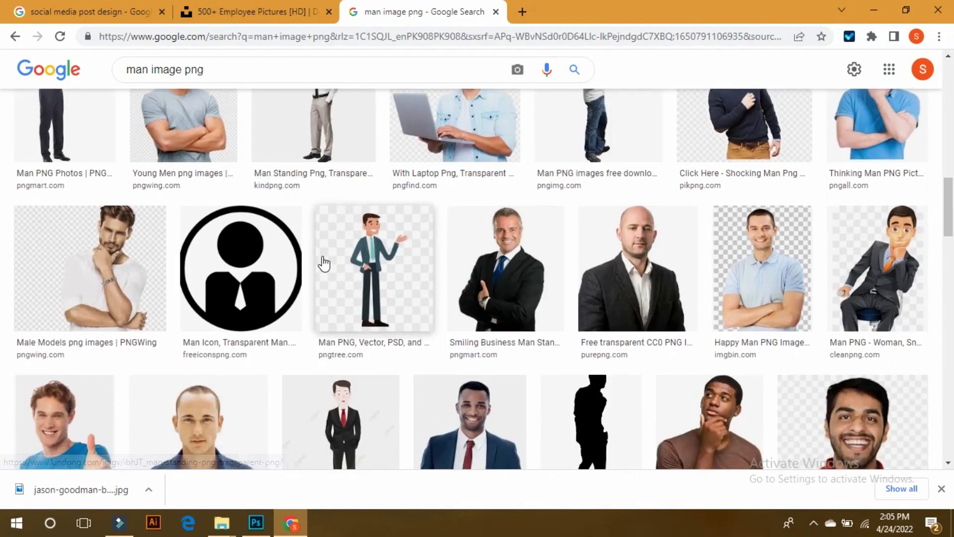
scroll(324, 264, down, 3)
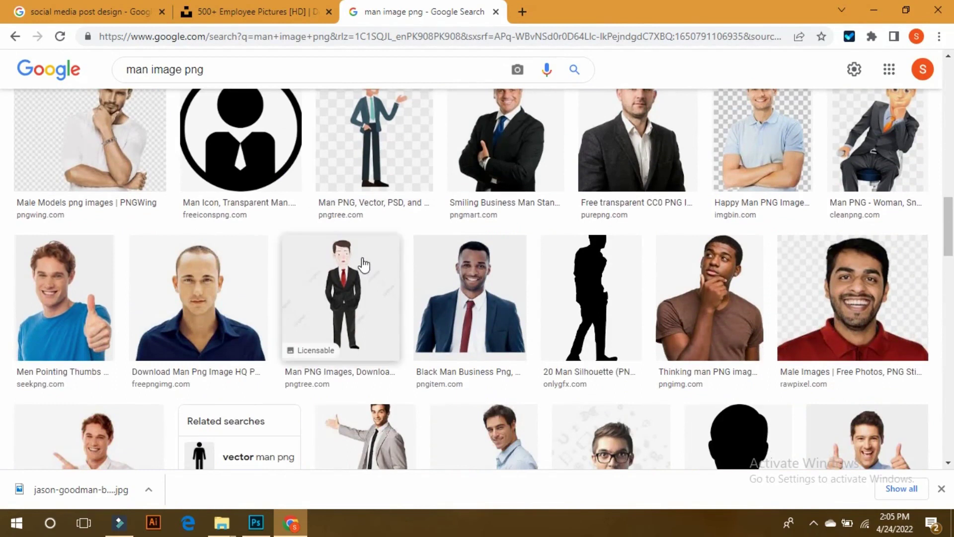
click(469, 278)
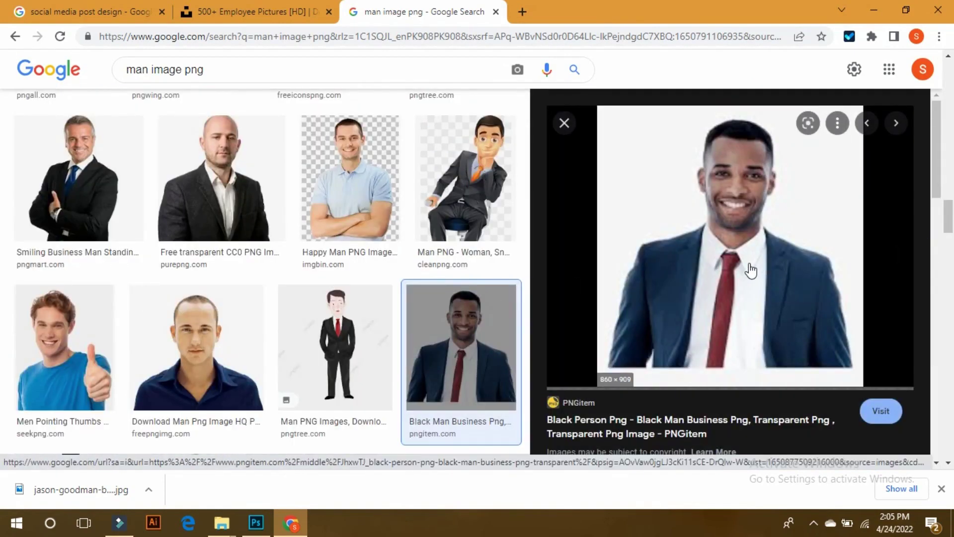
right_click(747, 237)
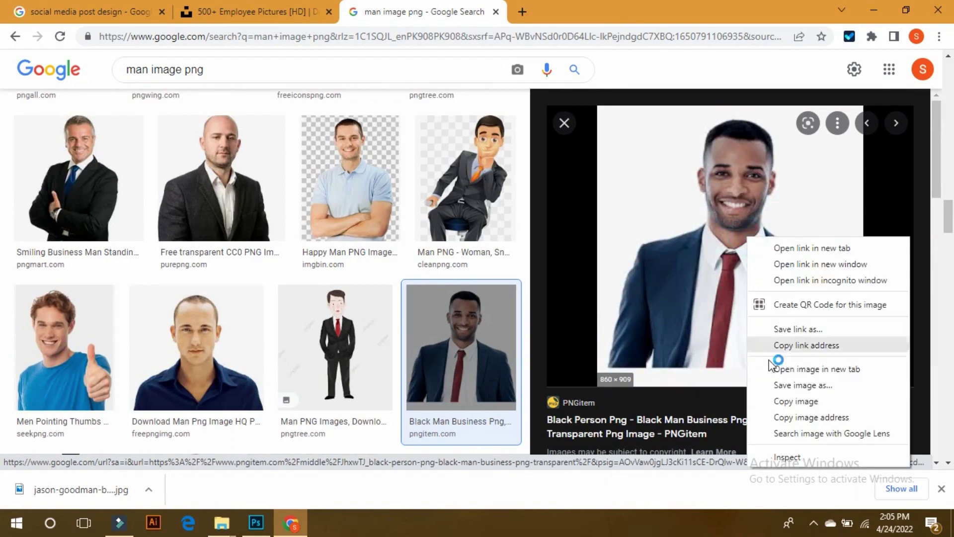
click(788, 405)
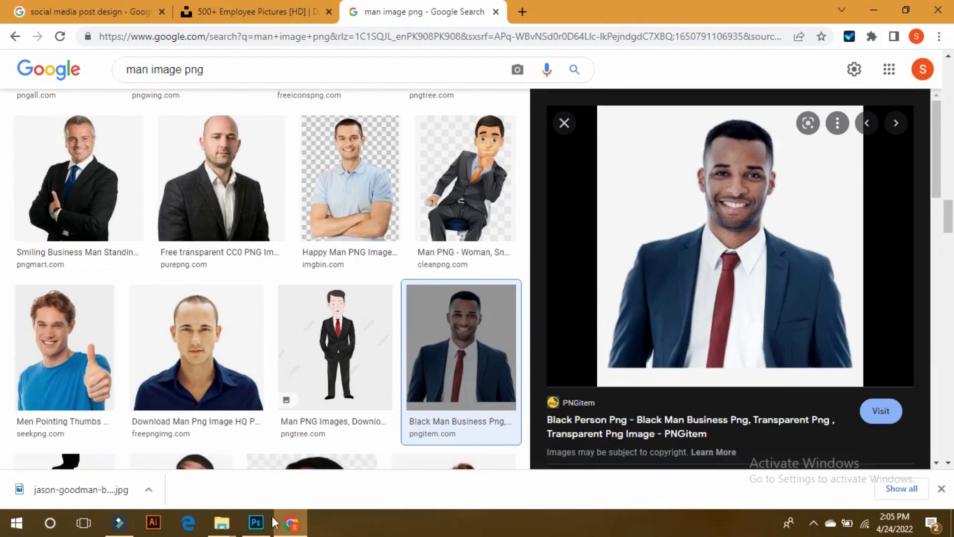
Switch to Photoshop, hide Layer 1, and paste the copied man image on a new layer above Layer 3 copy.
click(255, 521)
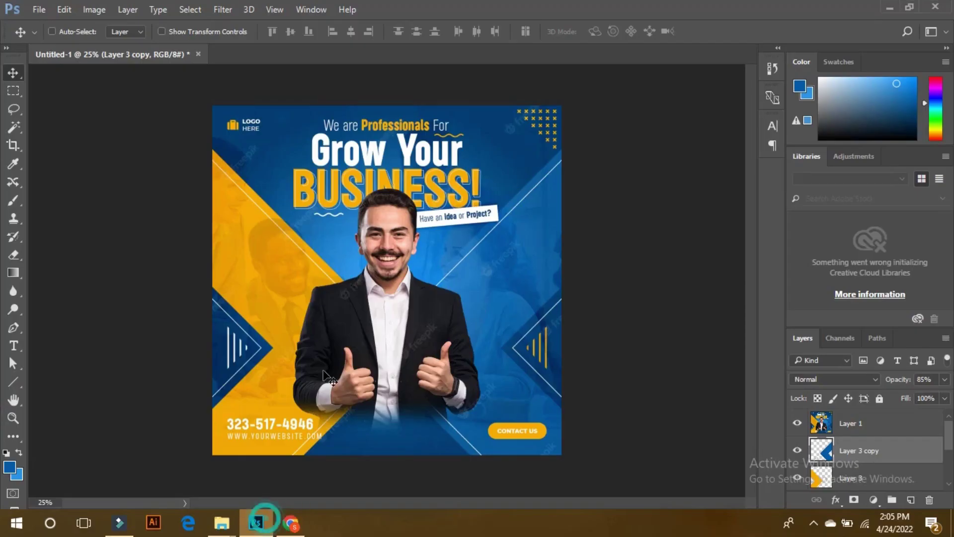
click(797, 423)
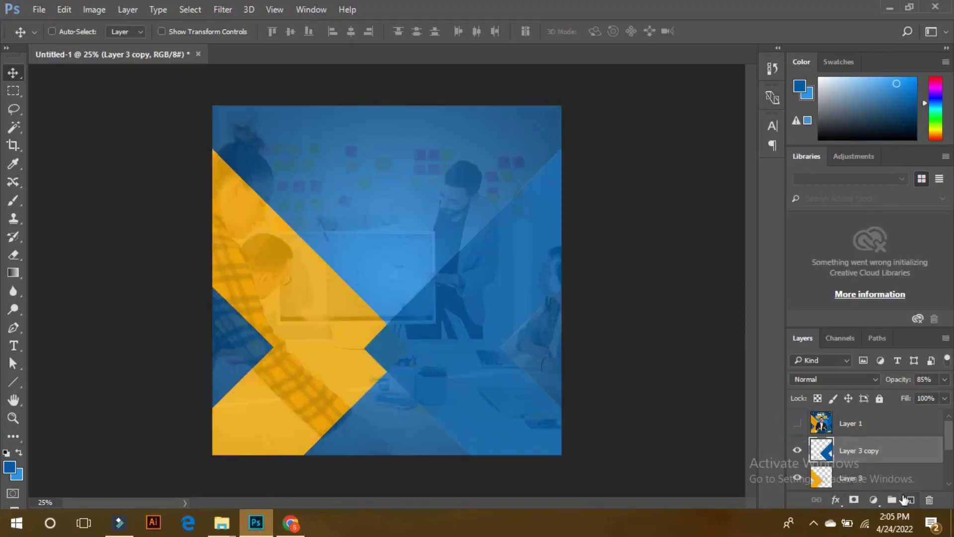
click(908, 499)
key(ctrl+v)
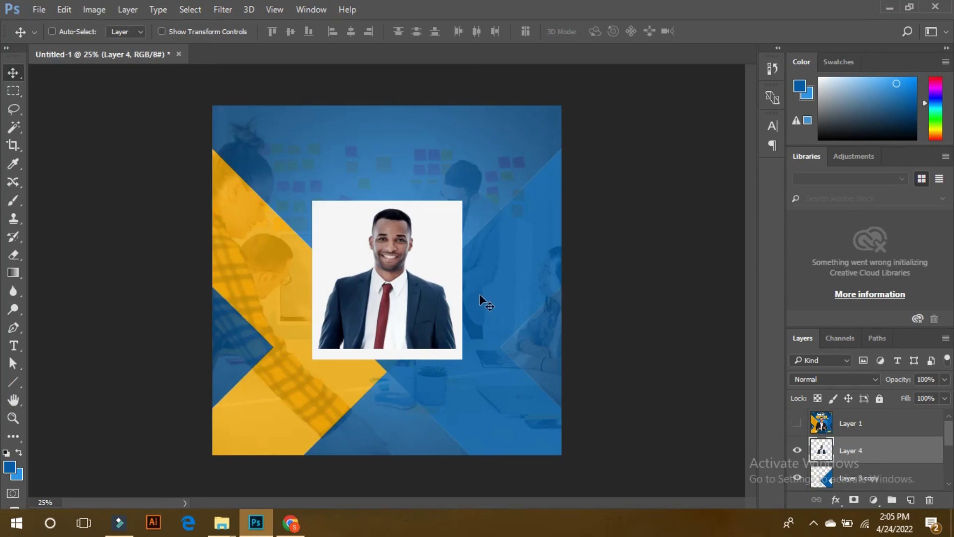
Enlarge the pasted man image around its centre until it fills most of the canvas.
key(ctrl+t)
drag(463, 204, 537, 140)
key(Return)
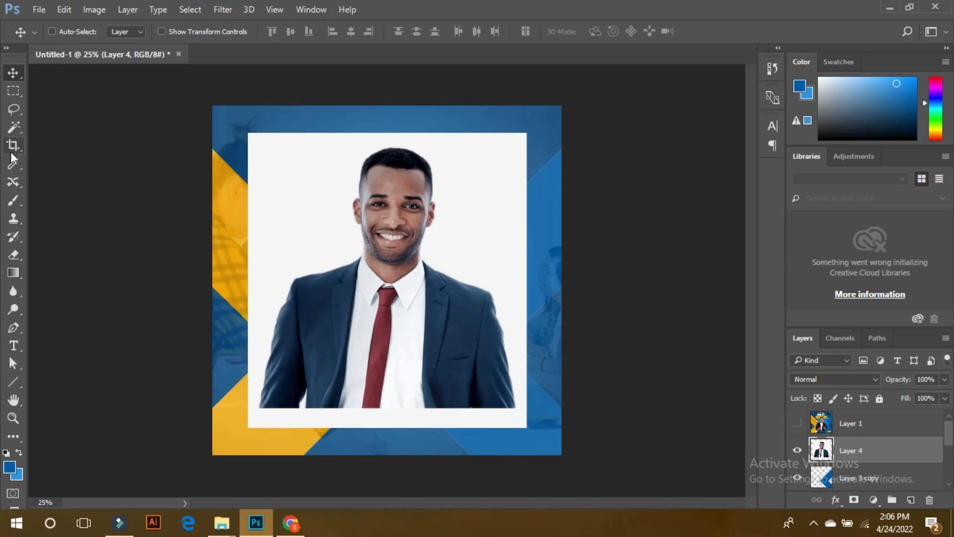
Try to select the white background around the man with the Magic Wand at tolerances 70 and 21.
click(11, 165)
click(12, 127)
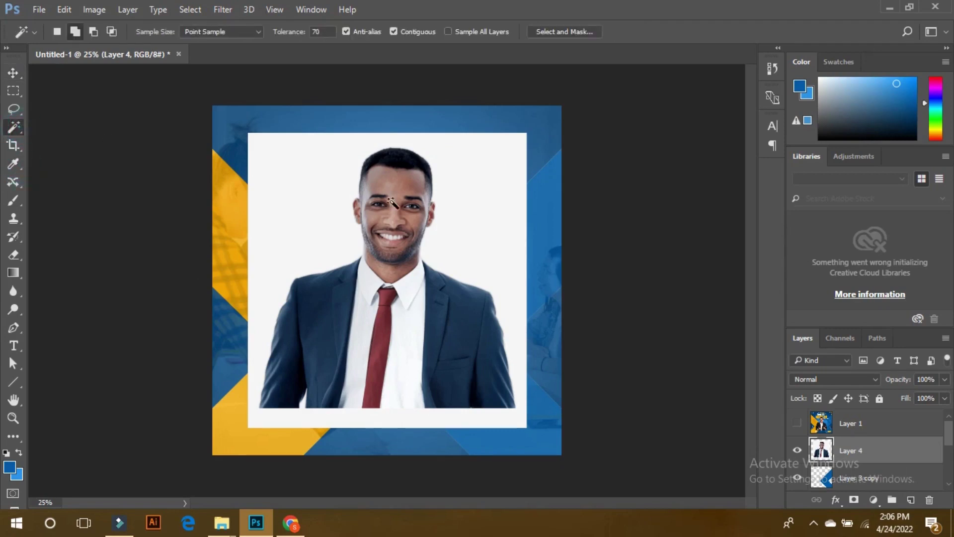
click(314, 203)
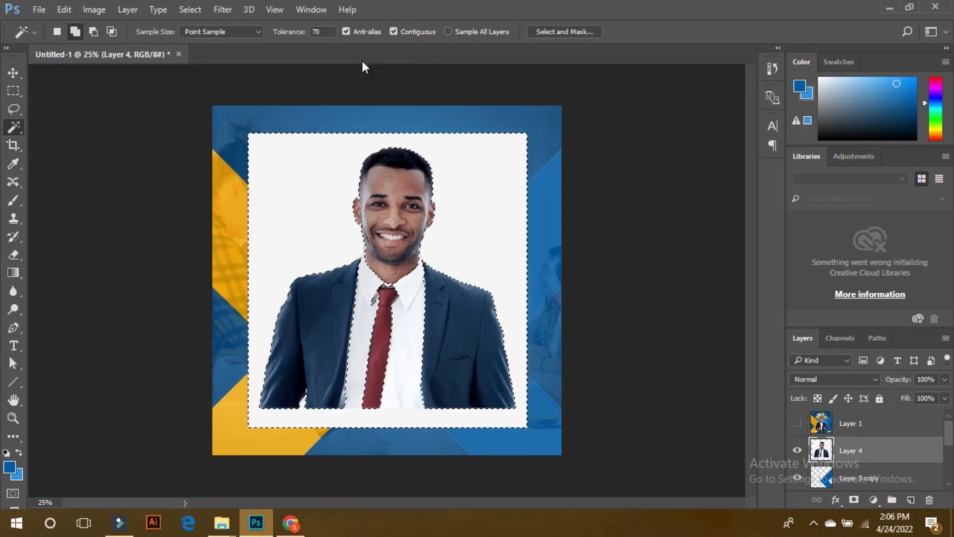
click(299, 36)
text(21)
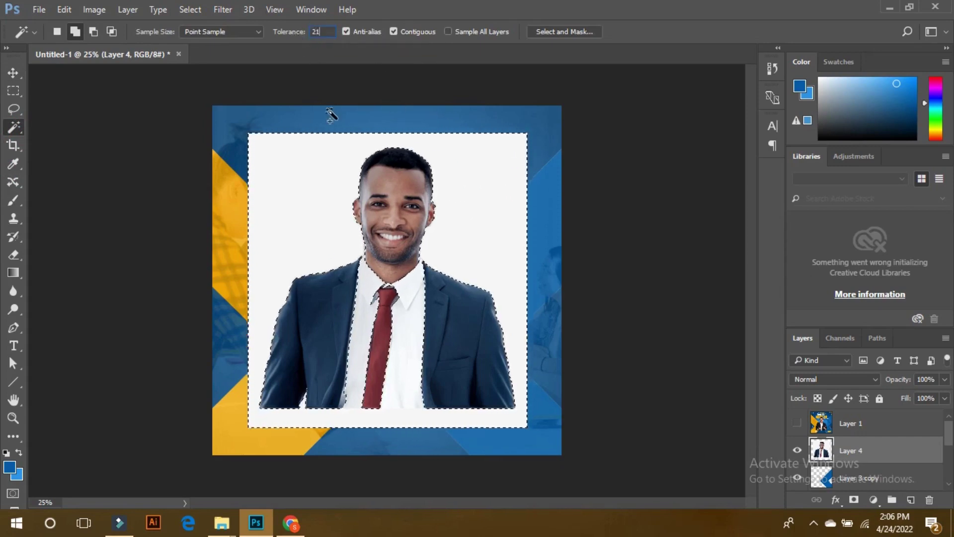
click(309, 208)
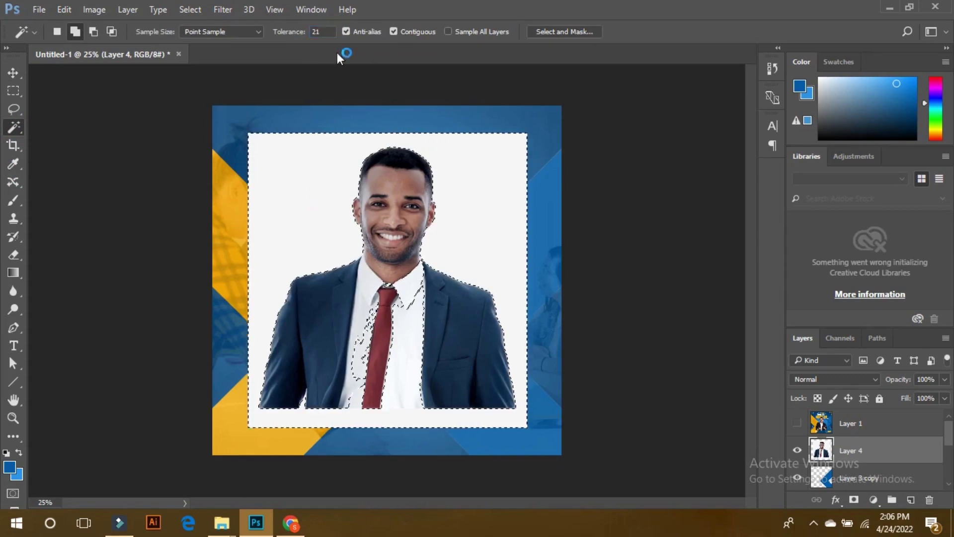
Set the Magic Wand tolerance to 11 and clear the existing selection.
click(312, 31)
text(11)
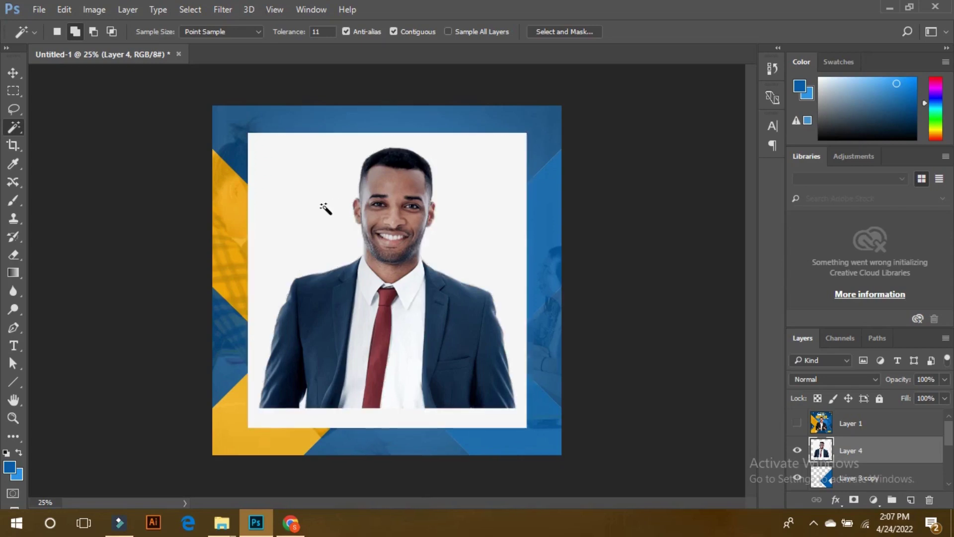
Erase the white strip below the man's jacket with a 175 px Eraser at 100% hardness.
key(e)
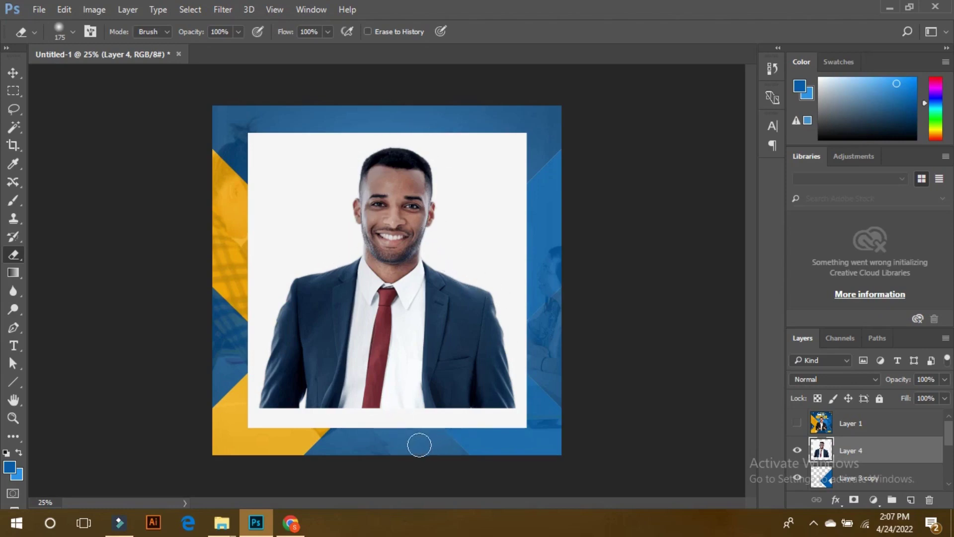
click(70, 31)
drag(94, 104, 168, 109)
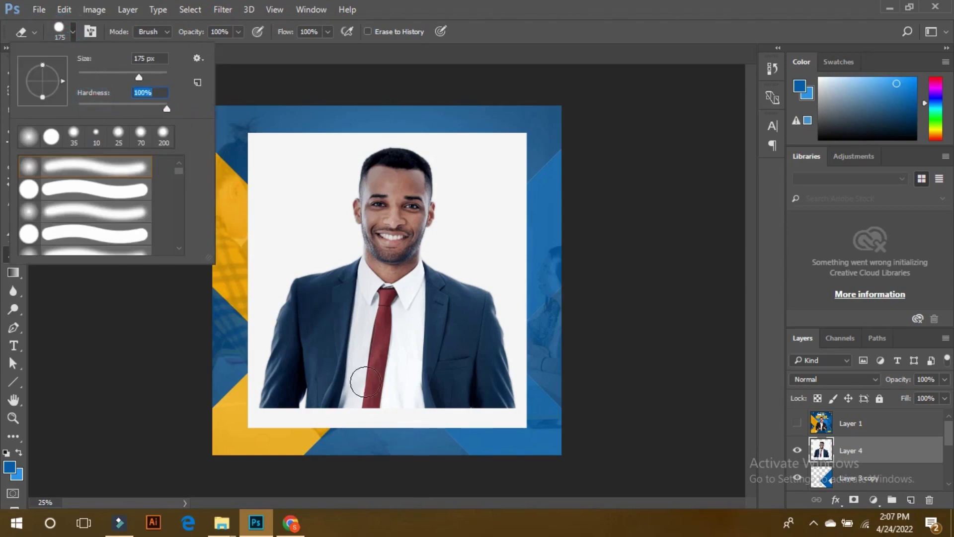
click(401, 422)
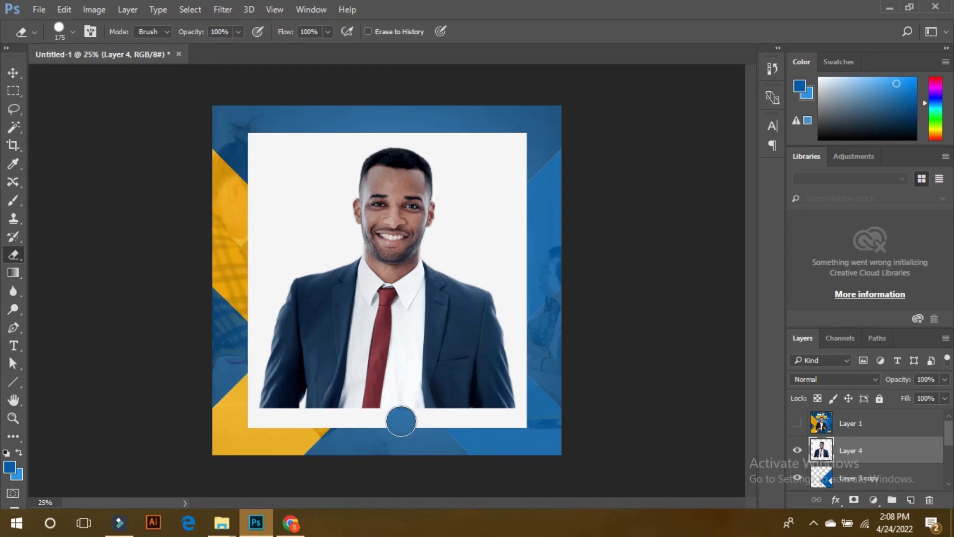
mouse_move(401, 422)
mouse_down()
mouse_move(271, 418)
mouse_move(590, 416)
mouse_move(260, 416)
mouse_up()
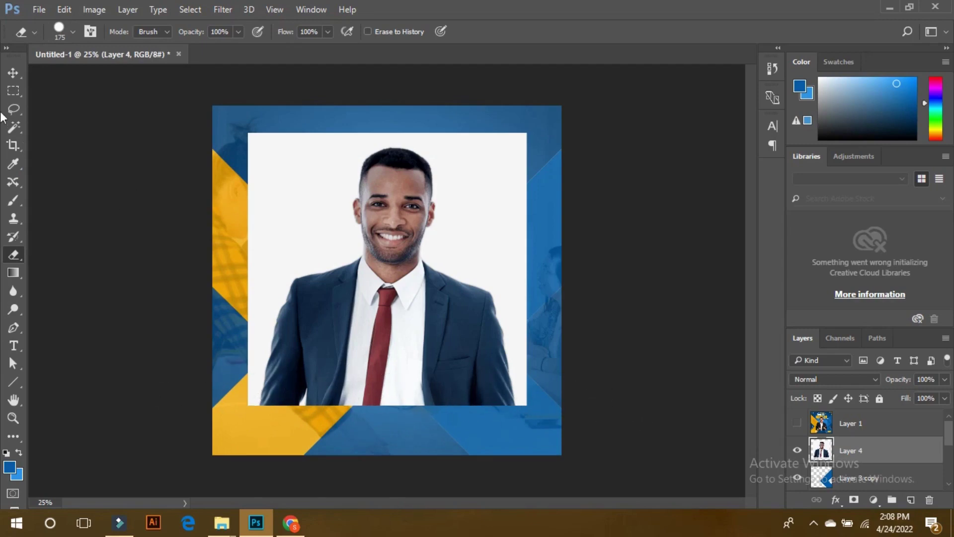
Select the white background and the white gap beside the man's arm with the Magic Wand, delete them, and deselect.
click(14, 127)
click(293, 195)
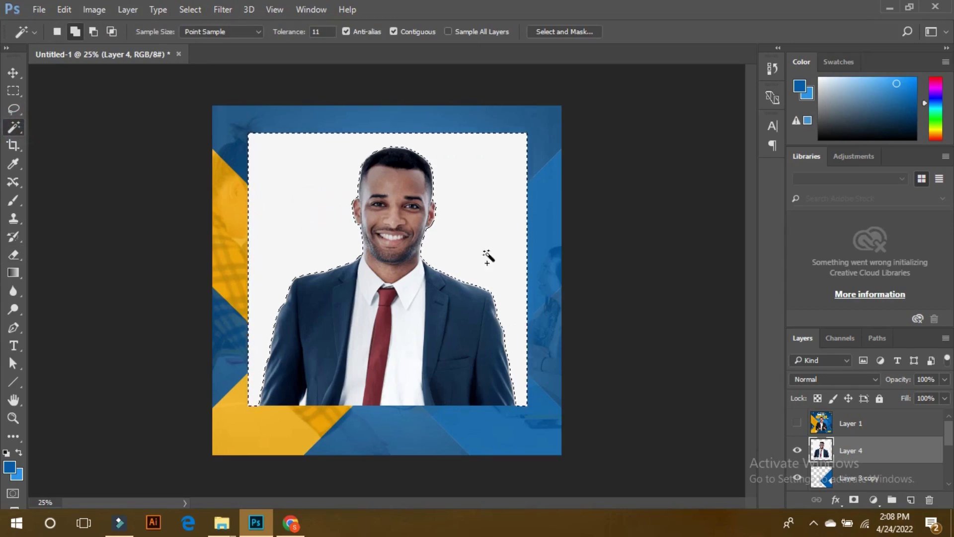
click(301, 405)
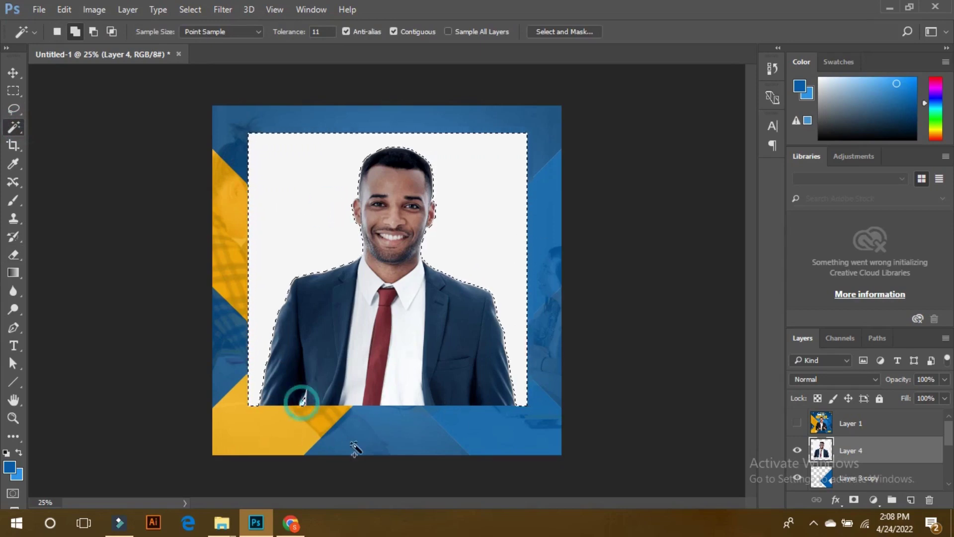
key(Delete)
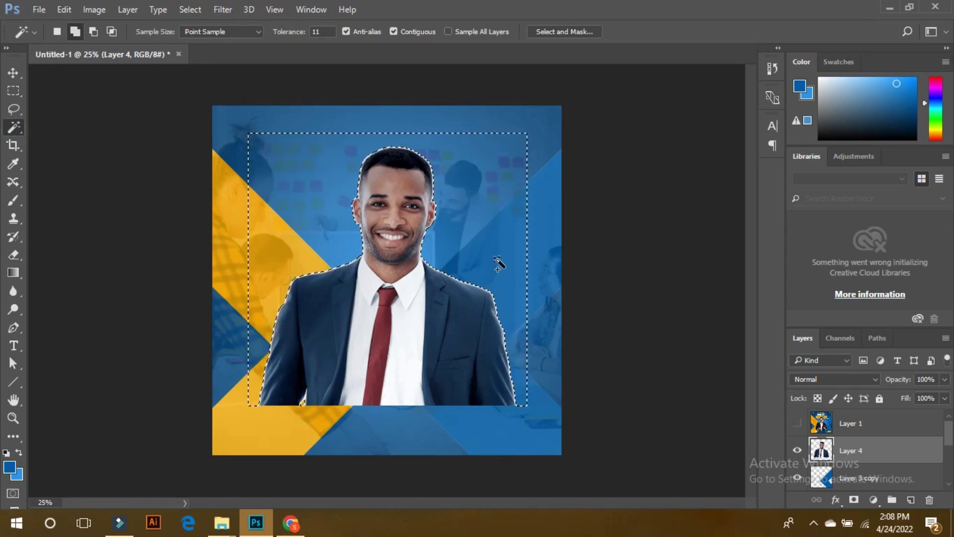
key(ctrl+d)
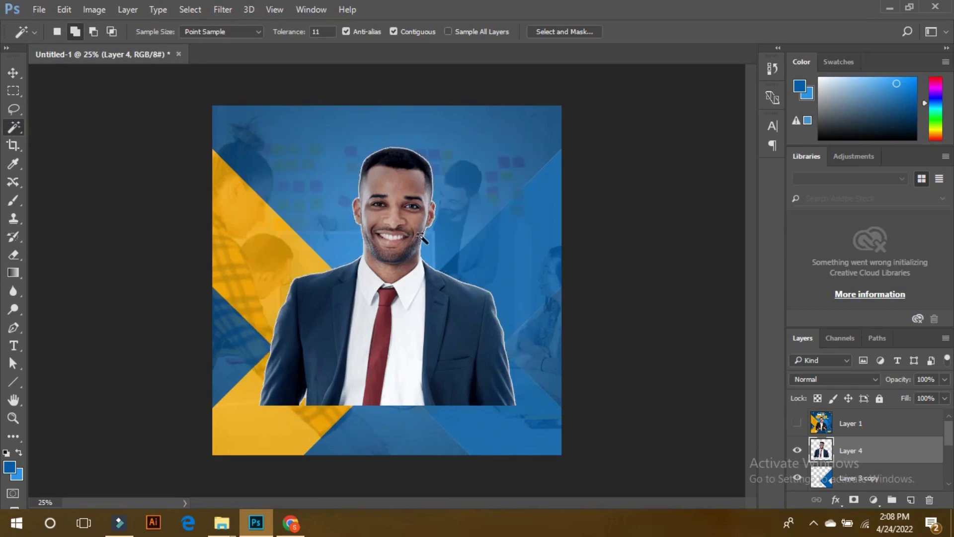
Scale the man cutout to about 98%, centre it horizontally on the canvas, and nudge it slightly down.
key(ctrl+t)
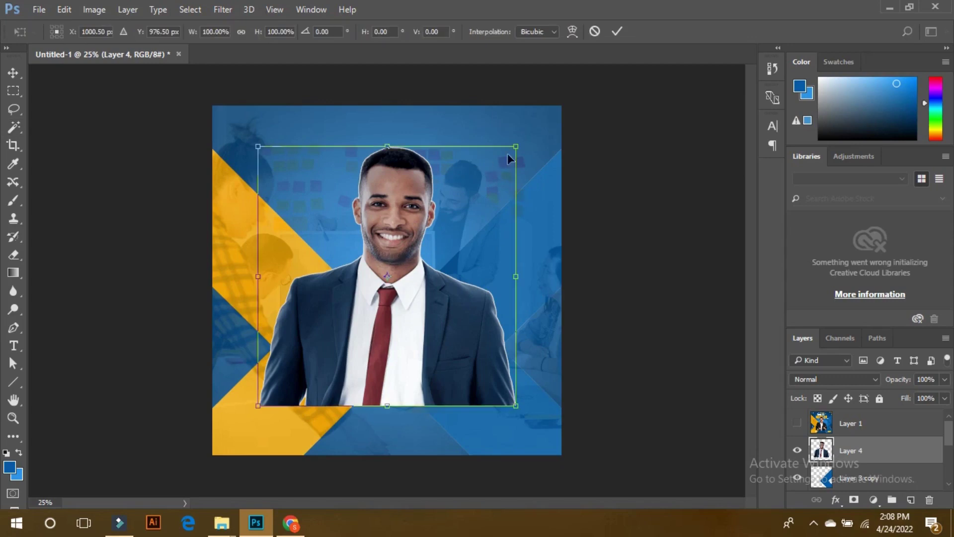
drag(515, 144, 504, 157)
drag(395, 231, 400, 229)
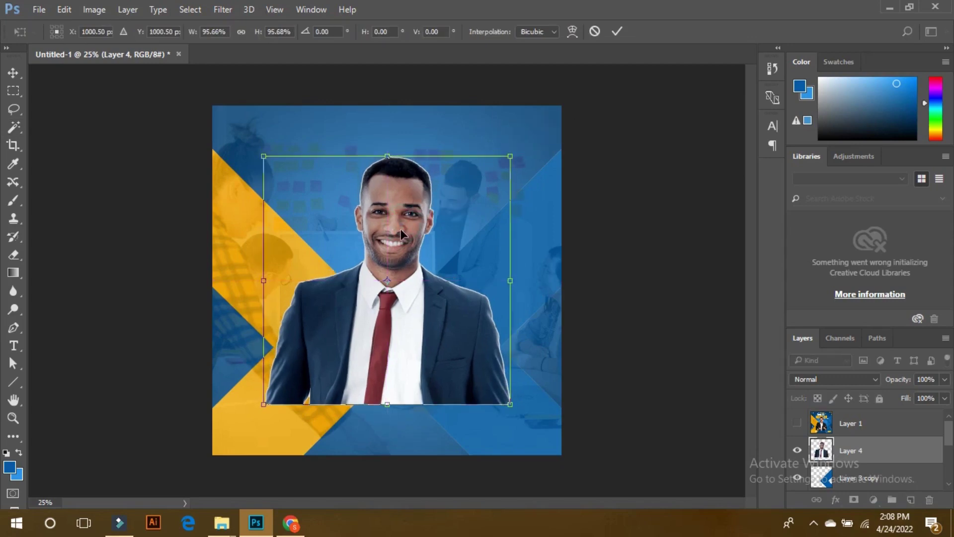
mouse_move(508, 158)
mouse_down()
mouse_move(522, 143)
mouse_move(512, 149)
mouse_up()
drag(420, 222, 422, 219)
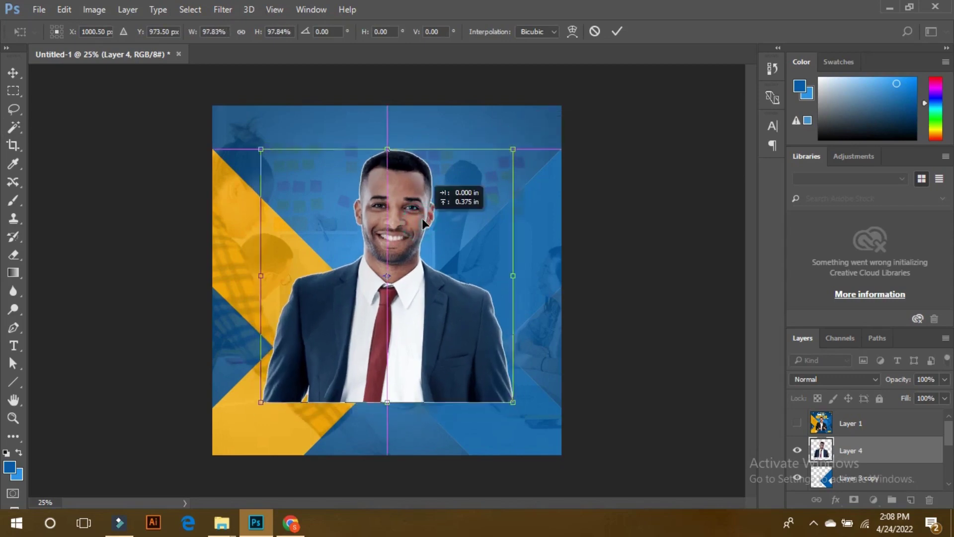
key(Return)
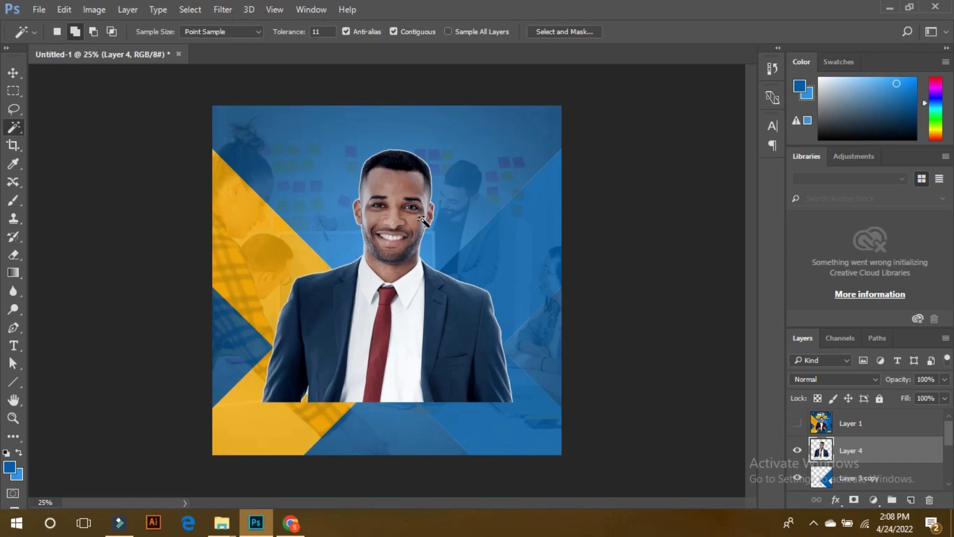
key(v)
drag(403, 228, 404, 234)
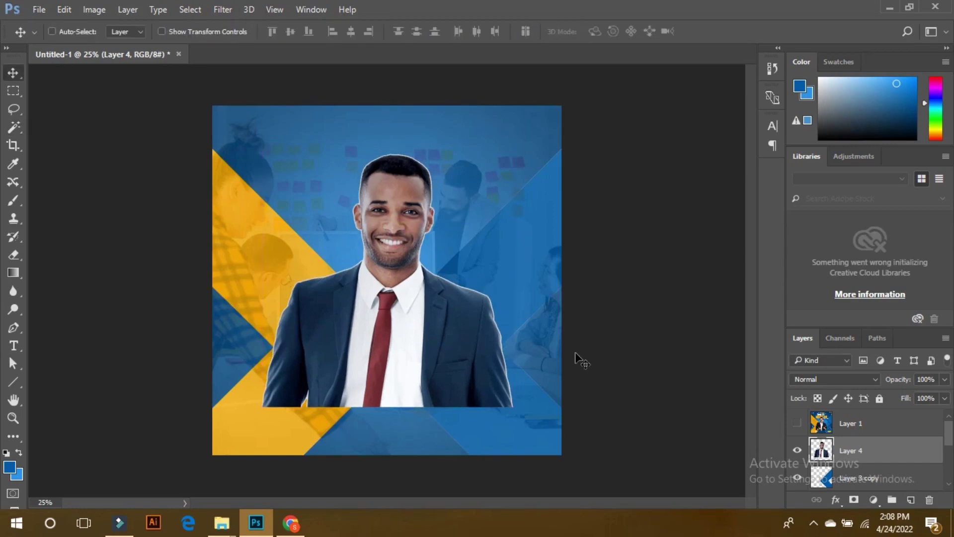
Compare the man cutout with the reference design by toggling Layer 1's visibility, leave it hidden, and activate the Eraser.
click(798, 423)
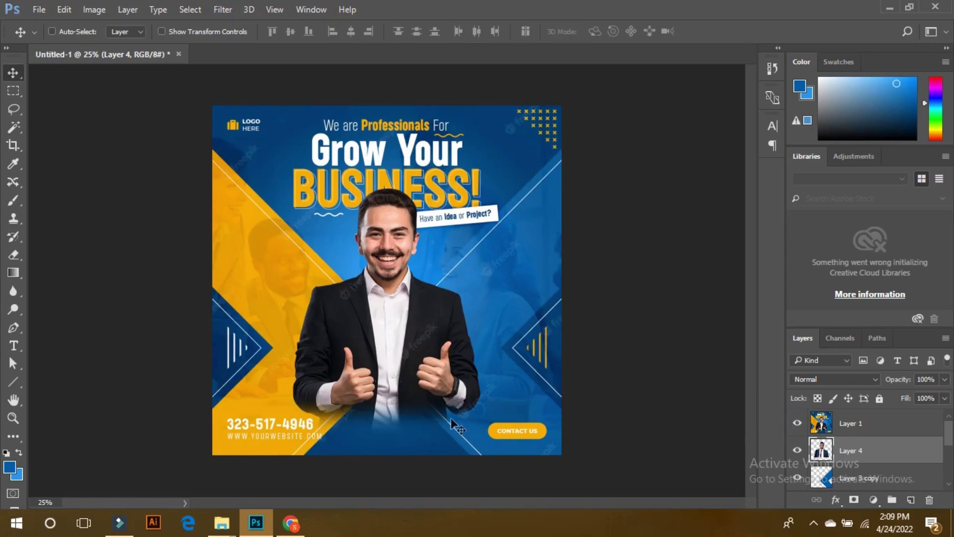
click(797, 423)
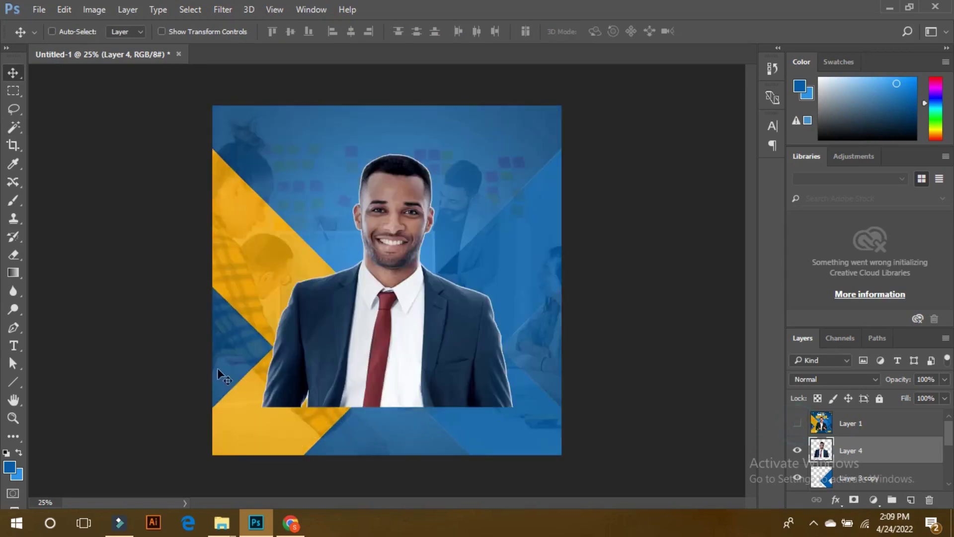
click(13, 254)
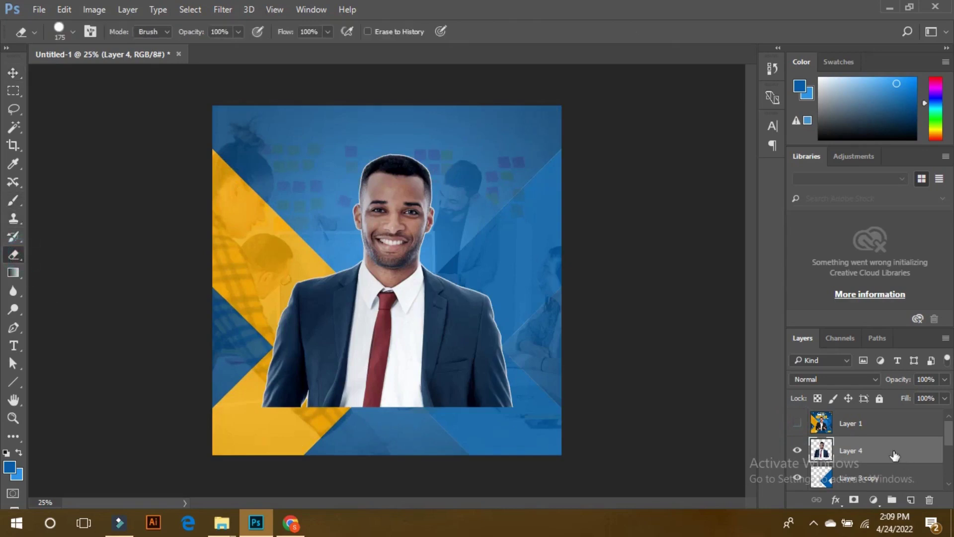
click(798, 424)
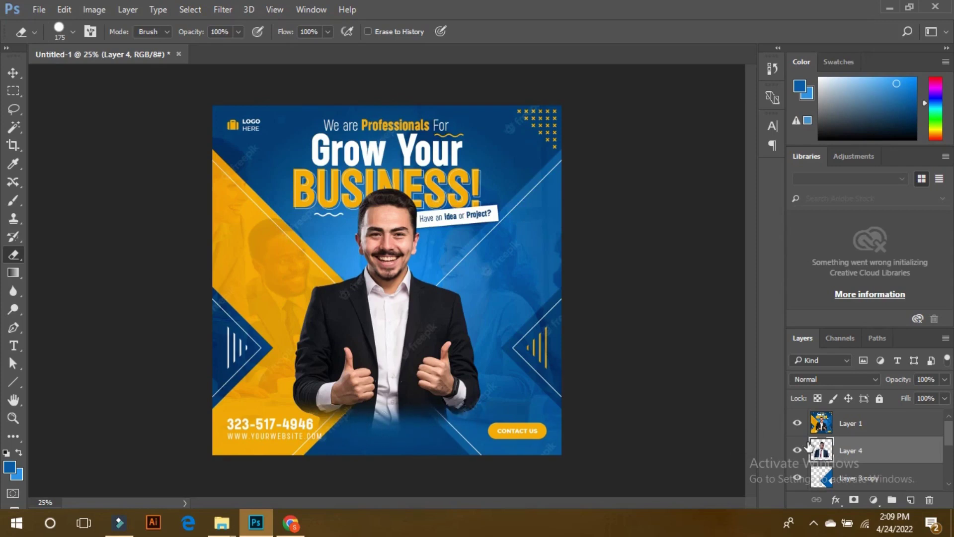
click(797, 423)
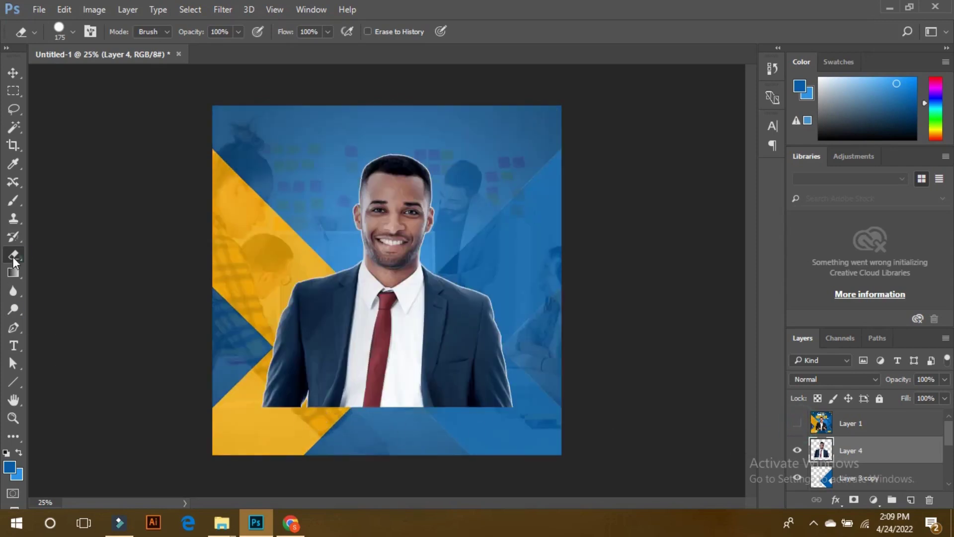
Set the Eraser to 500 px at 0% hardness and softly fade out the lower edge of the man cutout.
click(72, 32)
drag(167, 109, 64, 107)
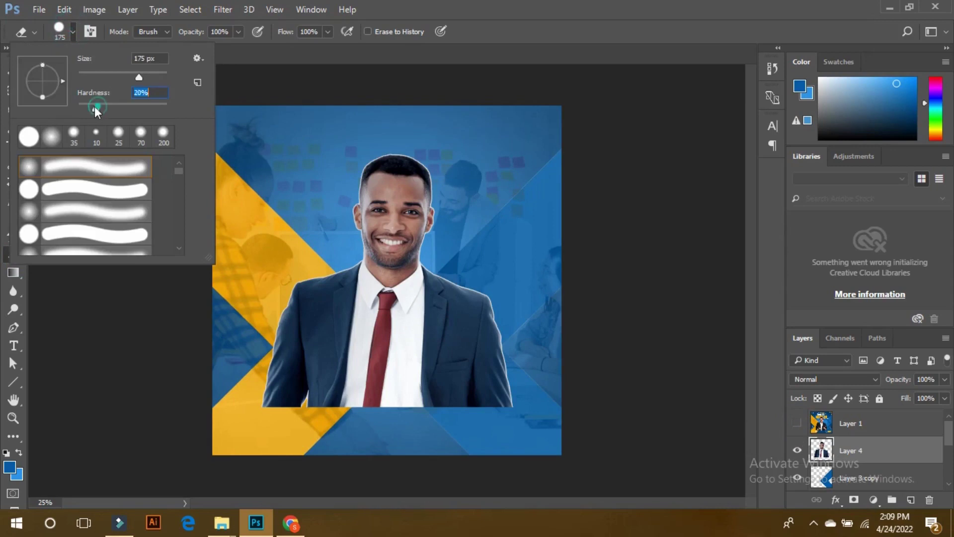
drag(139, 78, 144, 77)
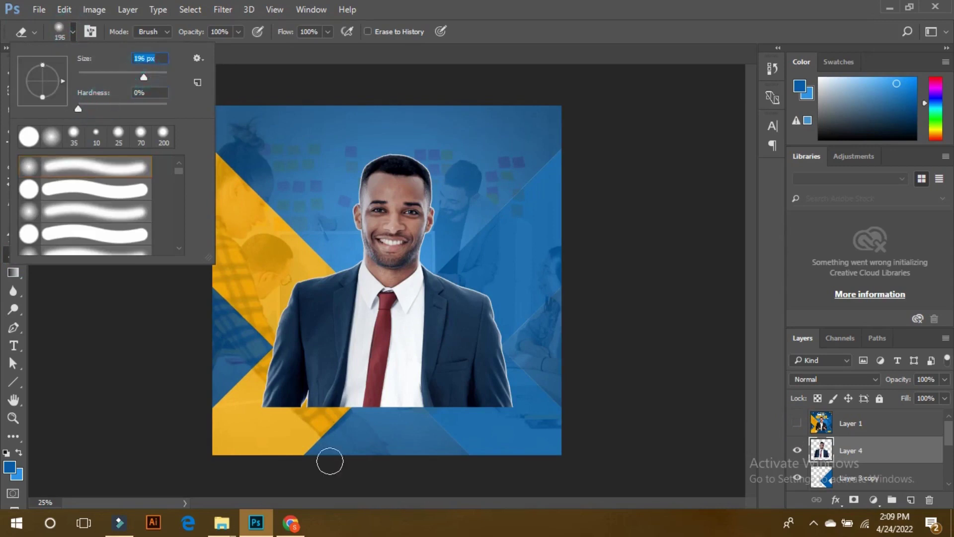
text(1)
click(451, 210)
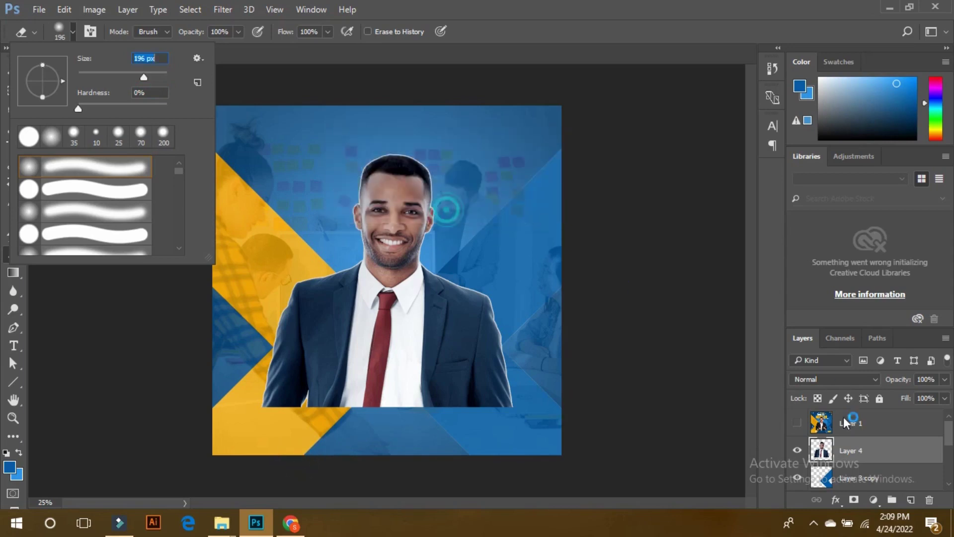
text(500)
key(Return)
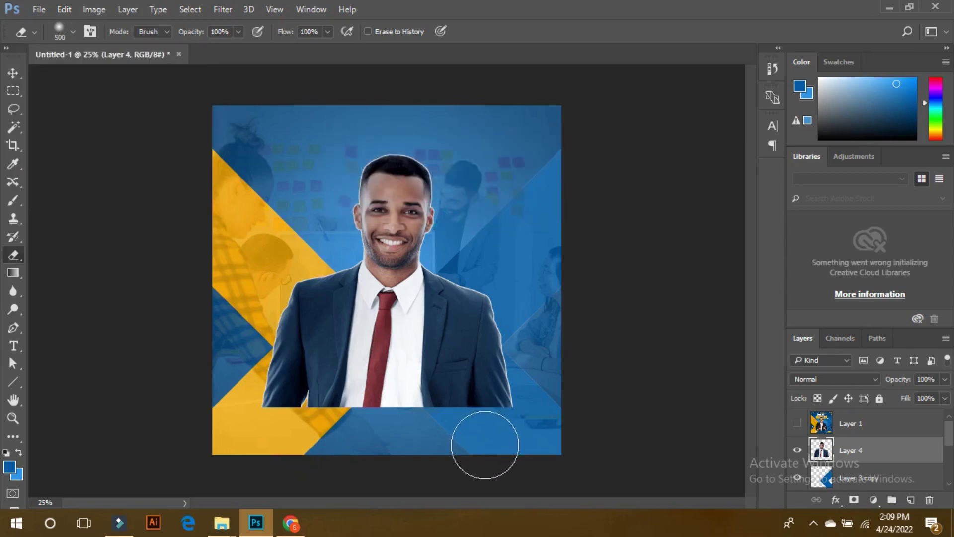
key(bracketleft)
mouse_move(487, 439)
mouse_down()
mouse_move(467, 446)
mouse_move(492, 447)
mouse_move(350, 433)
mouse_move(312, 442)
mouse_move(351, 440)
mouse_move(257, 416)
mouse_move(286, 440)
mouse_move(279, 426)
mouse_move(263, 433)
mouse_move(342, 451)
mouse_move(301, 438)
mouse_move(304, 428)
mouse_move(323, 440)
mouse_move(479, 447)
mouse_move(533, 419)
mouse_move(529, 432)
mouse_move(499, 443)
mouse_move(517, 436)
mouse_move(356, 441)
mouse_up()
Scale the man cutout to about 90%, shift it slightly up, and compare it with the reference by toggling Layer 1's visibility.
click(13, 72)
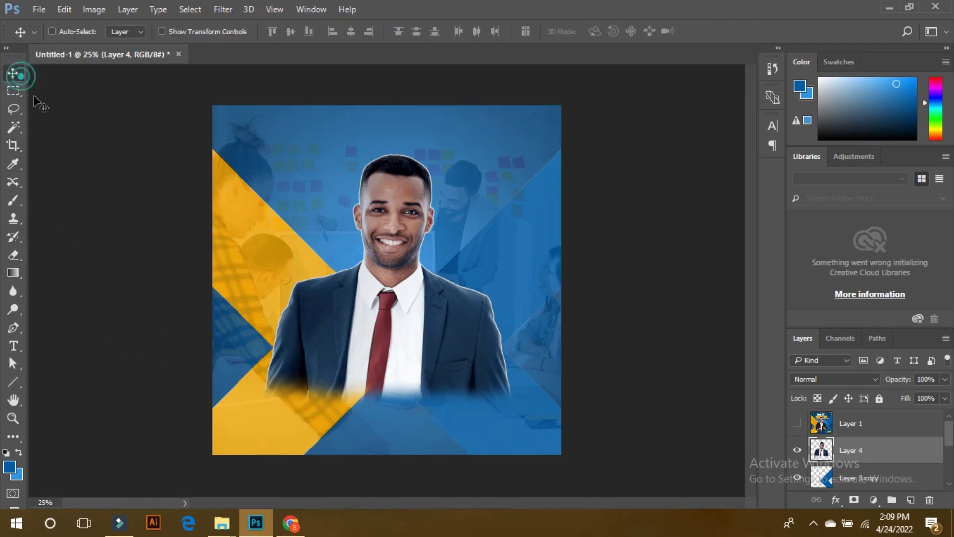
key(ctrl+t)
drag(507, 158, 497, 170)
drag(449, 202, 449, 207)
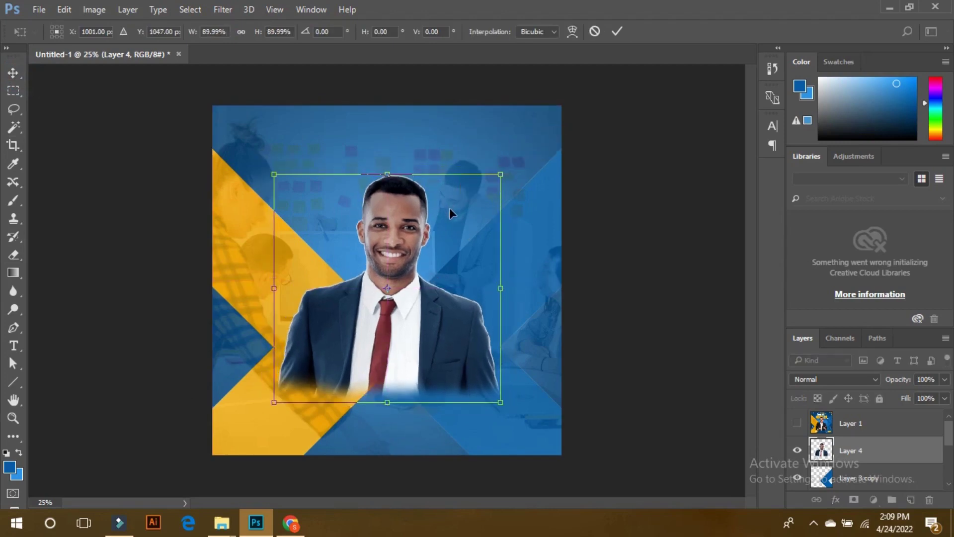
key(Return)
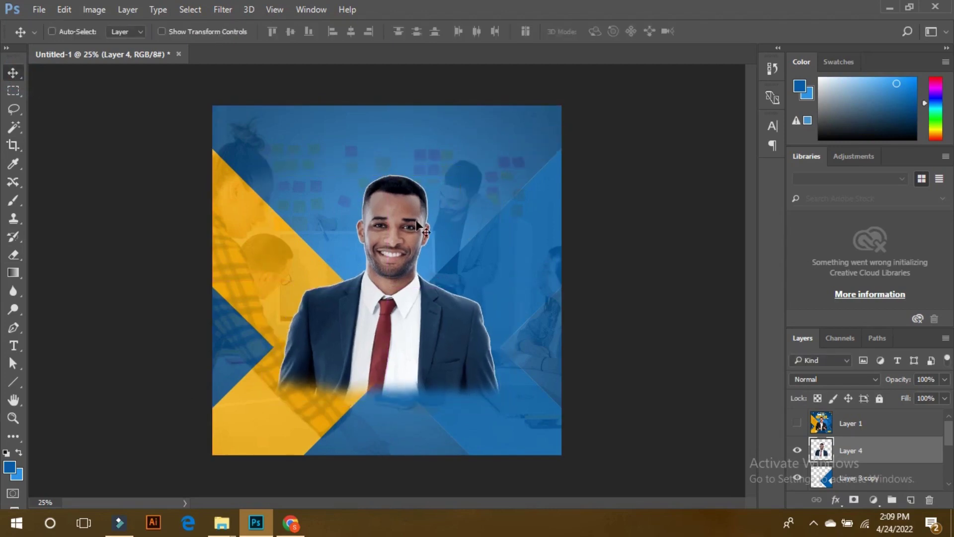
drag(407, 225, 408, 217)
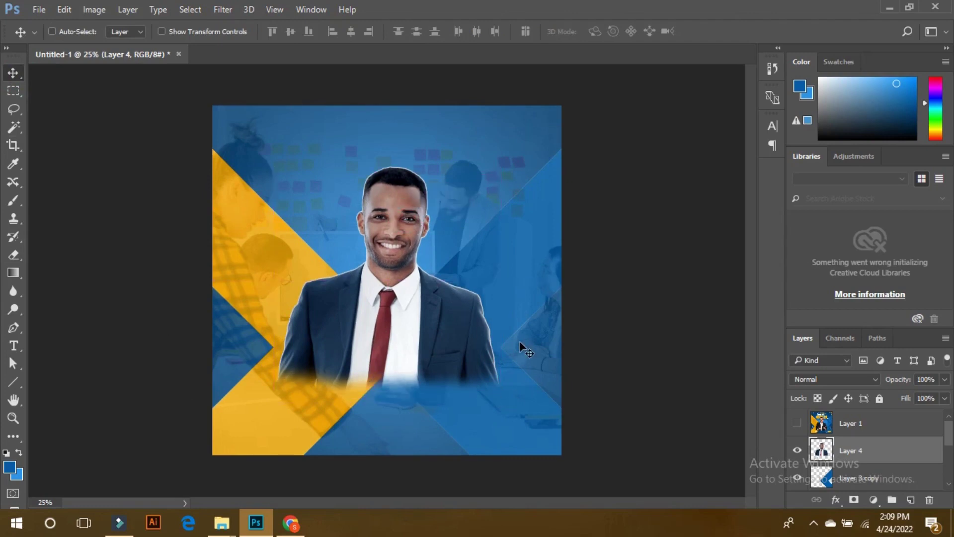
click(797, 423)
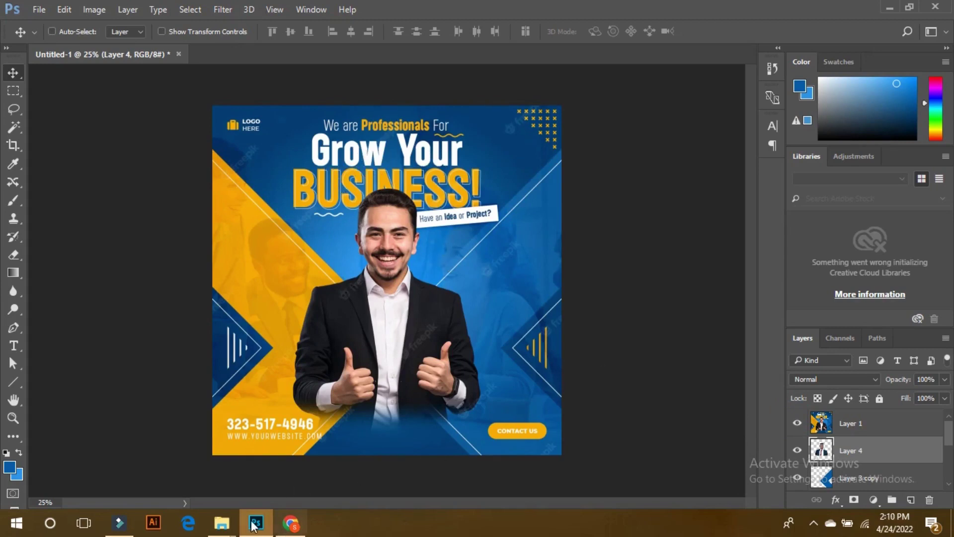
click(798, 424)
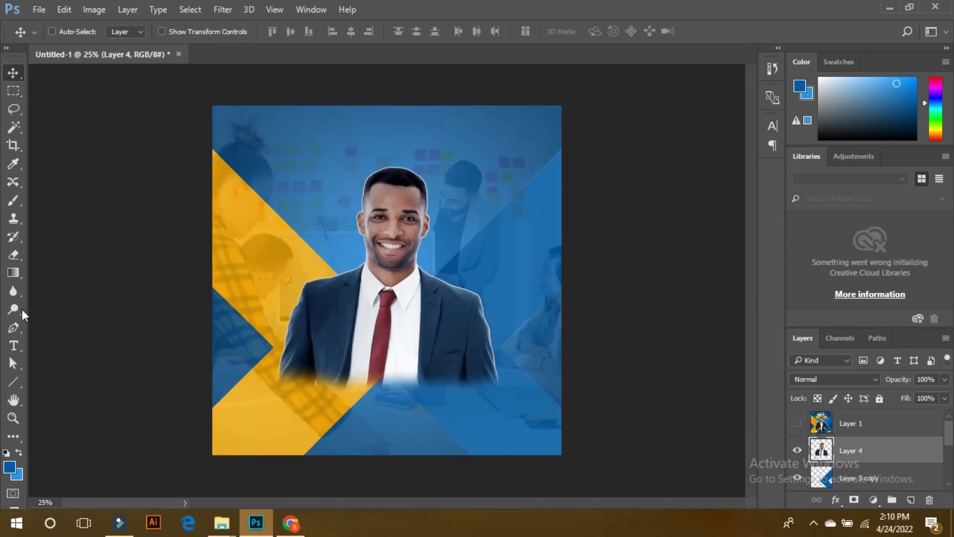
Add the white 88 pt text "Grow Your Business" in the upper part of the canvas, breaking it before "Business".
click(13, 346)
click(315, 142)
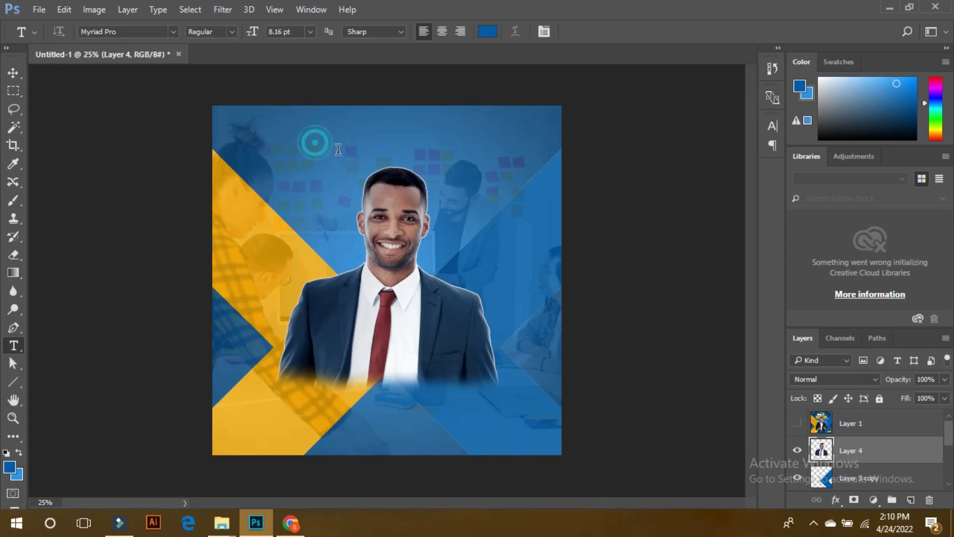
click(486, 31)
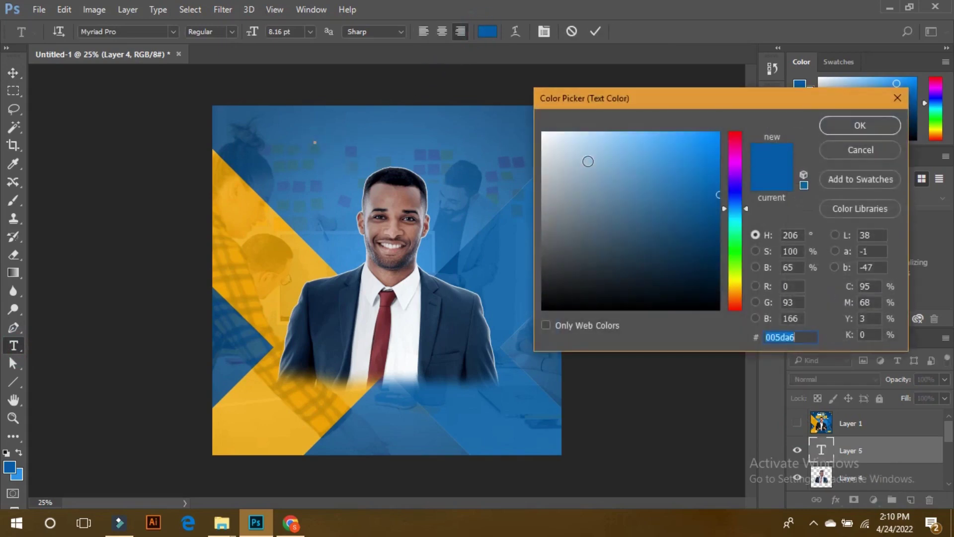
click(543, 132)
click(828, 130)
click(298, 31)
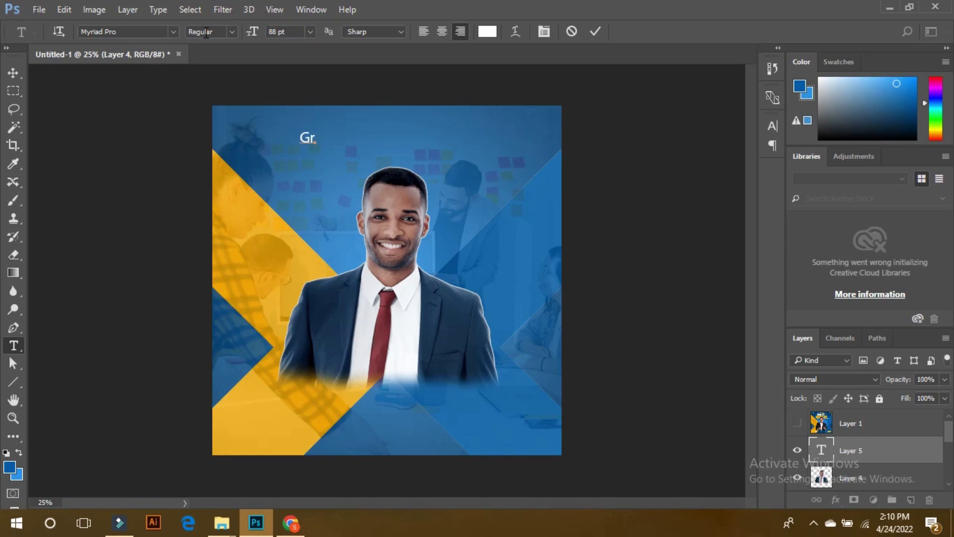
text(ow Your)
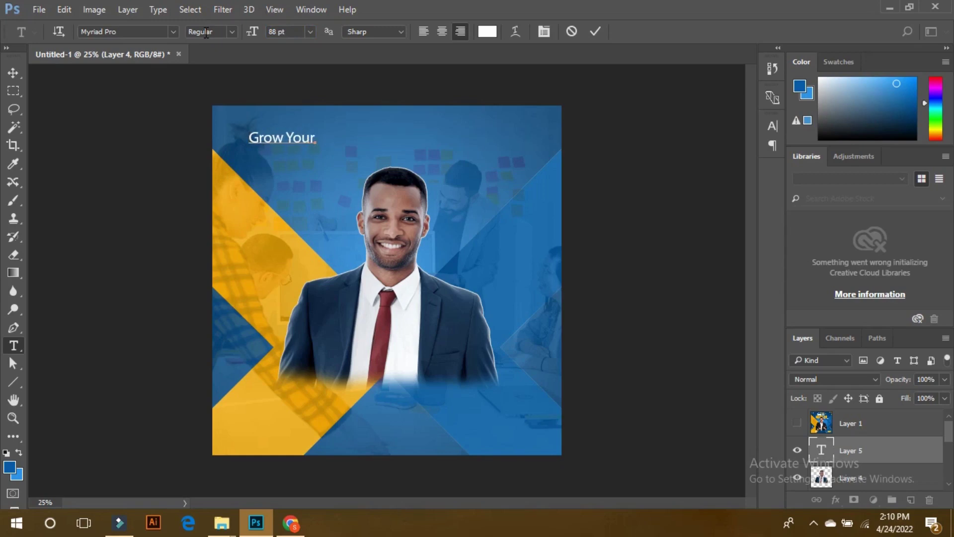
text( Bus)
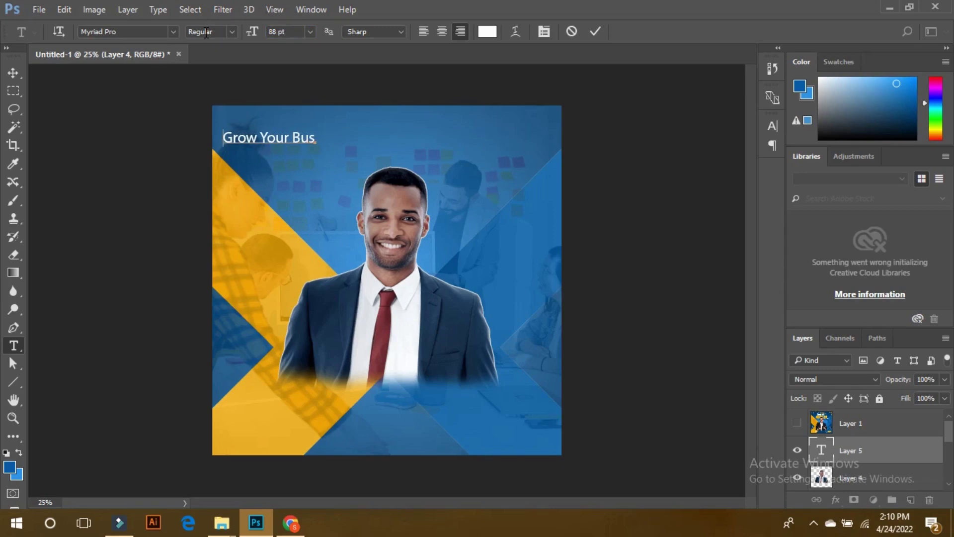
text(iness)
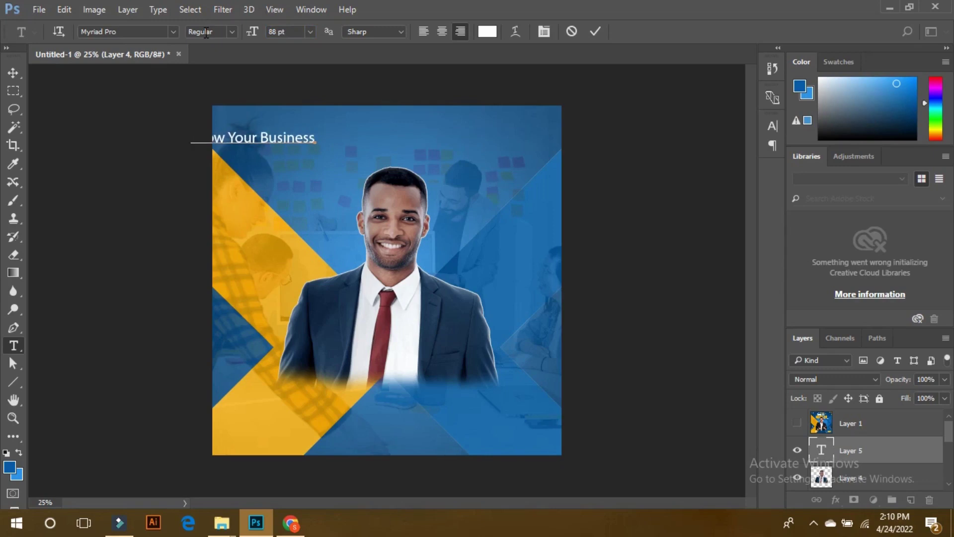
key(ctrl+Left)
key(Return)
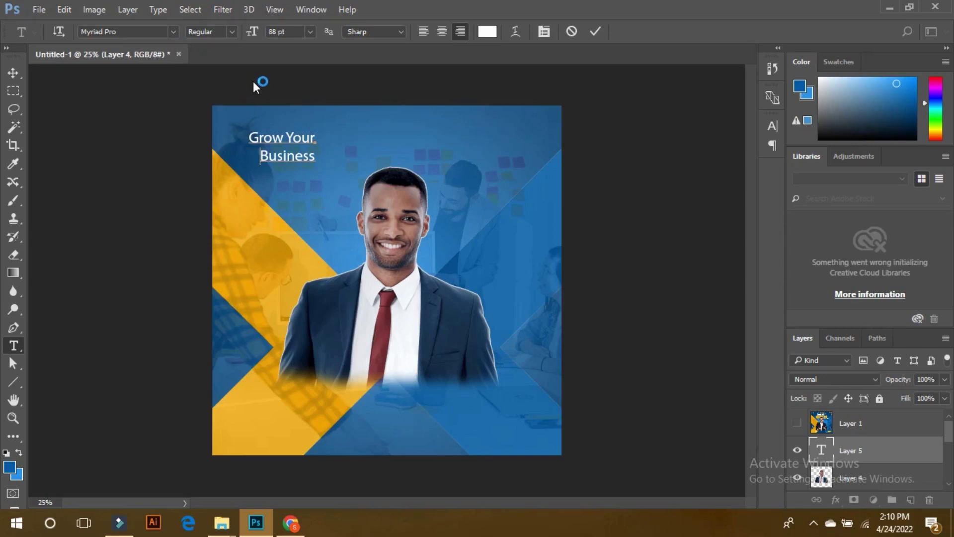
Centre-align the whole headline and set its font to Lemon/Milk.
key(ctrl+a)
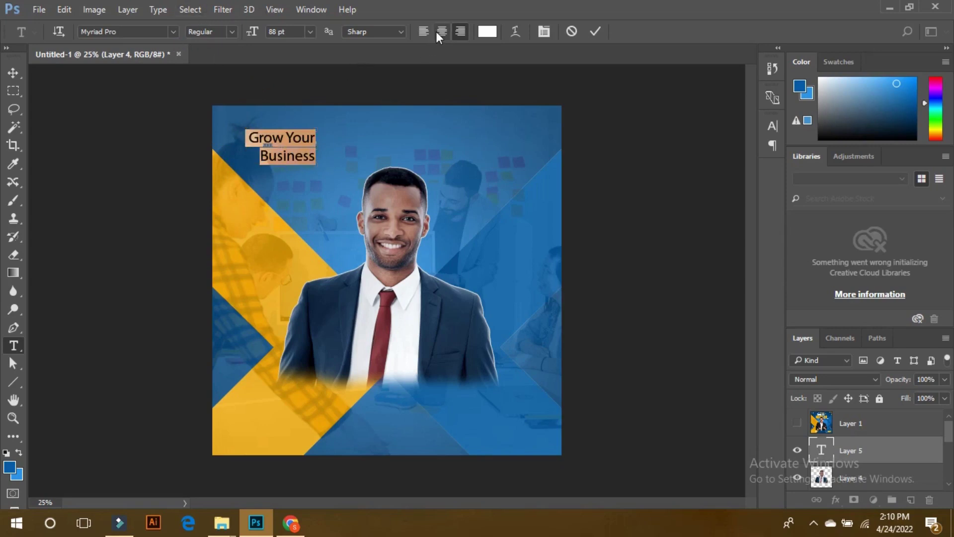
click(440, 30)
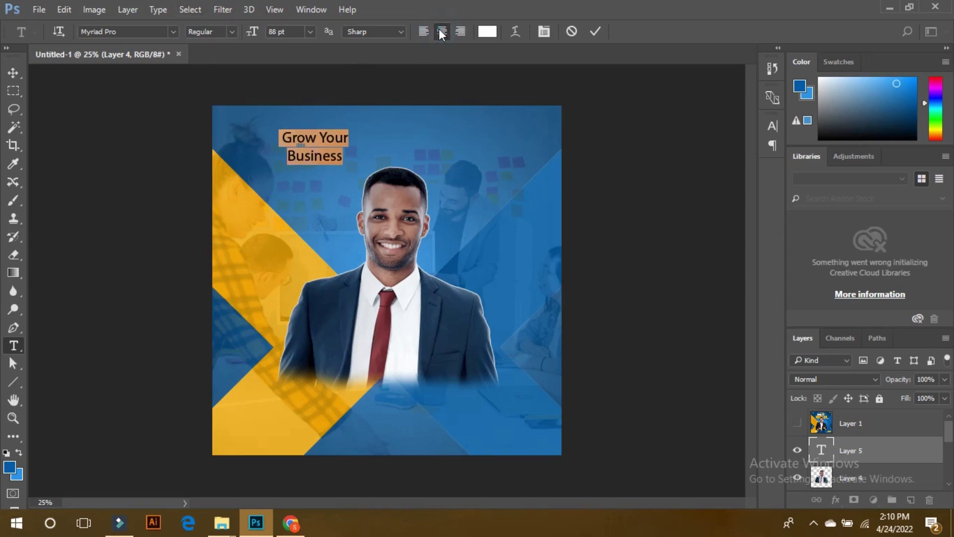
click(173, 31)
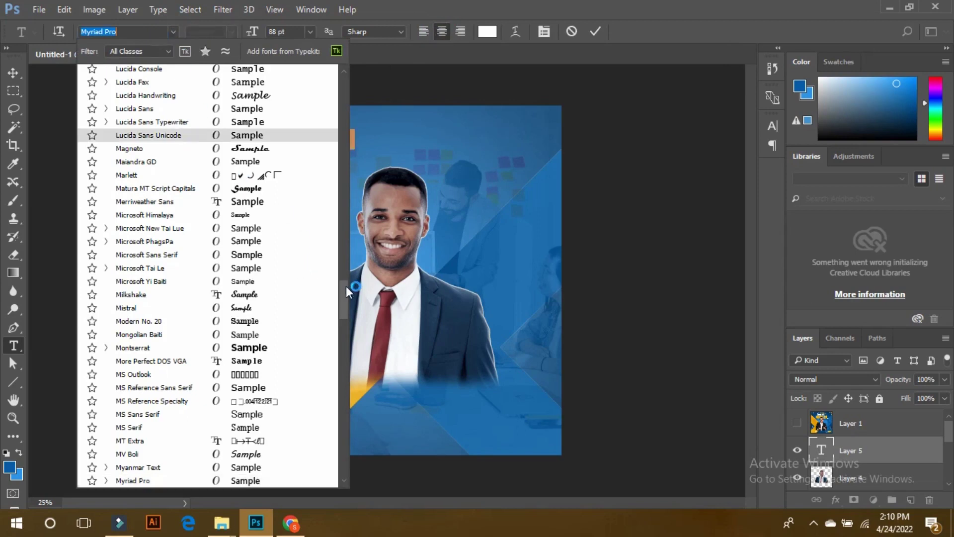
drag(346, 287, 341, 76)
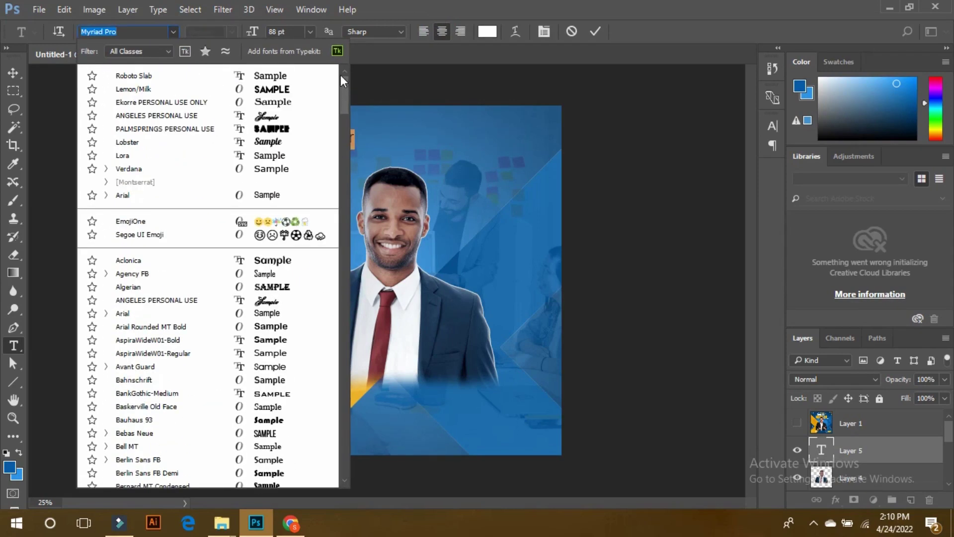
click(139, 88)
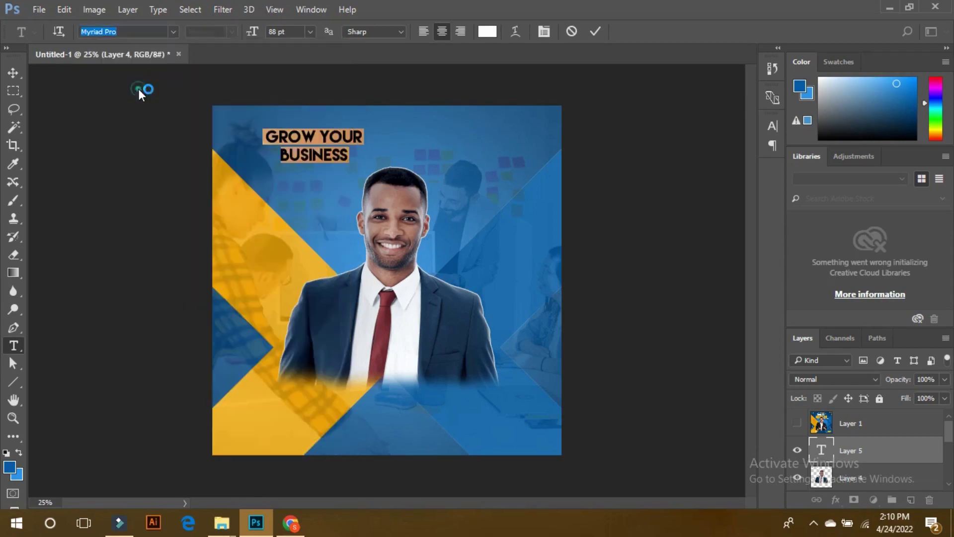
Move the headline over the man's head and place its layer below Layer 4, behind the man.
click(13, 72)
drag(339, 140, 424, 162)
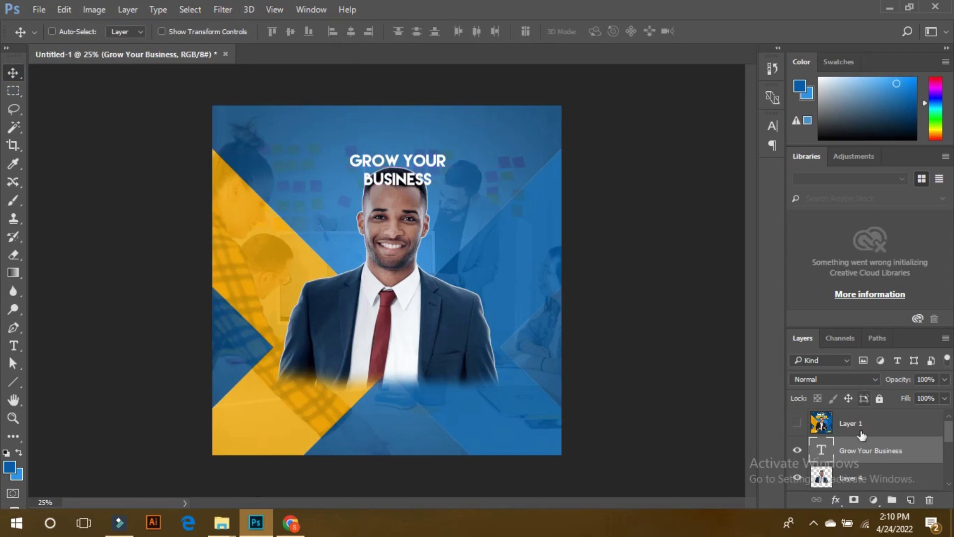
drag(859, 452, 858, 485)
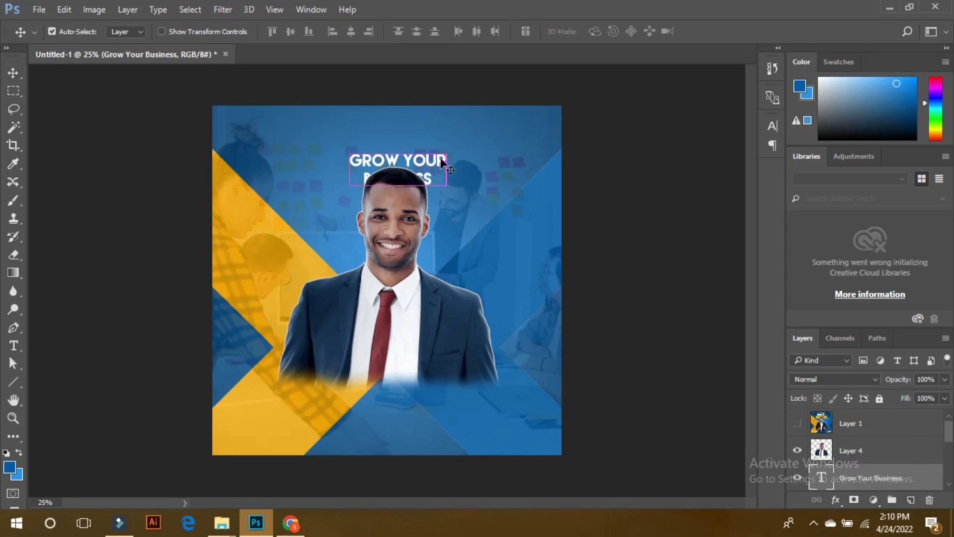
Scale the headline to about 227% and move it up slightly towards the canvas's upper edge.
key(ctrl+t)
drag(450, 152, 517, 131)
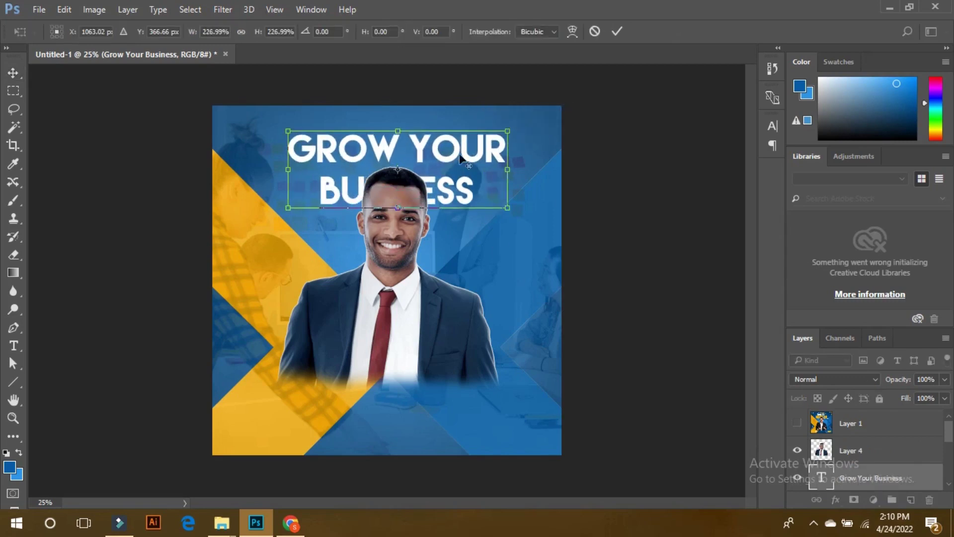
drag(456, 155, 455, 144)
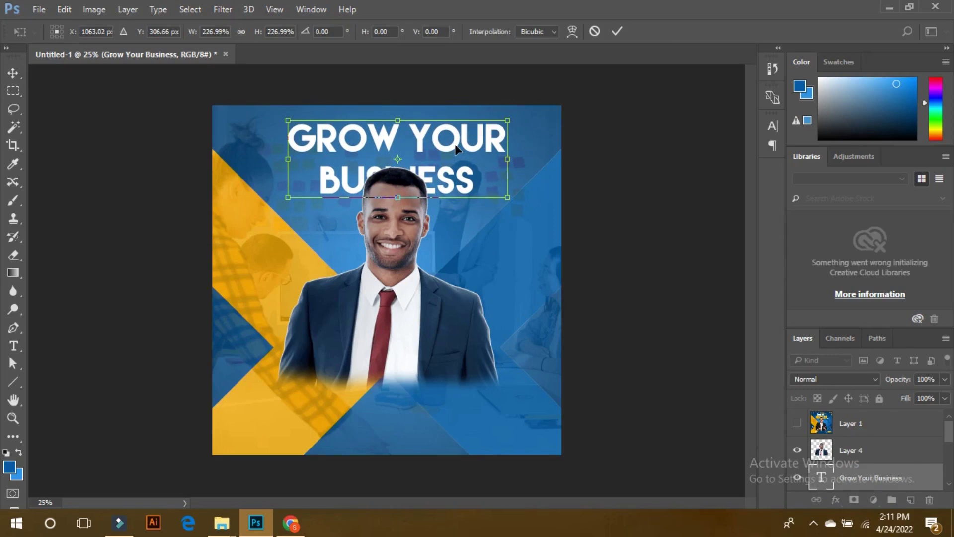
key(Return)
Recolour the word "Business" in the headline to bright yellow ffea00.
key(t)
double_click(446, 183)
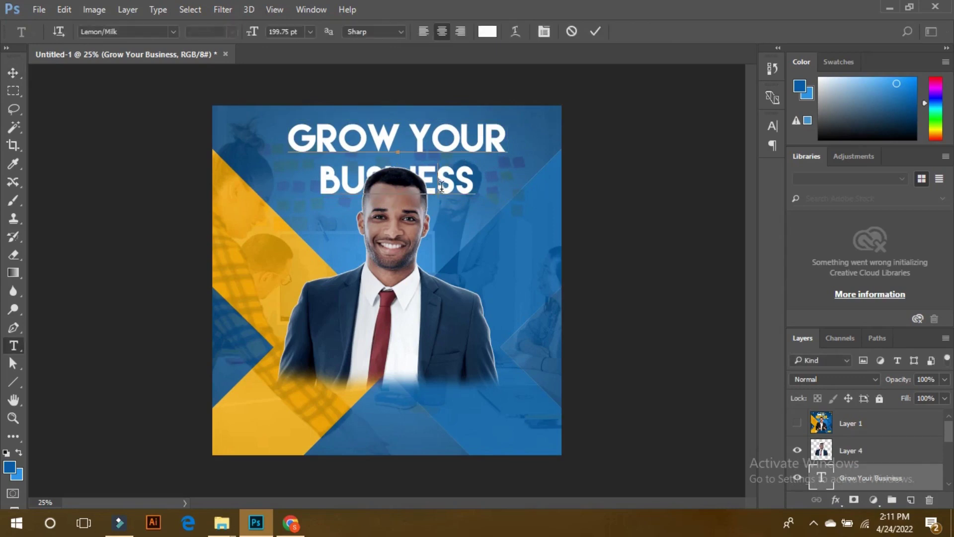
click(488, 31)
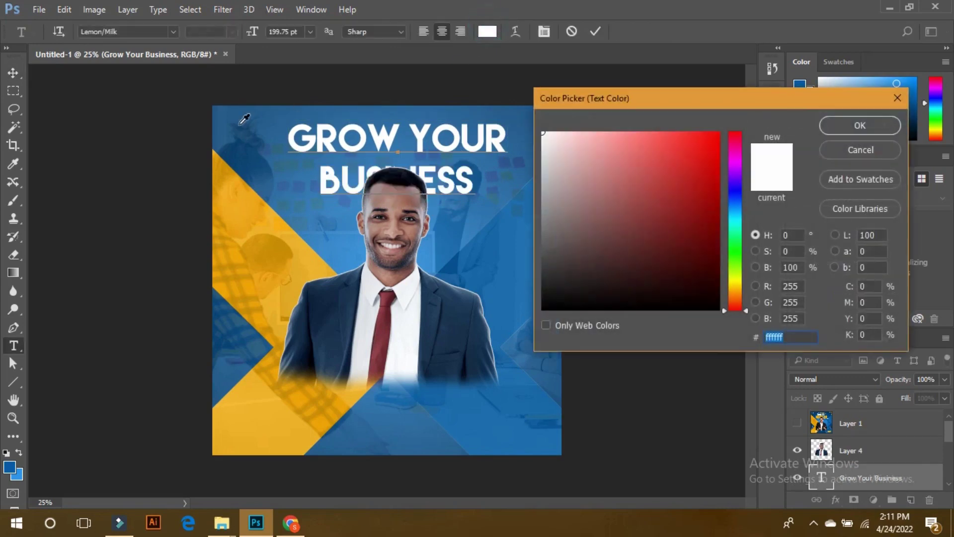
click(219, 162)
click(246, 211)
drag(698, 148, 714, 132)
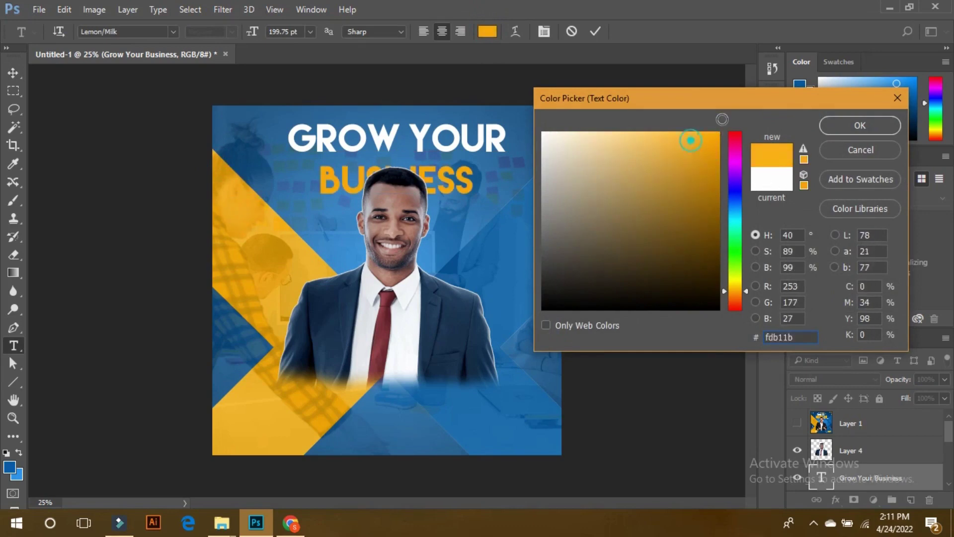
click(735, 287)
drag(735, 289, 735, 283)
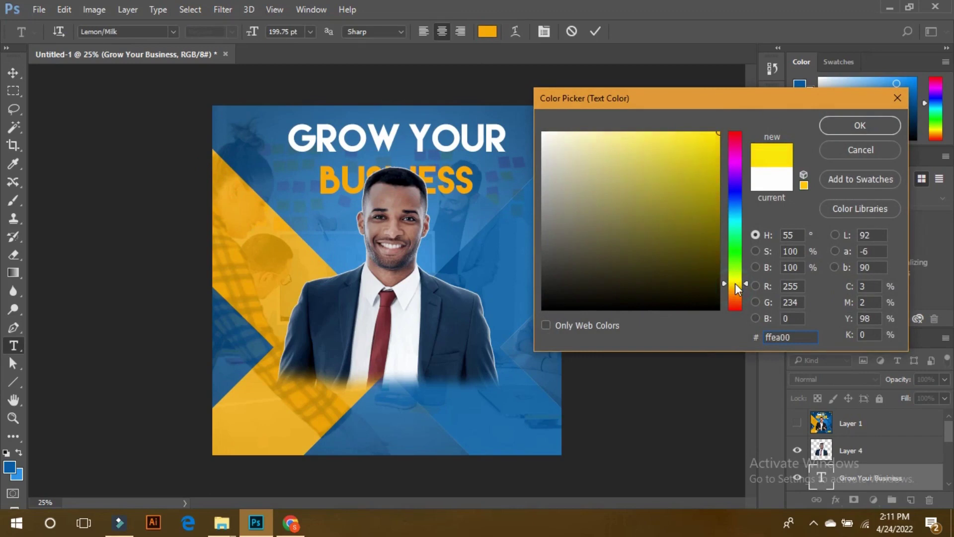
click(844, 132)
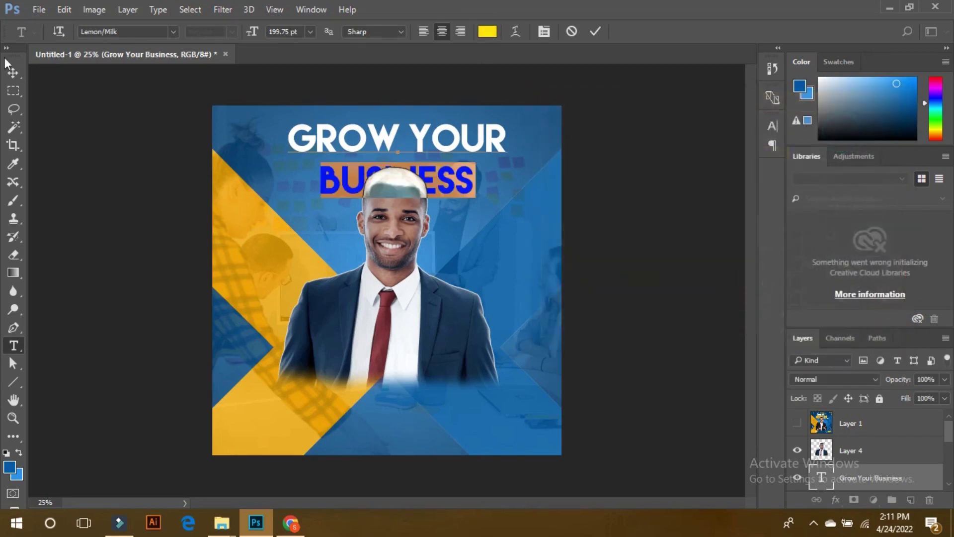
Set the leading of the word "Business" to 187 pt to tighten the gap between the headline's two lines.
click(772, 126)
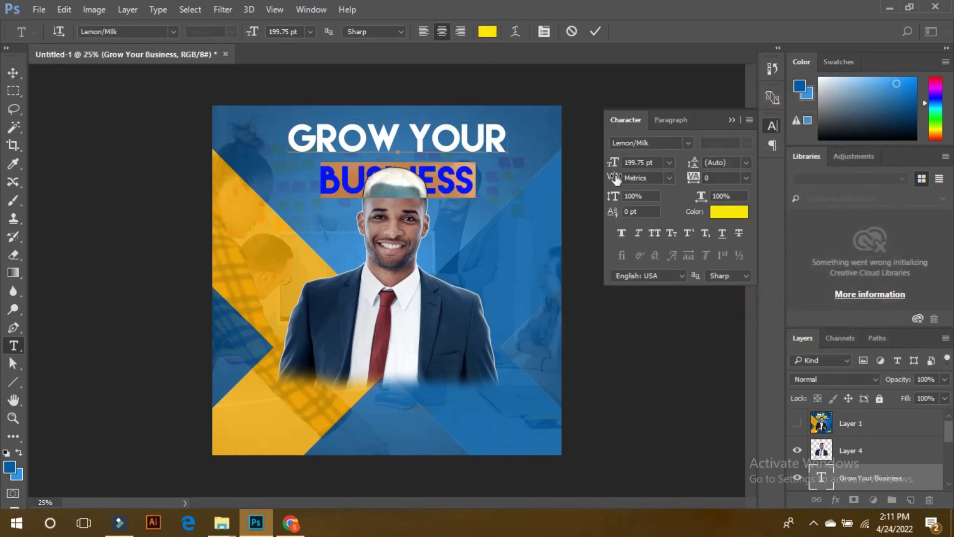
click(719, 164)
text(15)
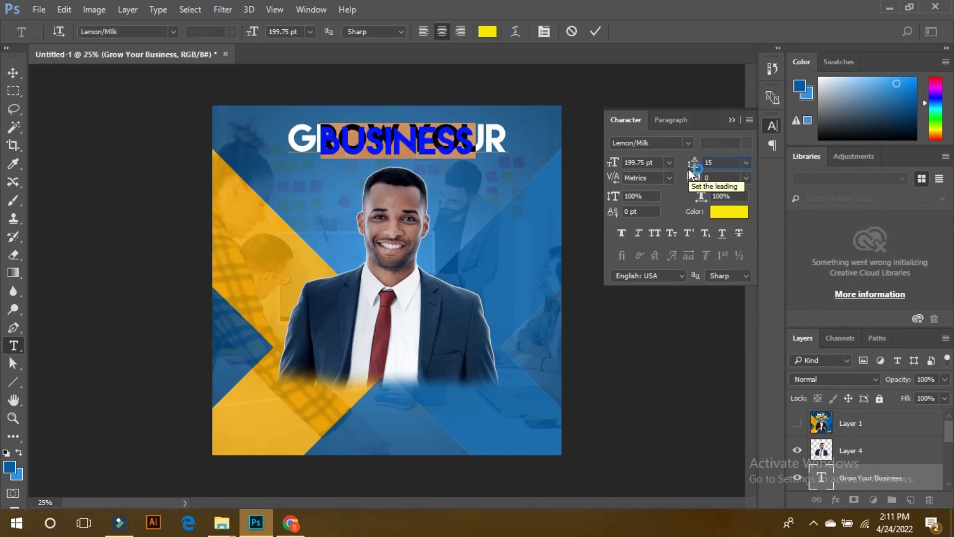
text(0)
drag(692, 169, 708, 171)
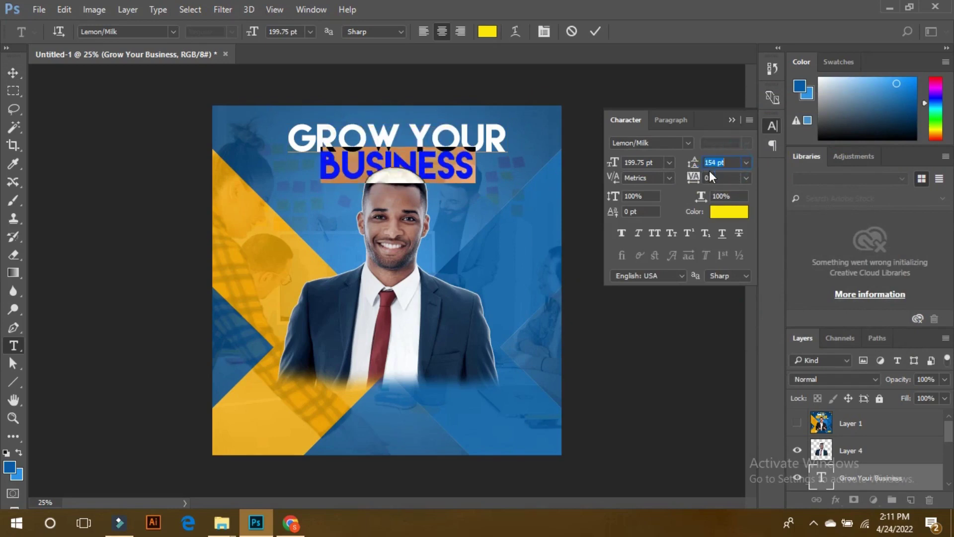
key(Up)
key(Up)
key(Up)
key(Up)
key(Up)
key(Up)
key(Up)
key(Up)
key(Up)
key(Up)
key(Up)
key(Up)
key(Up)
key(Up)
key(Up)
key(Up)
key(Up)
key(Up)
key(Up)
key(Up)
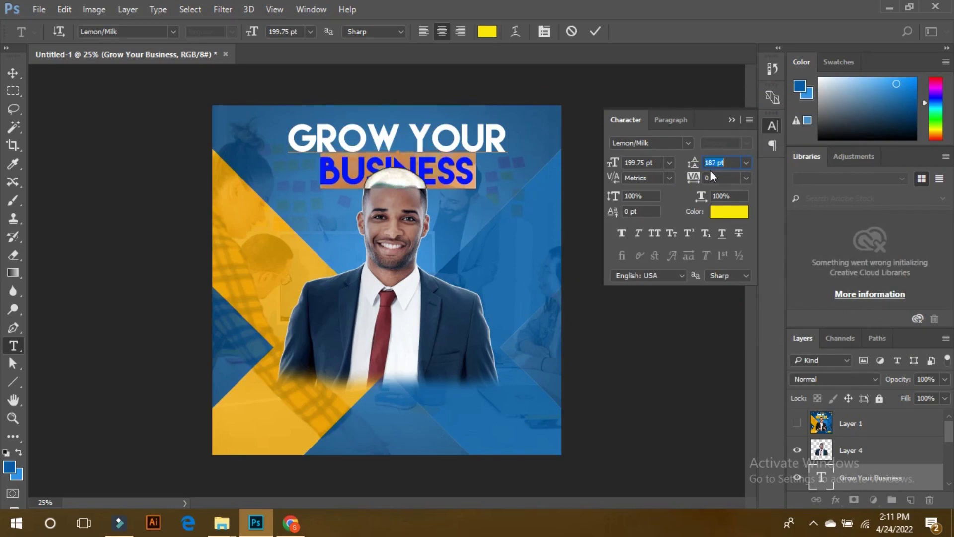
Set the leading of the word "Business" to 193 pt and nudge the whole headline up slightly.
key(Up)
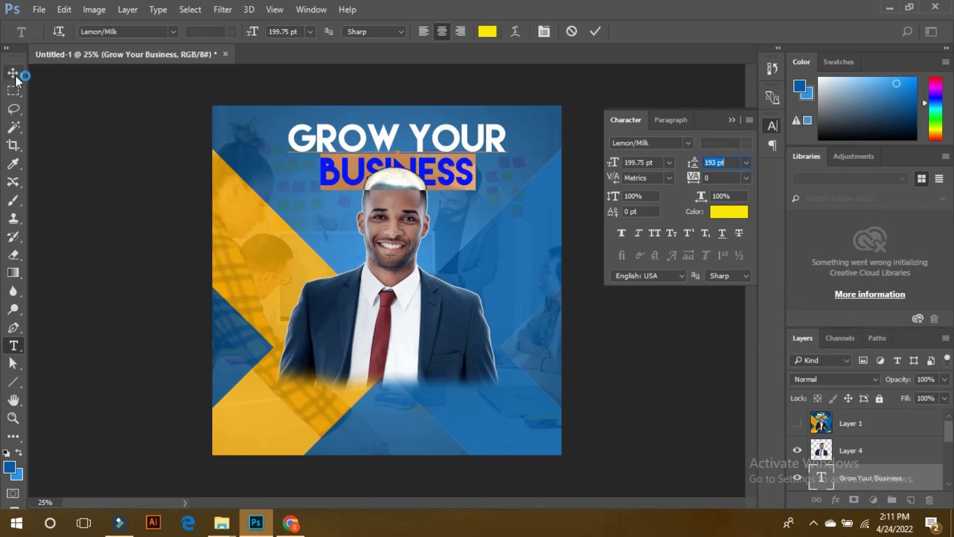
click(13, 73)
key(shift+Up)
key(shift+Up)
key(shift+Up)
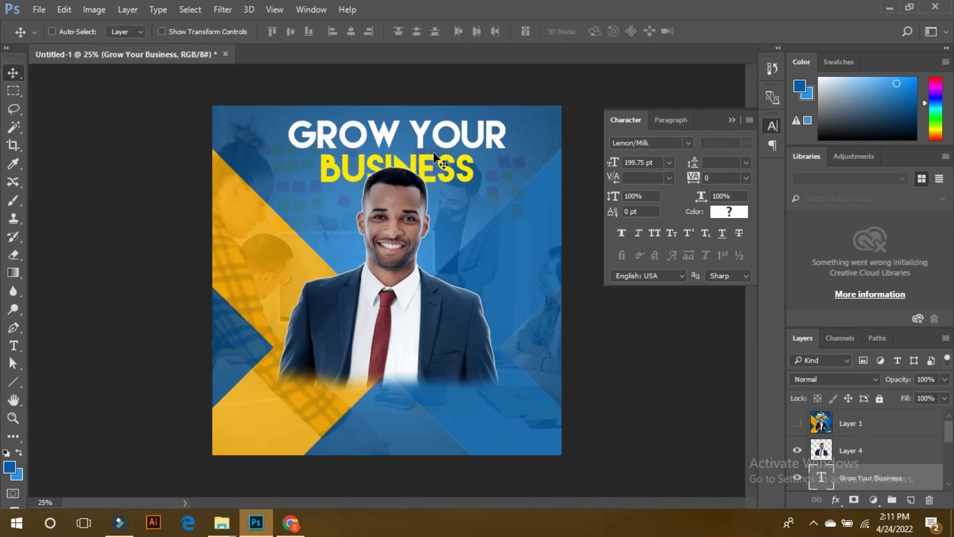
Check the headline against the reference design in Layer 1 and shift it slightly to the left.
click(797, 422)
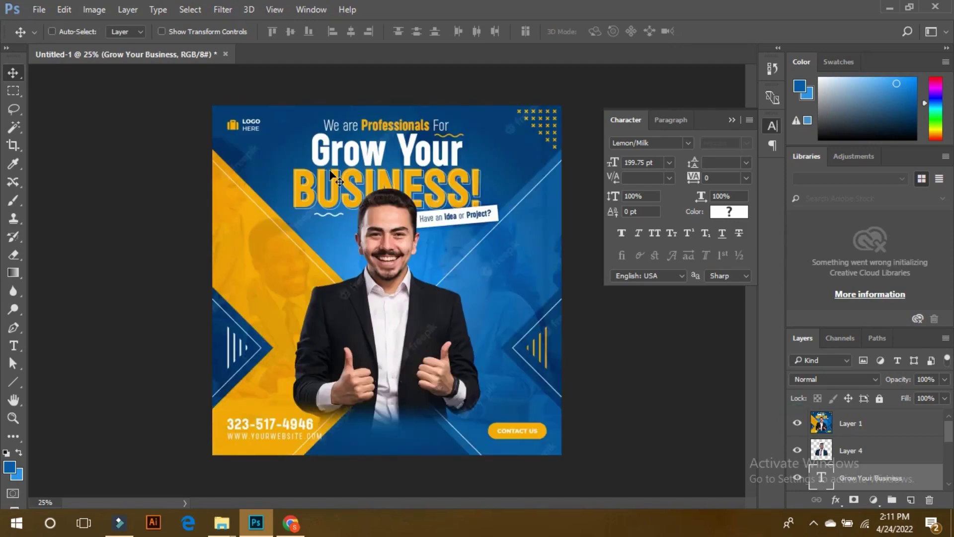
click(798, 428)
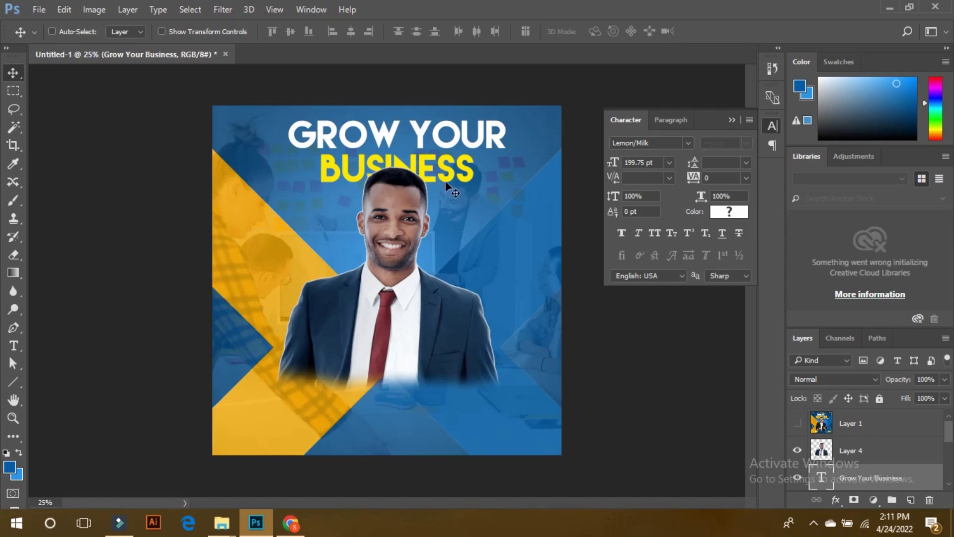
drag(440, 164, 435, 164)
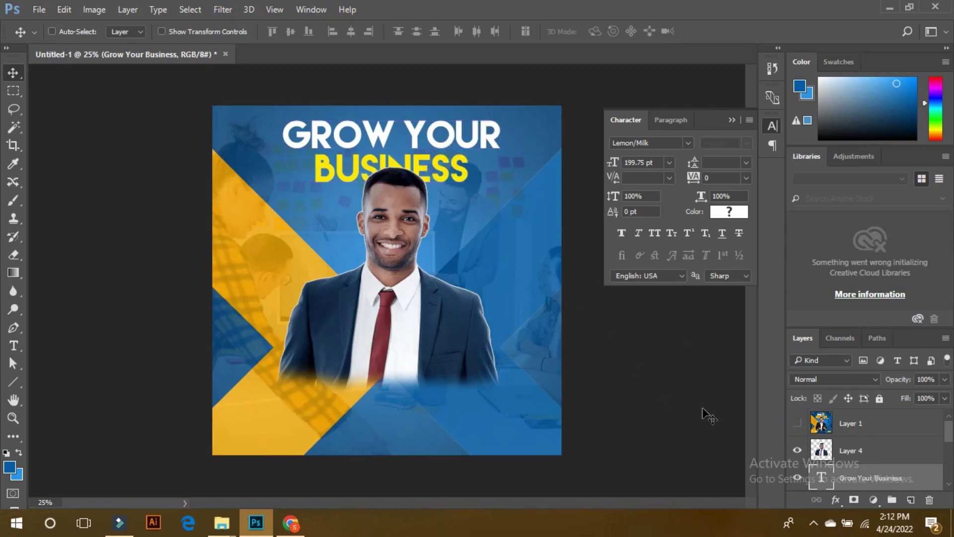
Compare the composition with the reference design in Layer 1 and make Layer 4 the active layer.
click(795, 425)
click(794, 425)
click(794, 425)
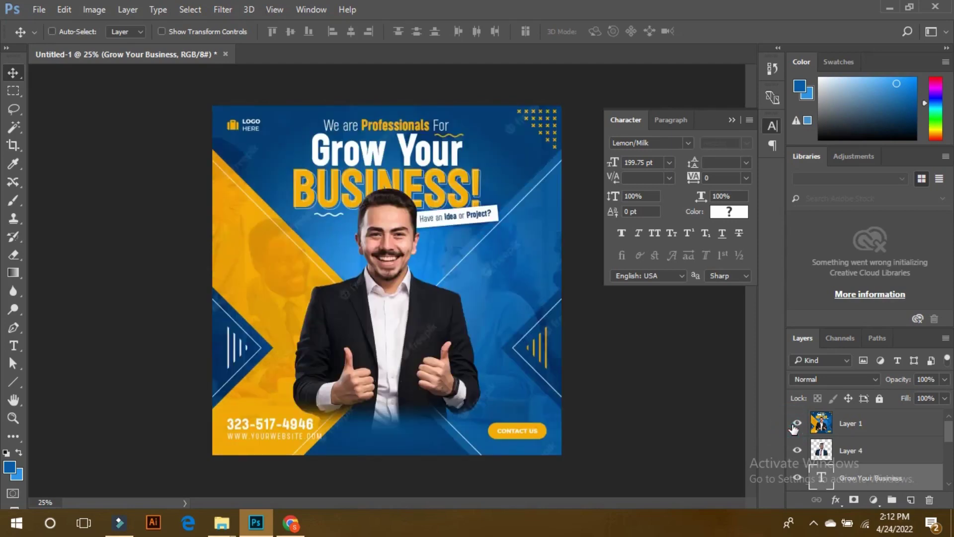
click(796, 424)
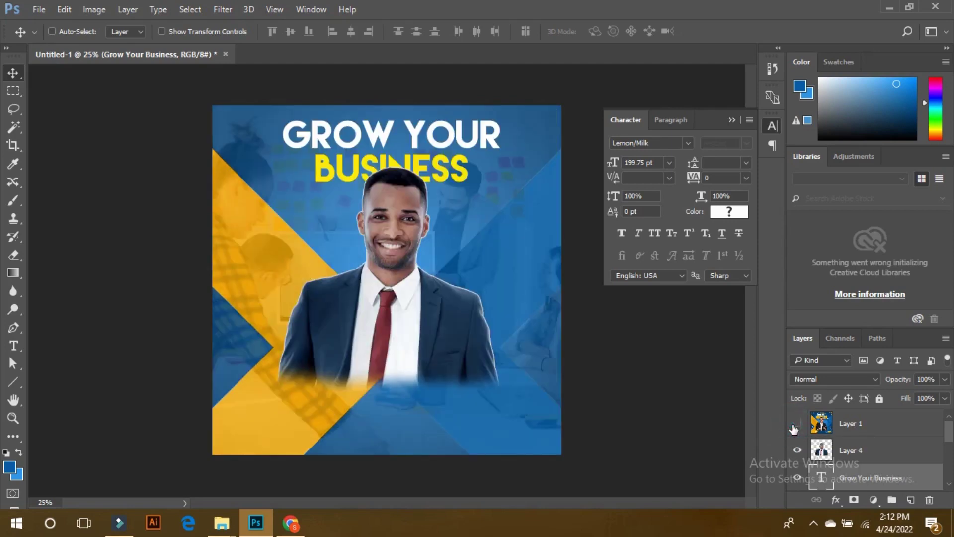
click(853, 454)
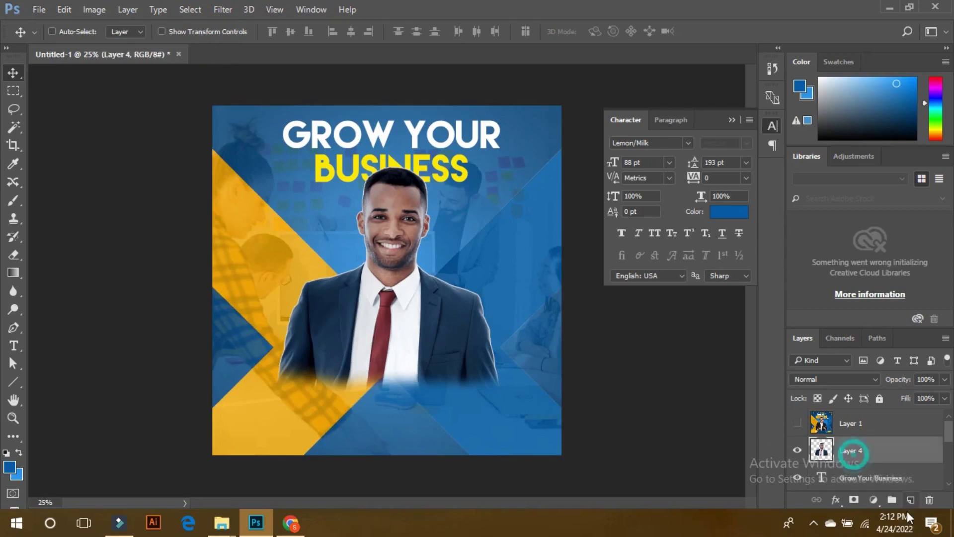
click(796, 425)
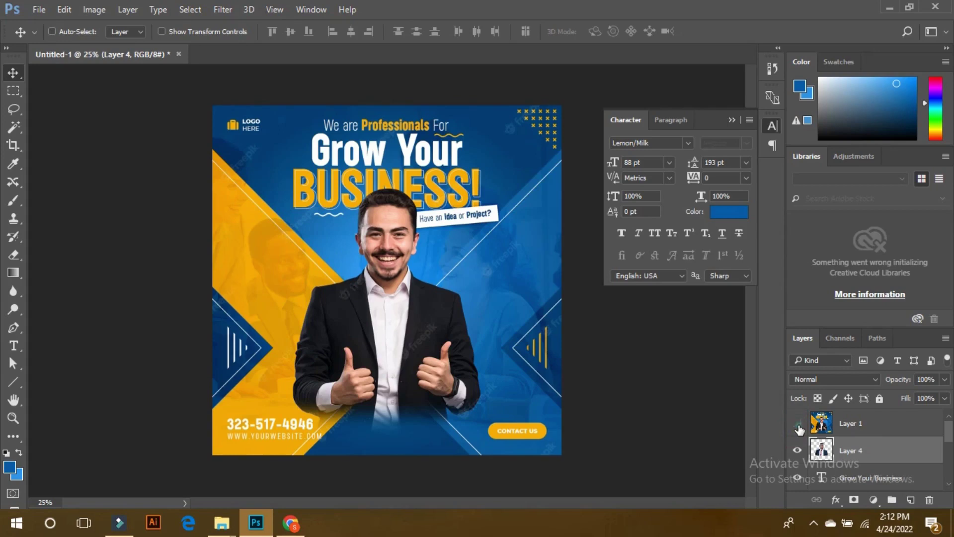
click(797, 426)
click(797, 424)
click(797, 423)
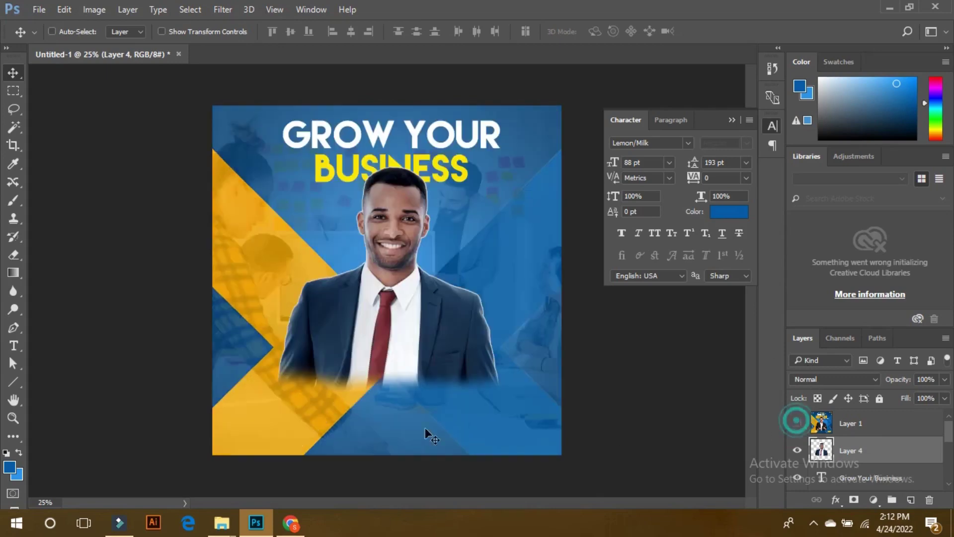
Switch to Chrome and search Google Images for "logo png".
click(291, 522)
triple_click(292, 64)
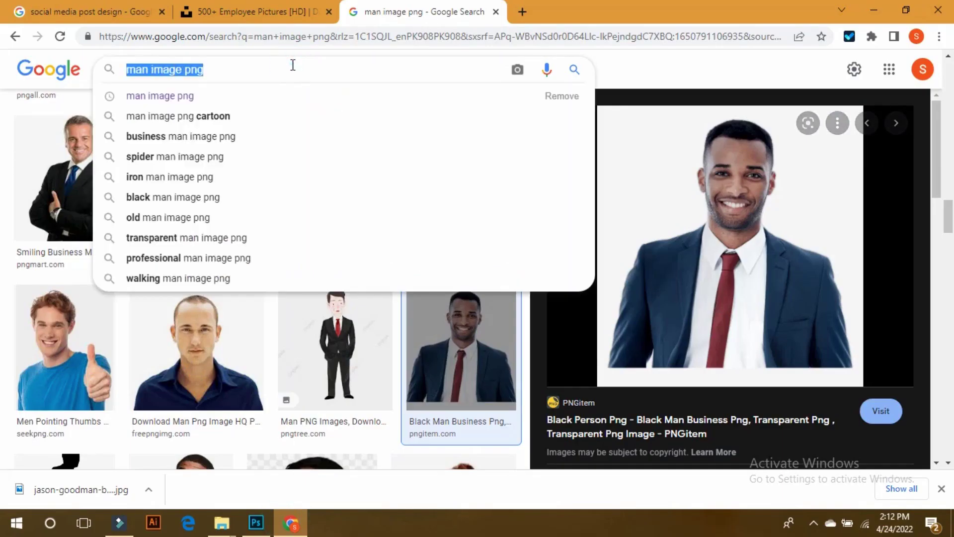
text(logo)
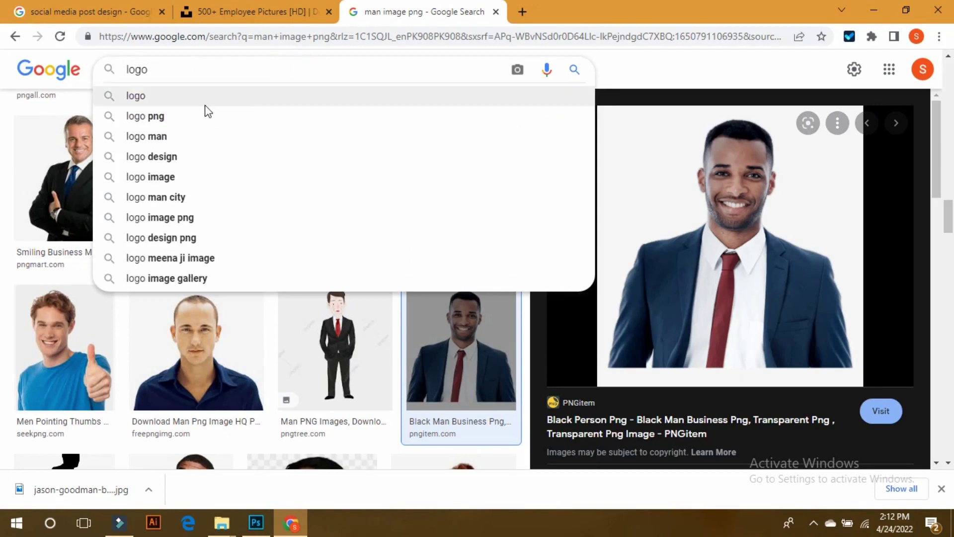
click(200, 116)
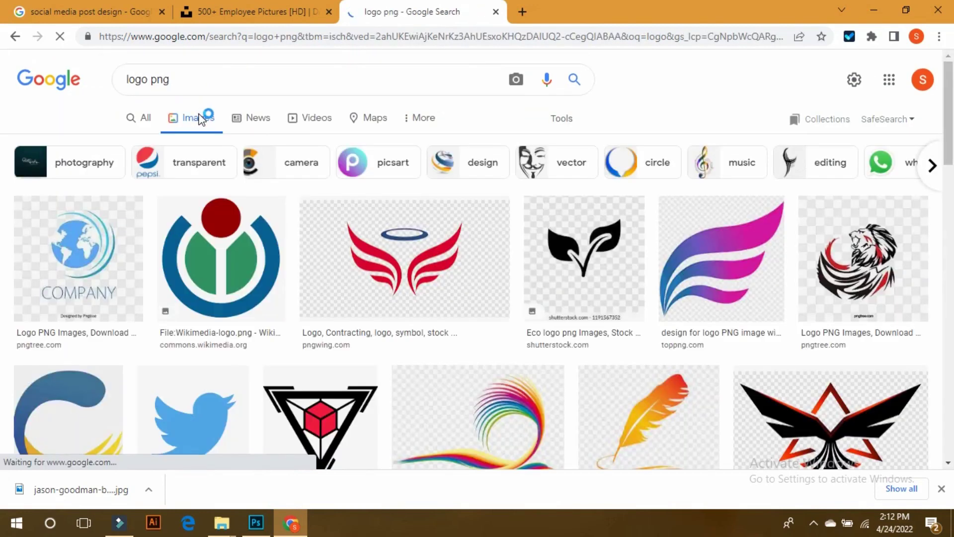
Browse the logo images and copy the transparent Twitter bird logo from StickPNG.
scroll(252, 199, down, 5)
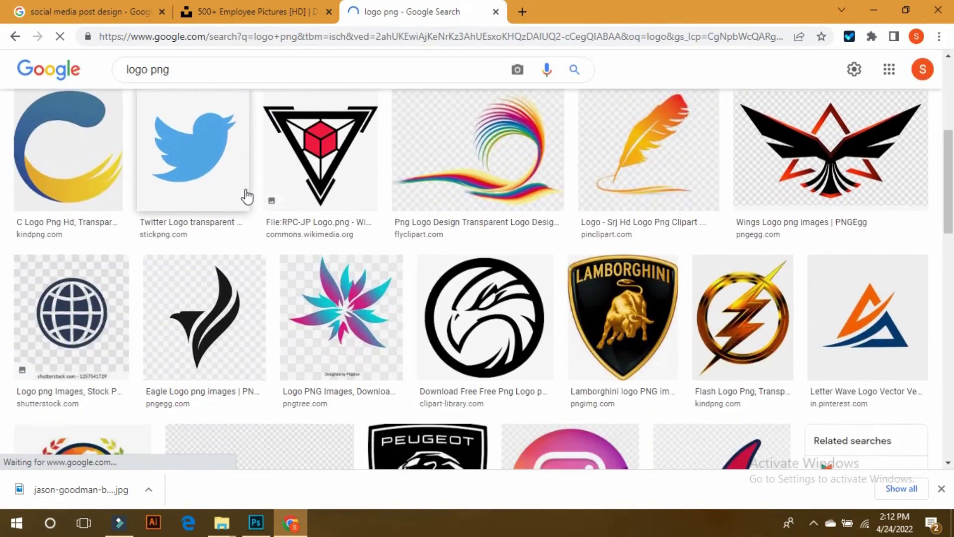
scroll(247, 197, down, 8)
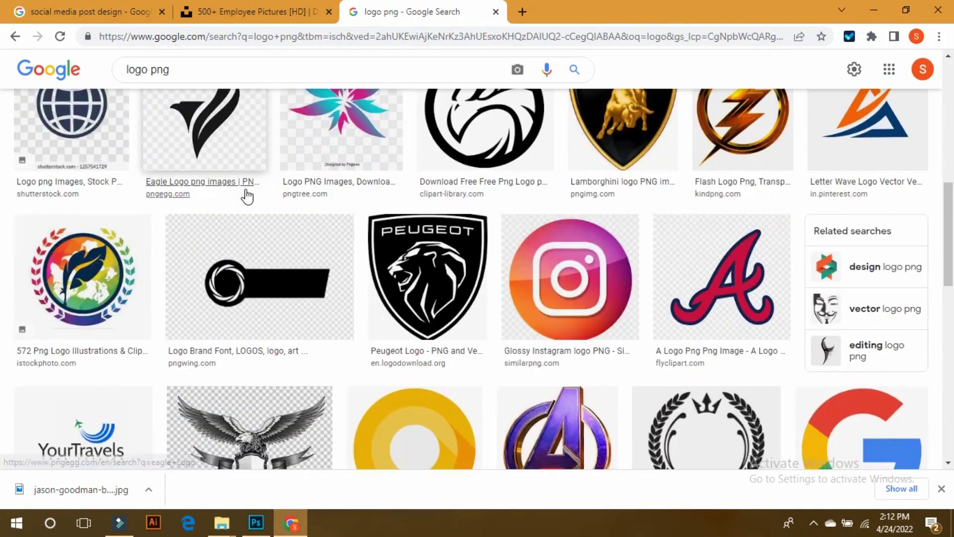
scroll(246, 197, up, 4)
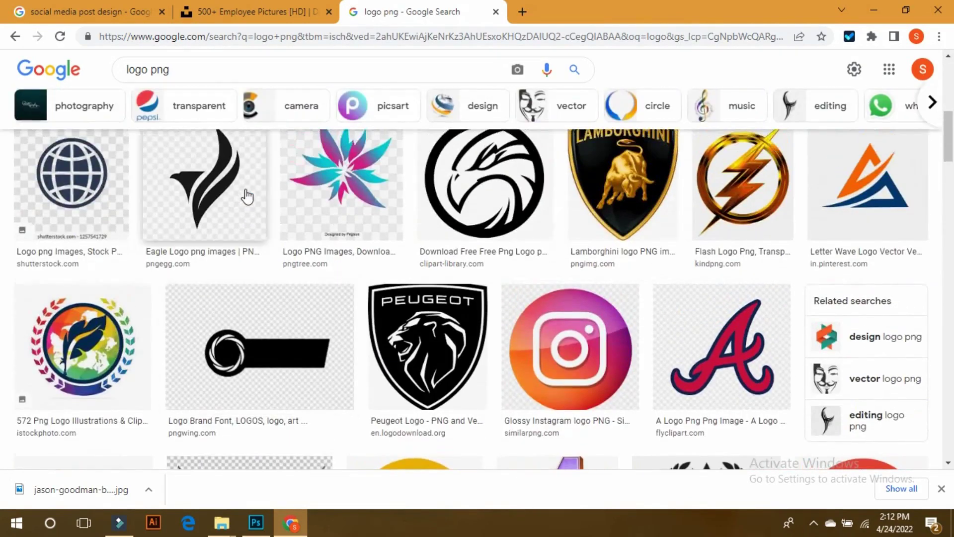
scroll(242, 194, up, 9)
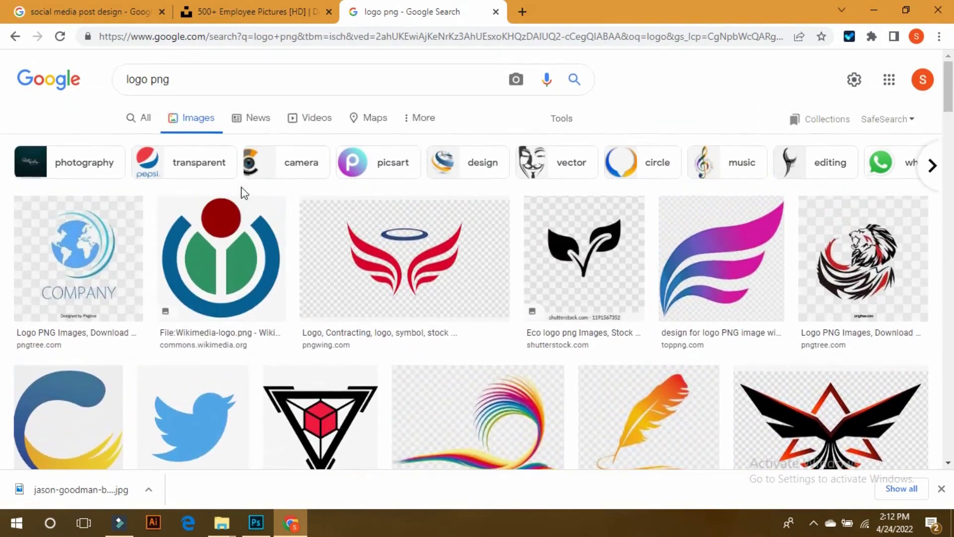
scroll(169, 276, down, 3)
click(169, 276)
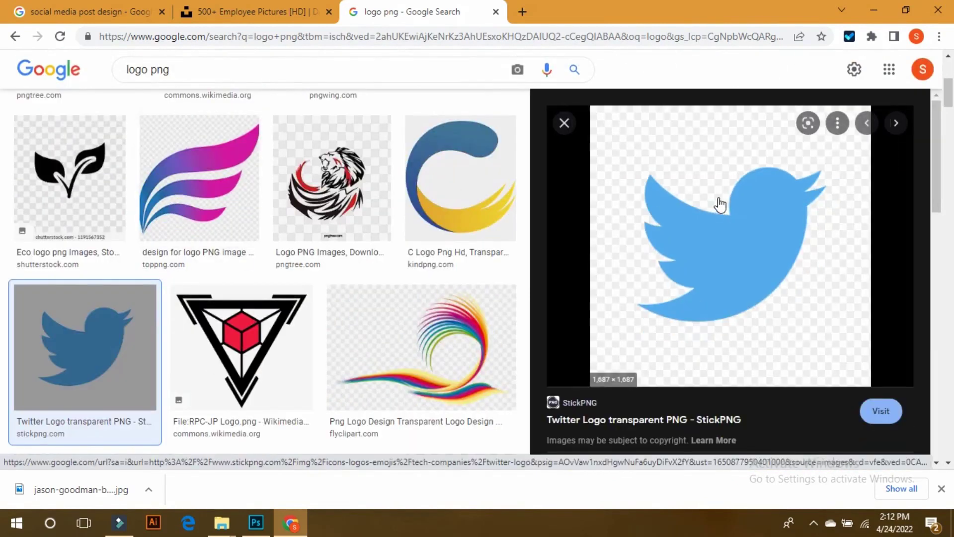
right_click(719, 199)
click(758, 362)
Switch to Photoshop, paste the Twitter logo above Layer 4 and remove its black background with the Magic Wand.
click(250, 525)
key(ctrl+v)
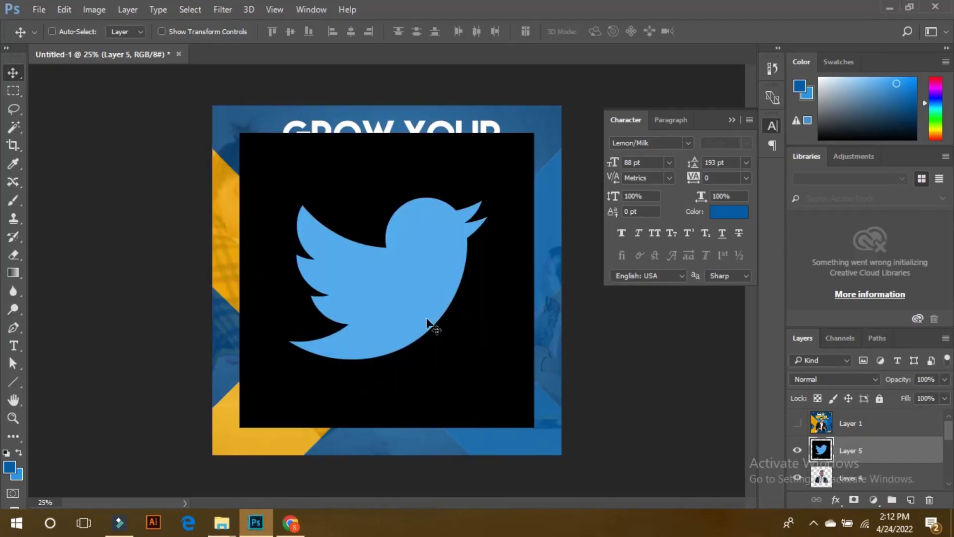
key(w)
click(458, 339)
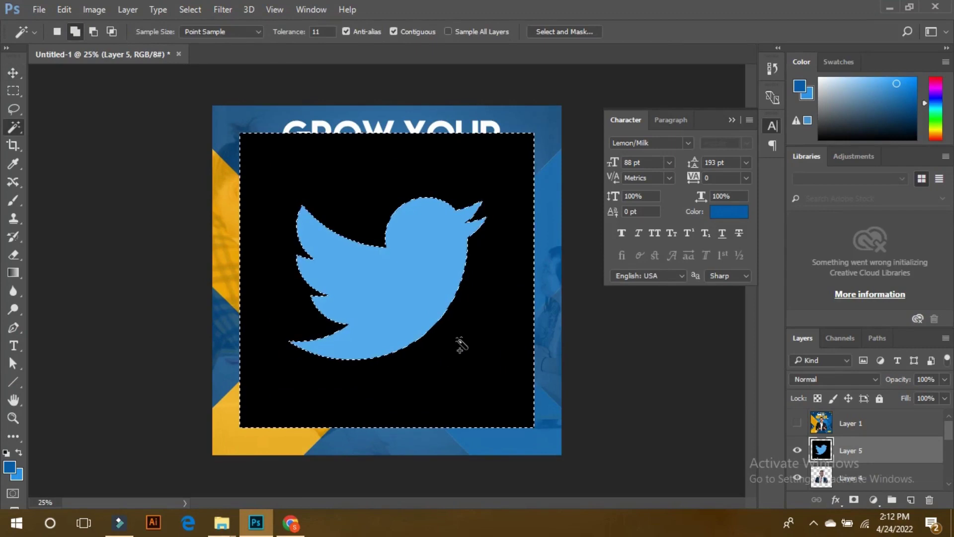
key(Delete)
key(ctrl+d)
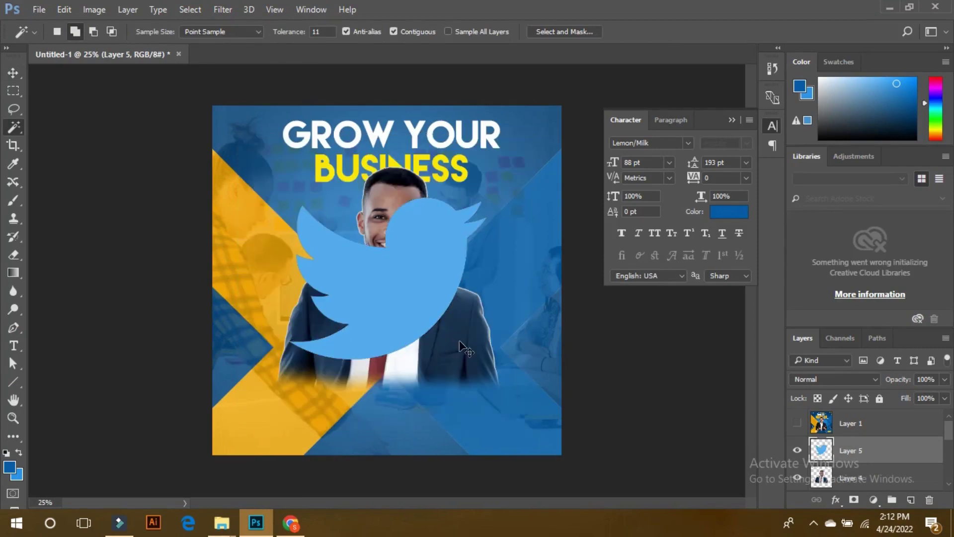
Scale the Twitter logo to about 15% and place it in the canvas's upper-left corner beside the headline.
key(ctrl+t)
drag(479, 198, 255, 119)
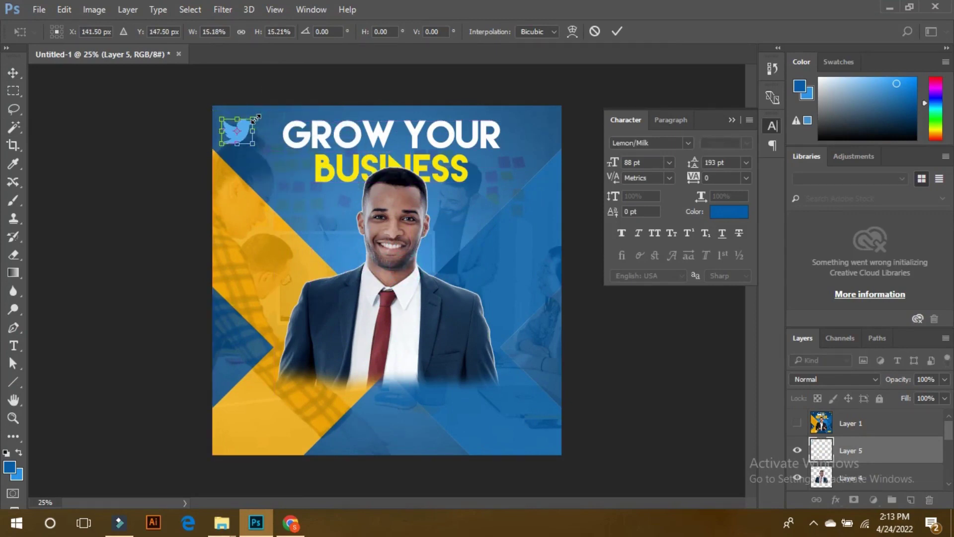
key(Return)
key(w)
click(14, 73)
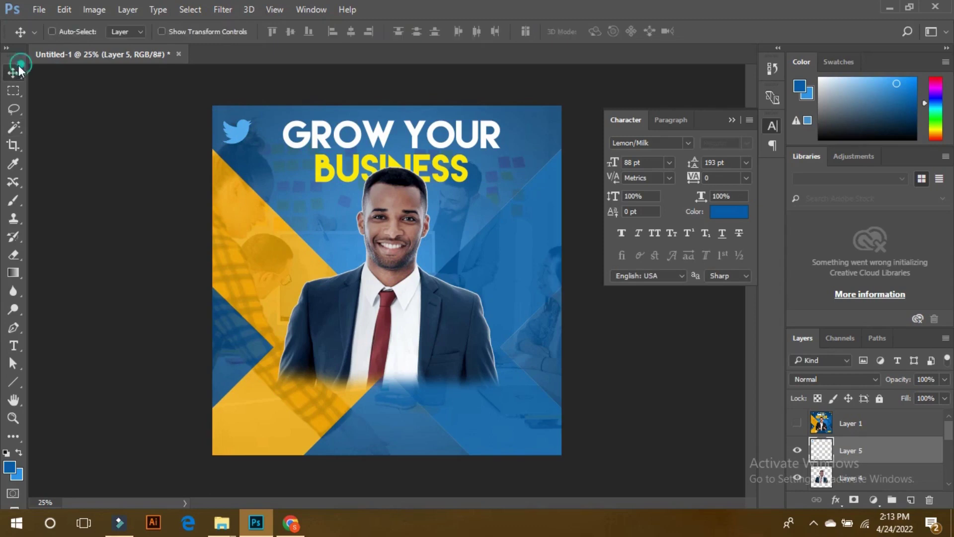
Set the foreground colour to white ffffff and recolour the Twitter logo with it.
click(10, 467)
text(ffffff)
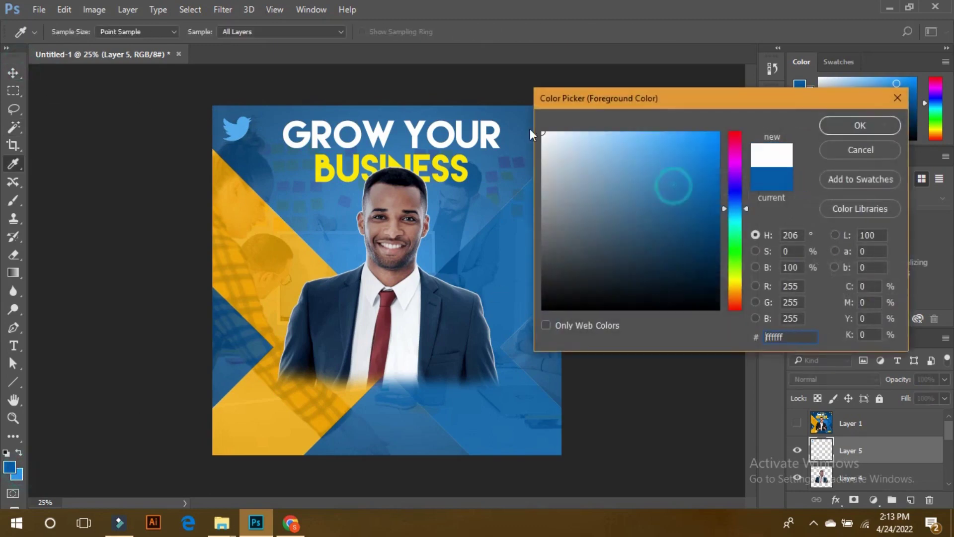
click(845, 126)
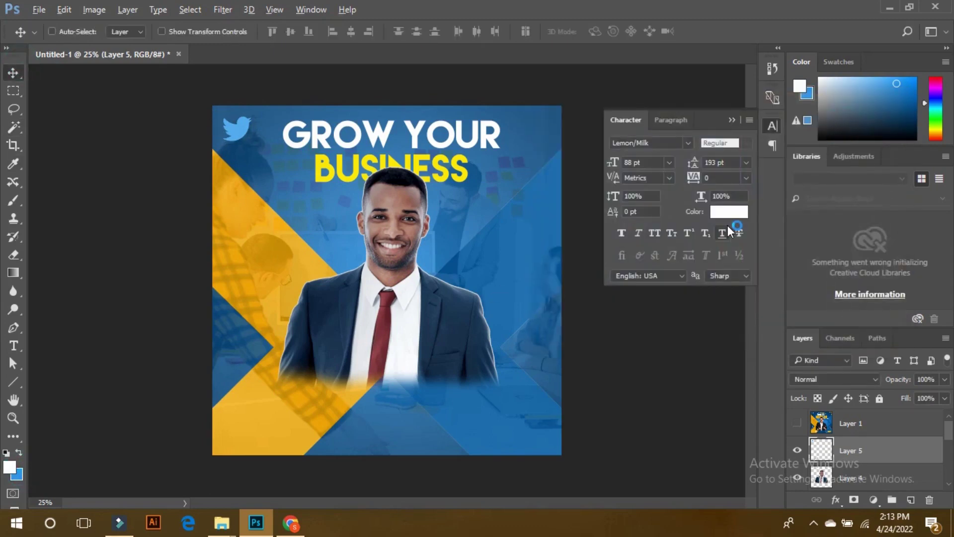
key(alt+BackSpace)
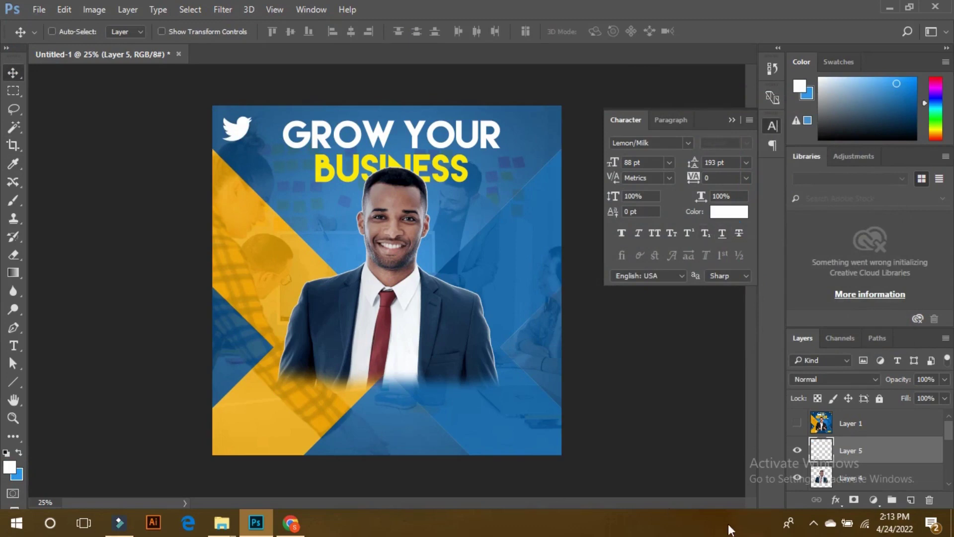
Check the contact button in the reference Layer 1, hide the reference again and add a new layer above Layer 4.
click(793, 423)
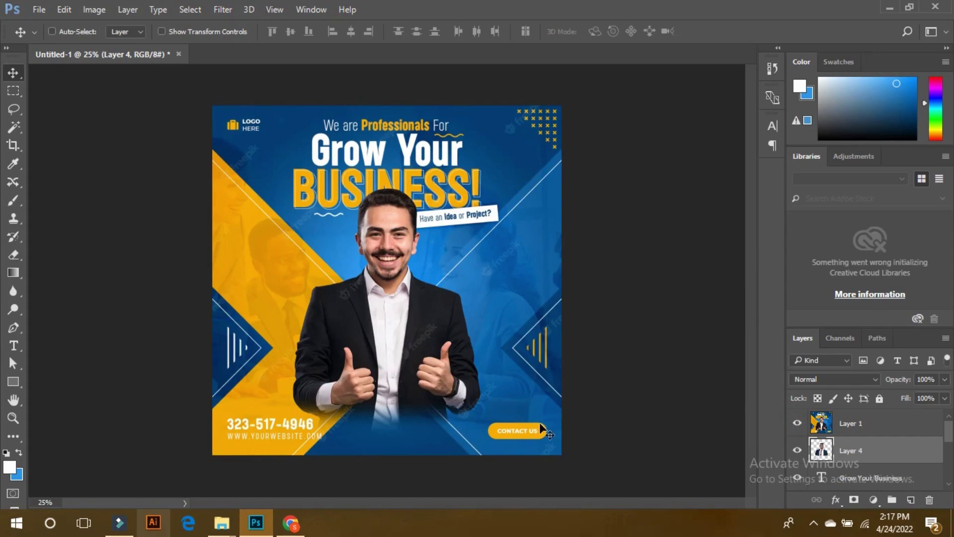
click(796, 422)
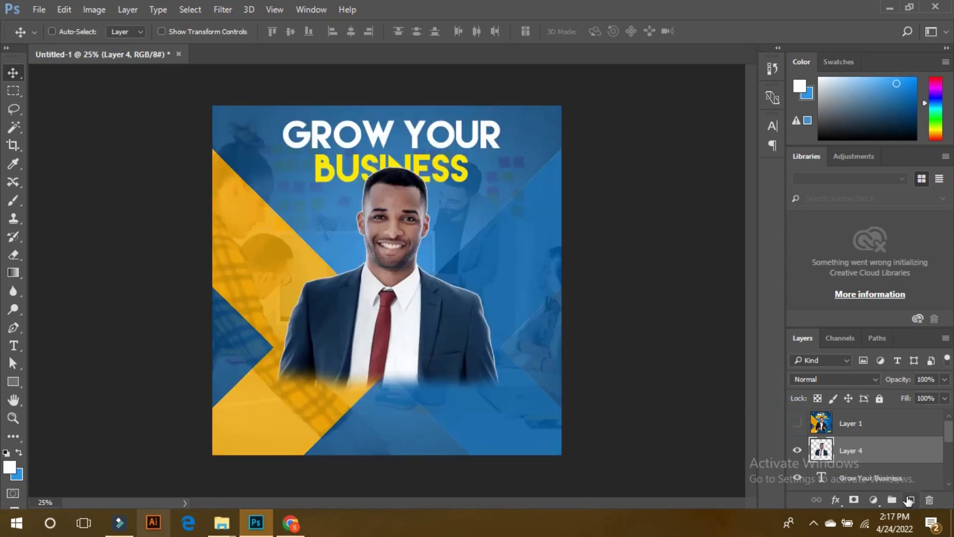
click(908, 500)
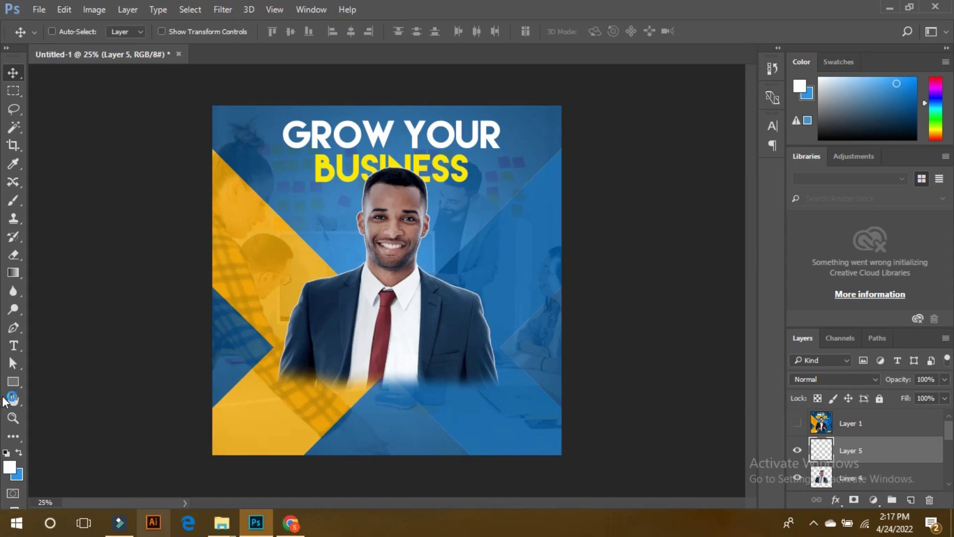
Draw a rounded rectangle about 432 × 176 px in the canvas's lower-right area, below the man's shoulder.
click(13, 383)
drag(13, 392, 56, 406)
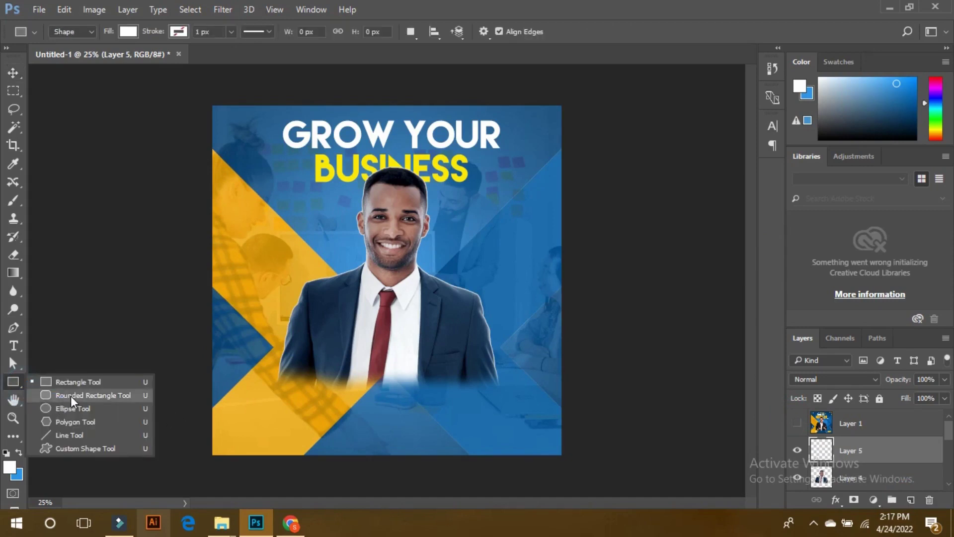
click(105, 400)
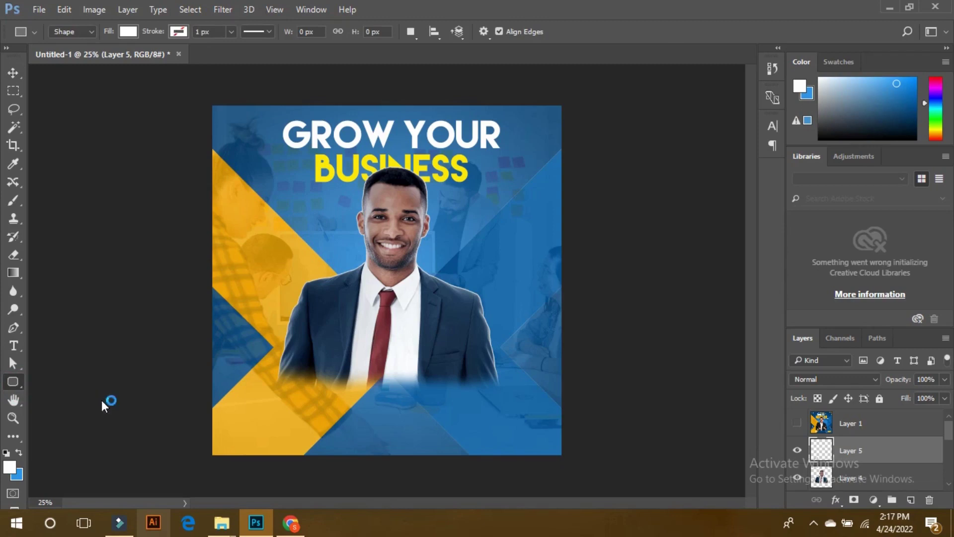
drag(490, 419, 514, 428)
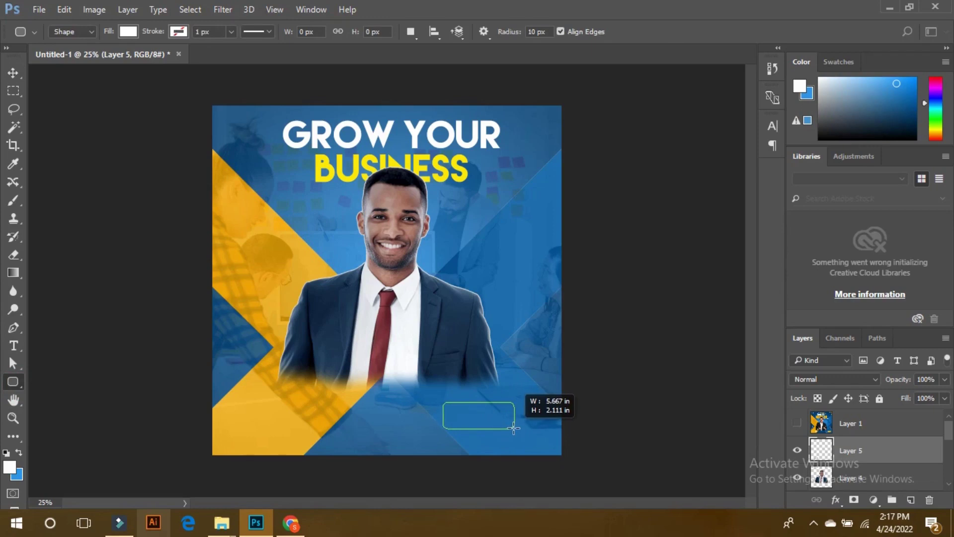
drag(514, 428, 517, 426)
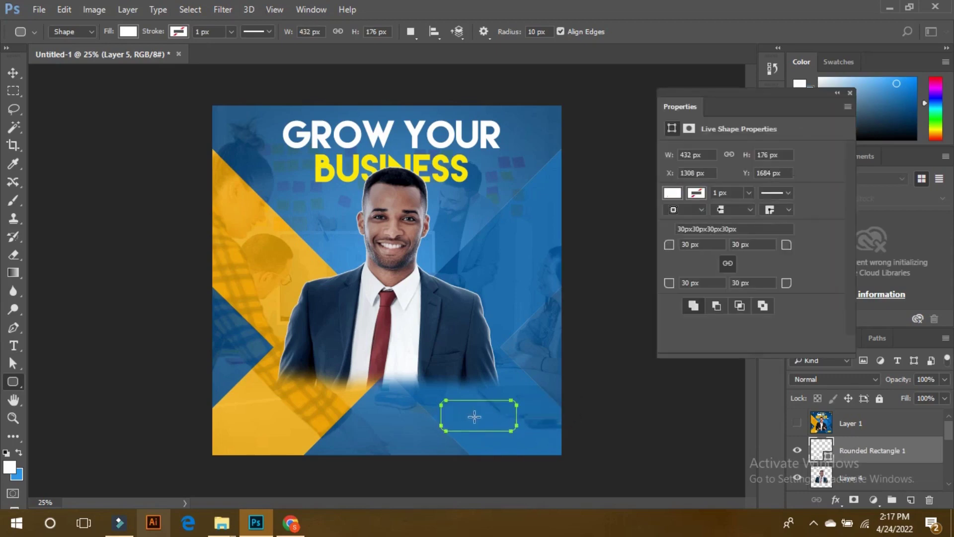
Change the rounded rectangle's fill to the recently used orange-yellow.
click(699, 194)
click(672, 194)
click(673, 193)
click(672, 192)
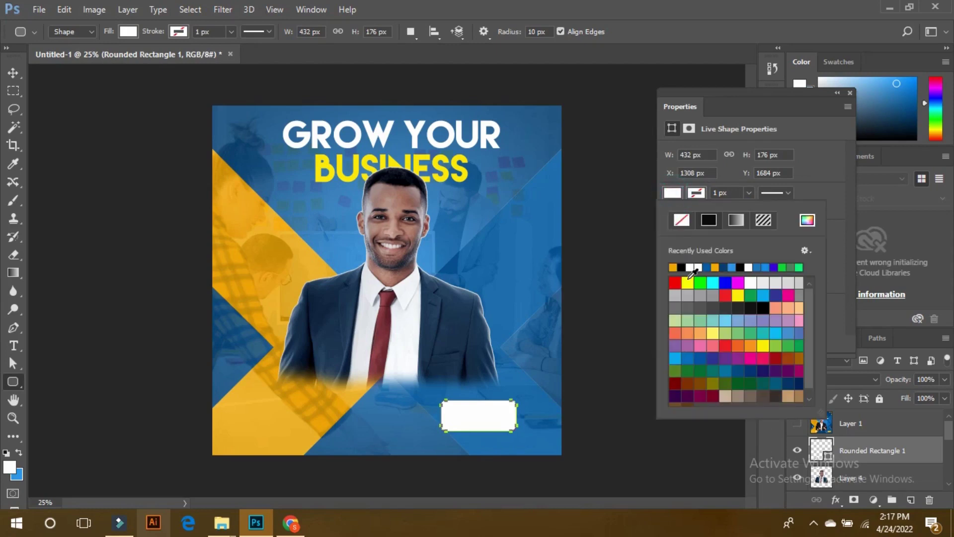
click(674, 267)
click(815, 195)
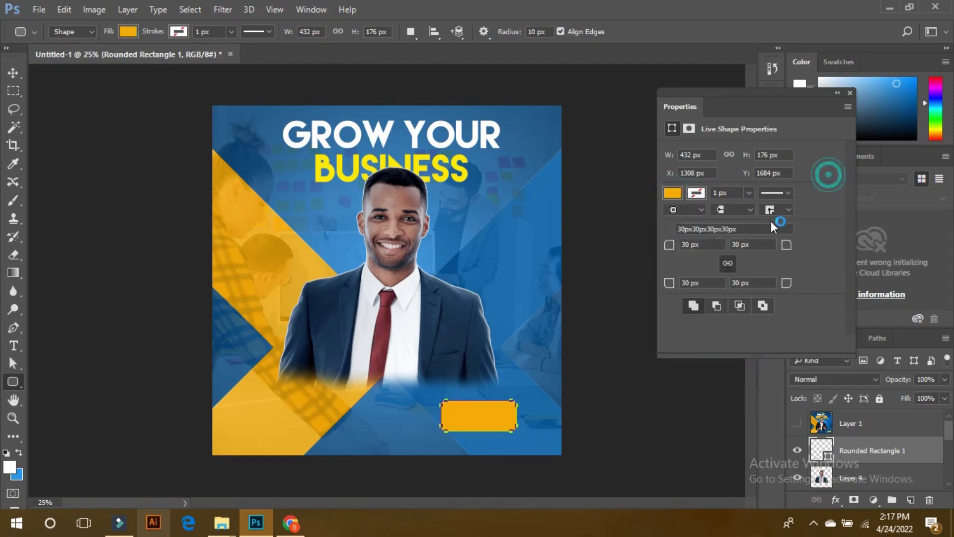
Set all four corner radii of the rounded rectangle to 50 px and move it closer to the canvas's lower-right corner.
click(720, 246)
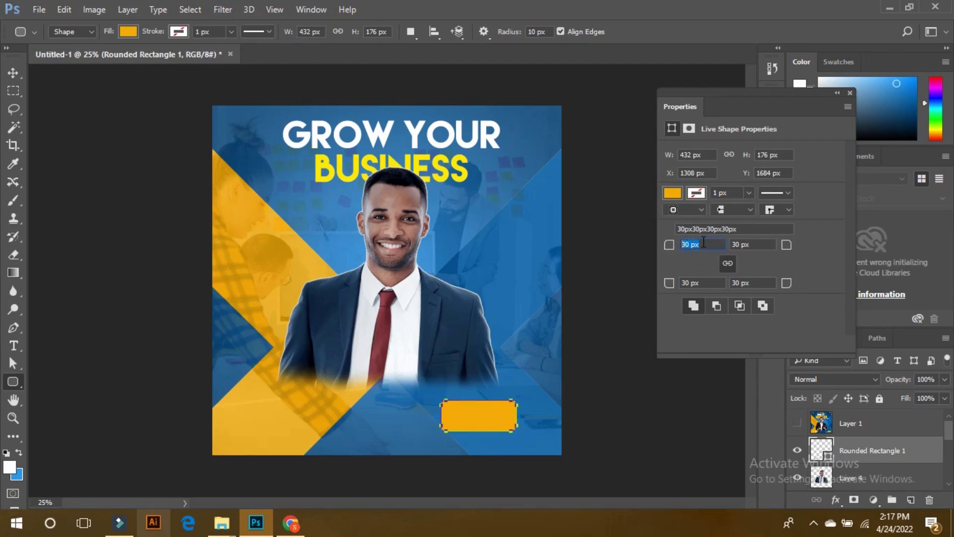
text(50)
click(761, 244)
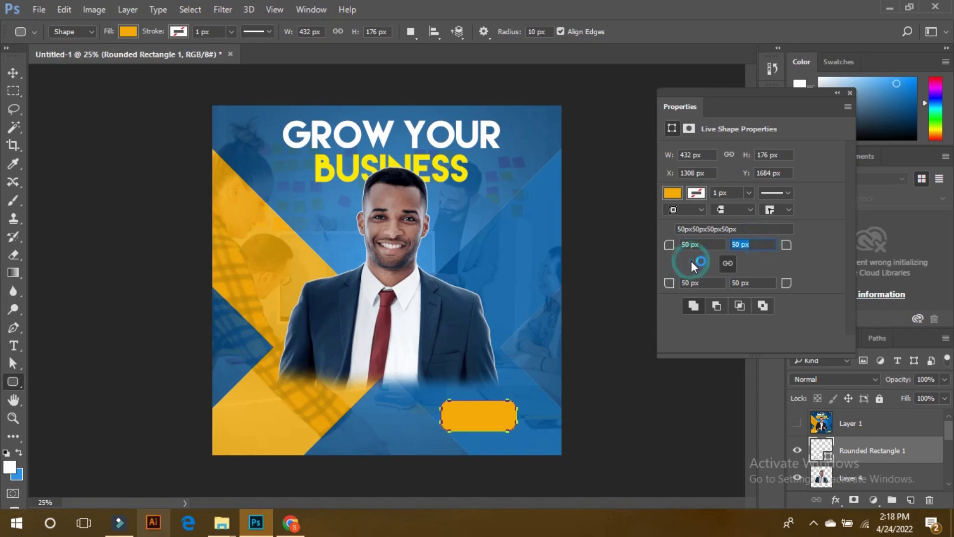
click(8, 75)
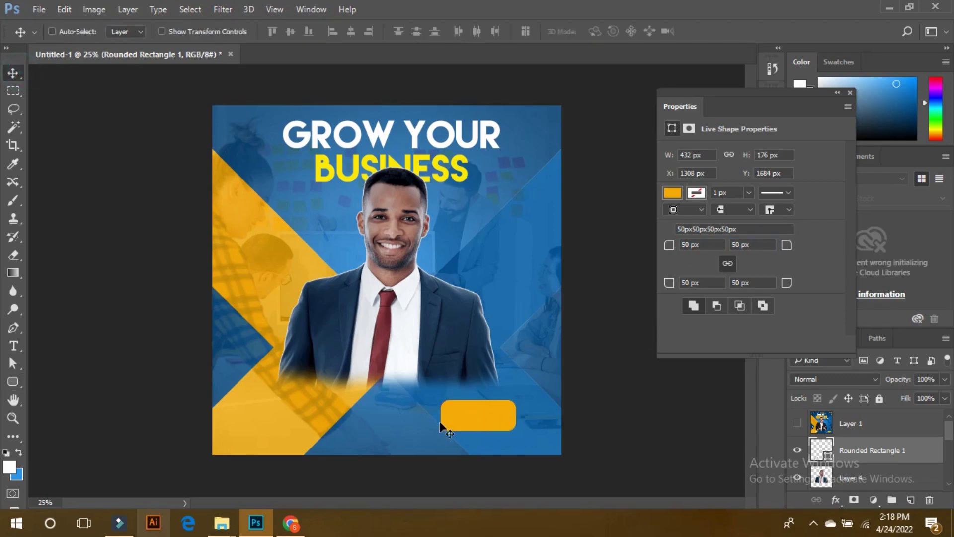
drag(471, 416, 498, 430)
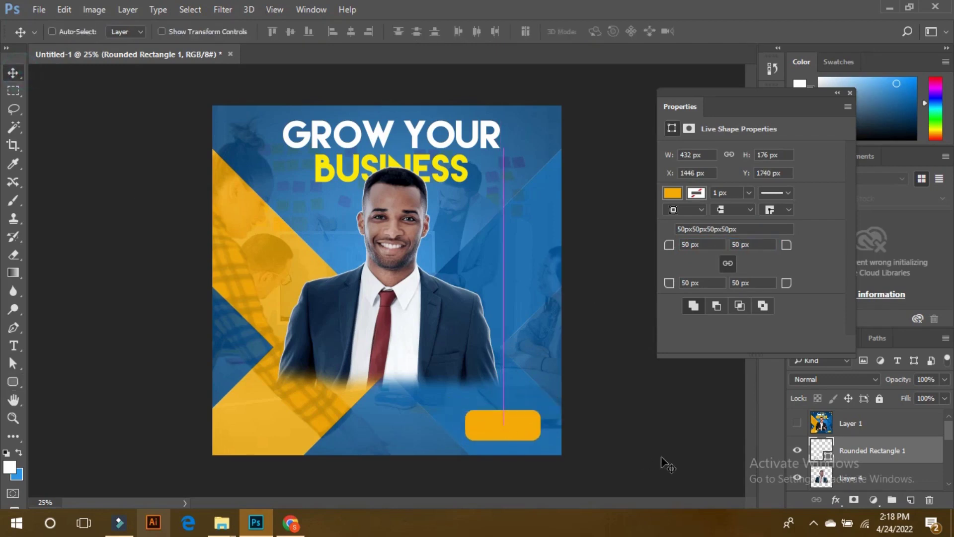
click(910, 501)
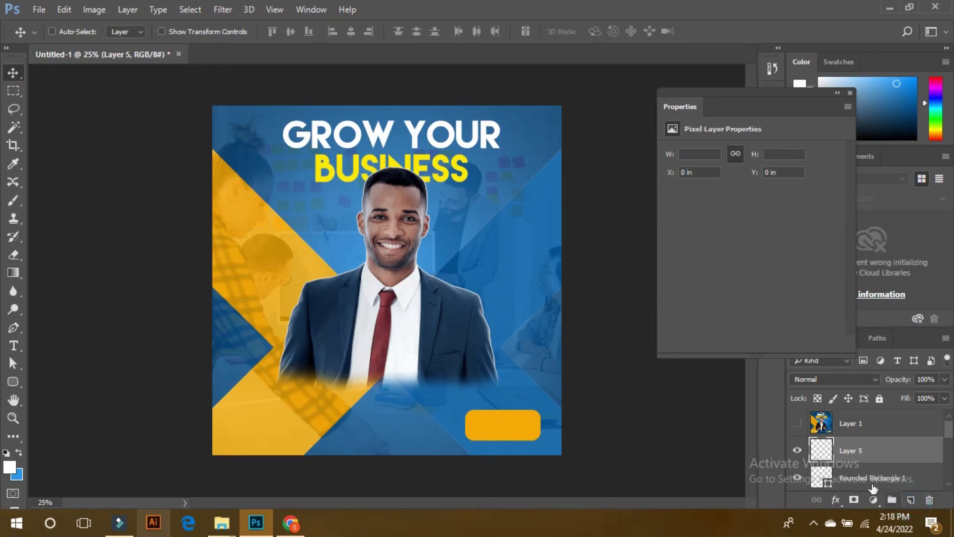
click(849, 92)
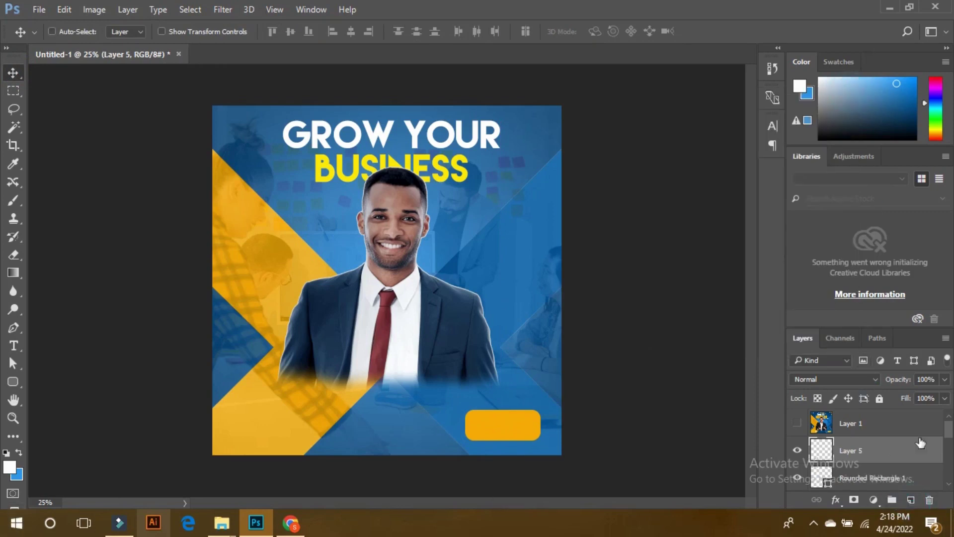
click(877, 451)
key(Delete)
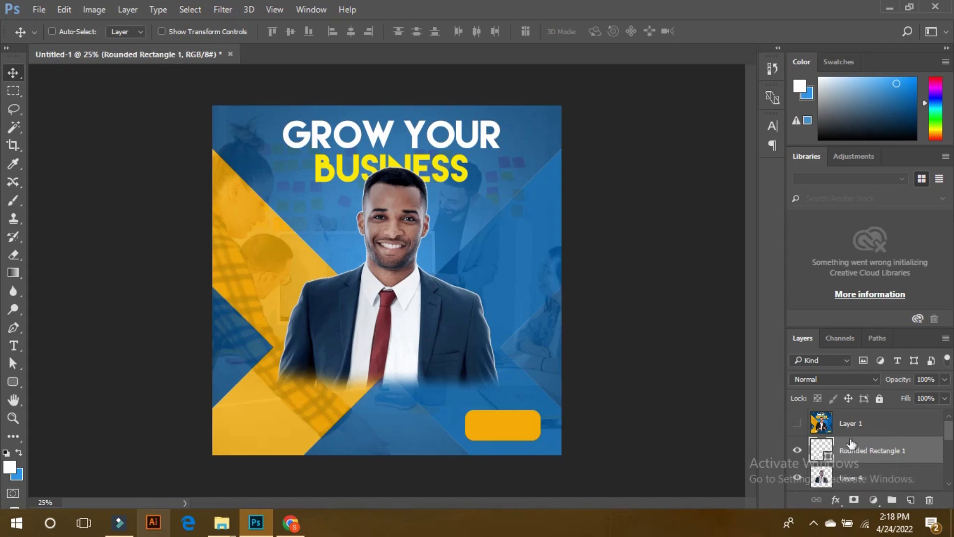
Add the text CONTACT in white 88 pt Lemon/Milk below the man, beside the orange-yellow rounded rectangle.
click(13, 346)
click(397, 411)
text(CON)
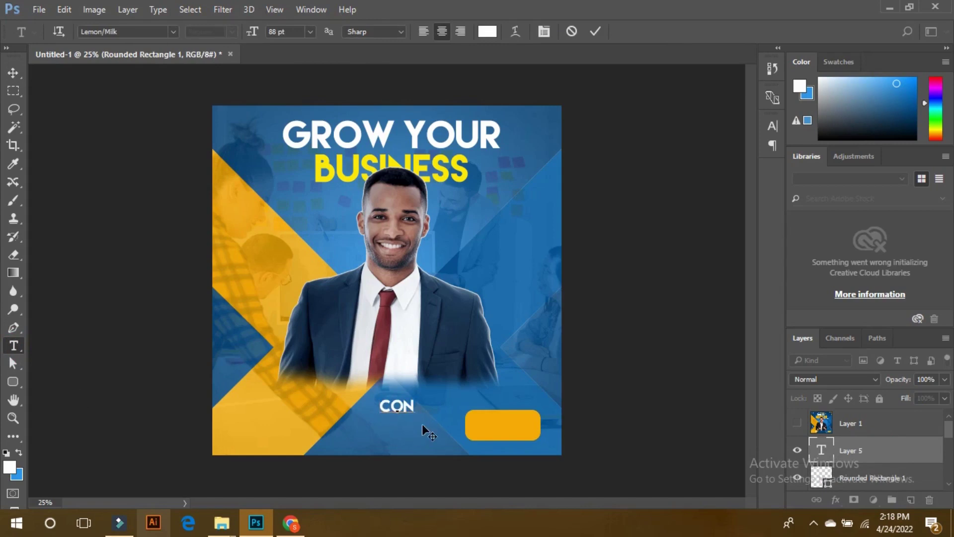
text(TAC)
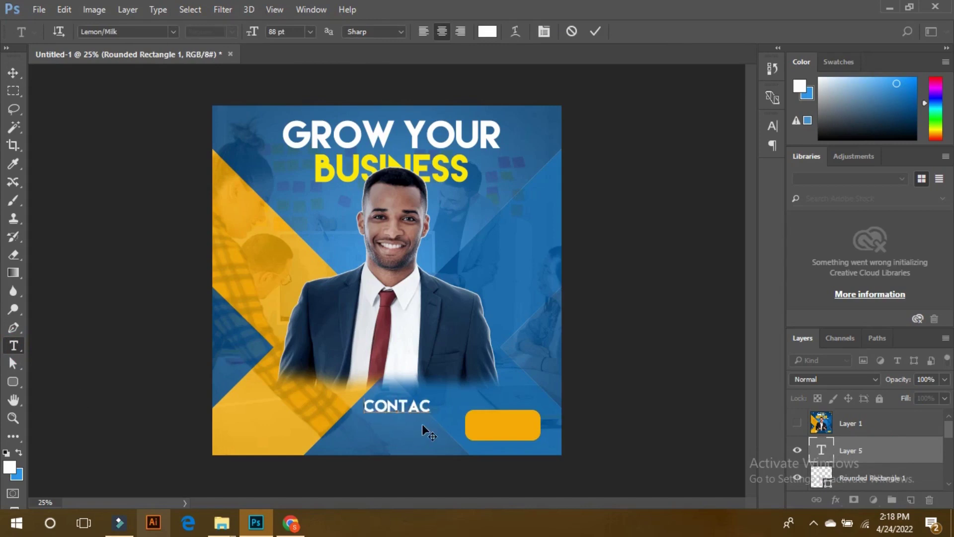
text(T)
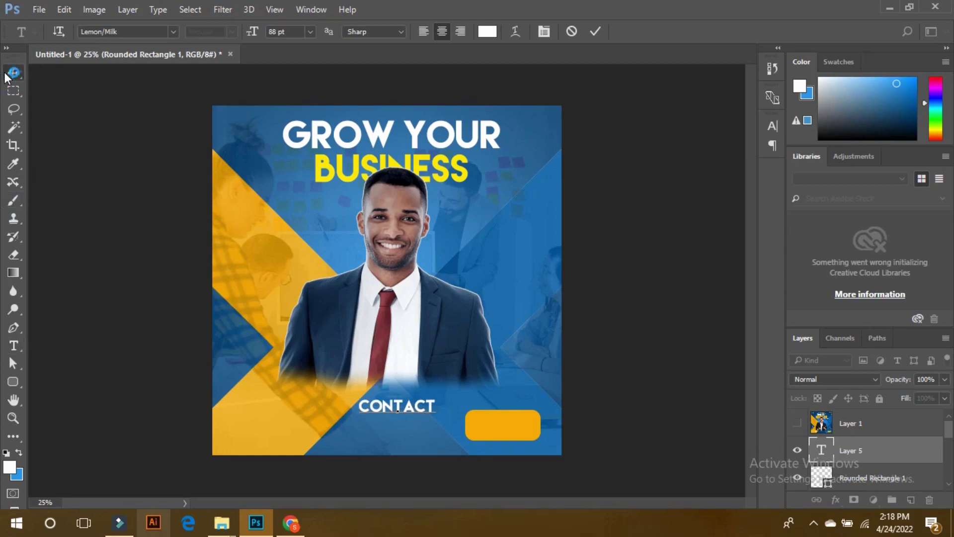
click(10, 74)
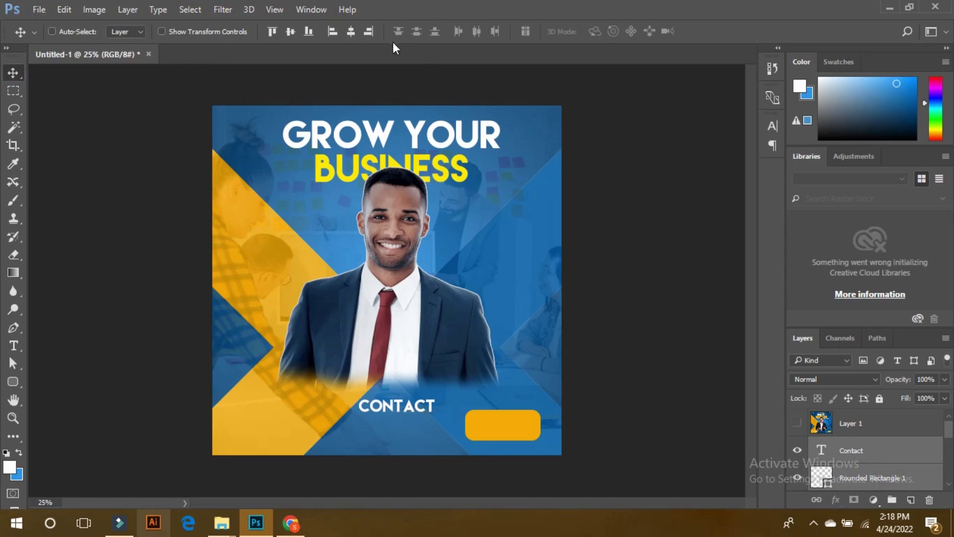
Align the CONTACT text and rounded rectangle on their horizontal and vertical centres, and scale the text to about 84.6%.
click(351, 31)
click(291, 31)
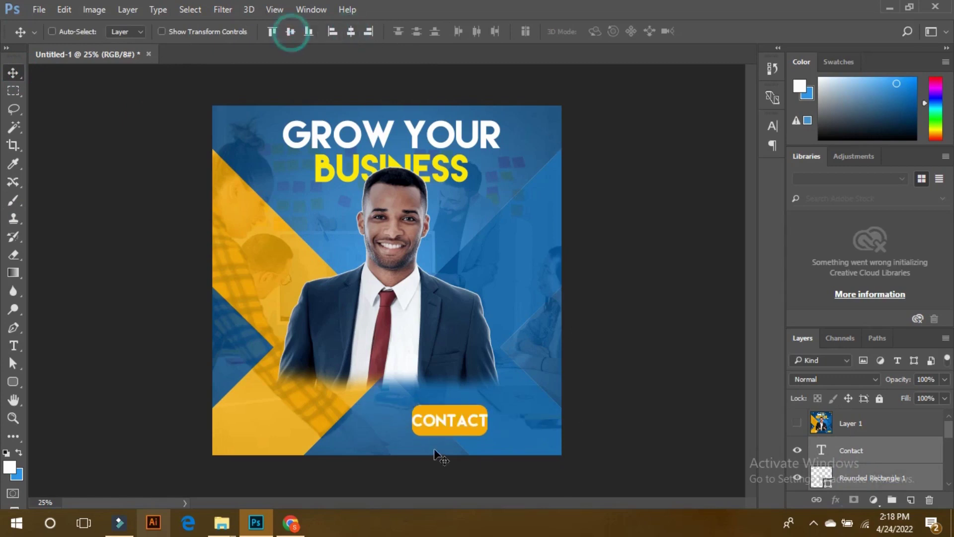
click(861, 451)
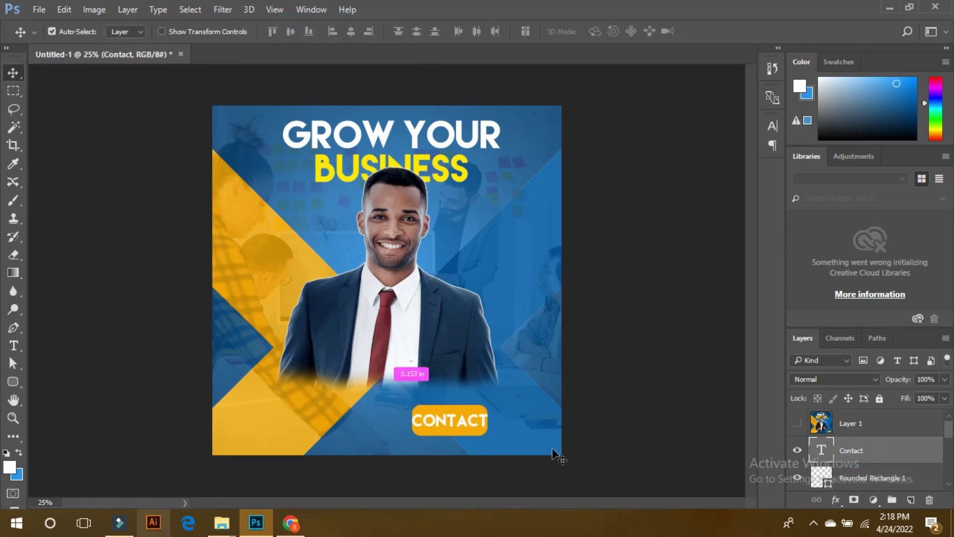
key(ctrl+t)
drag(487, 405, 481, 409)
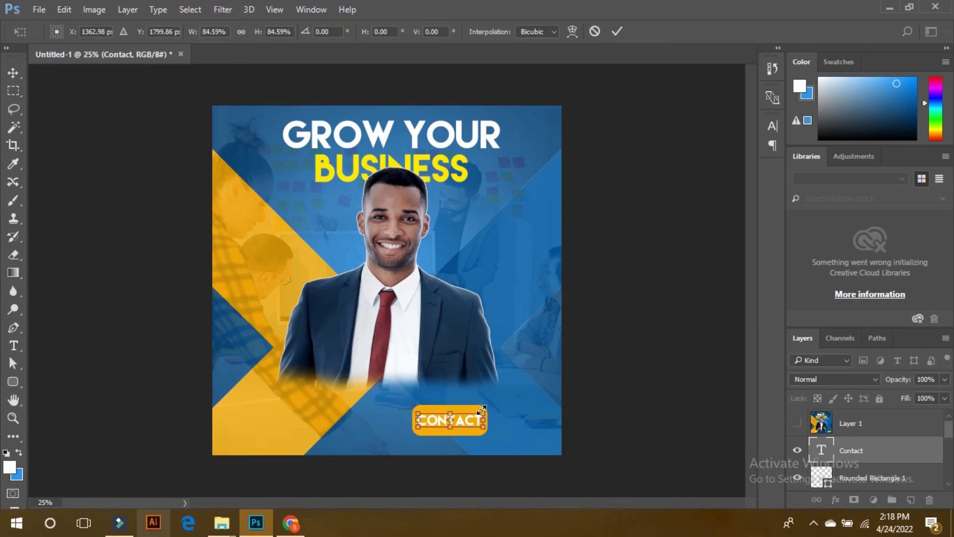
key(Return)
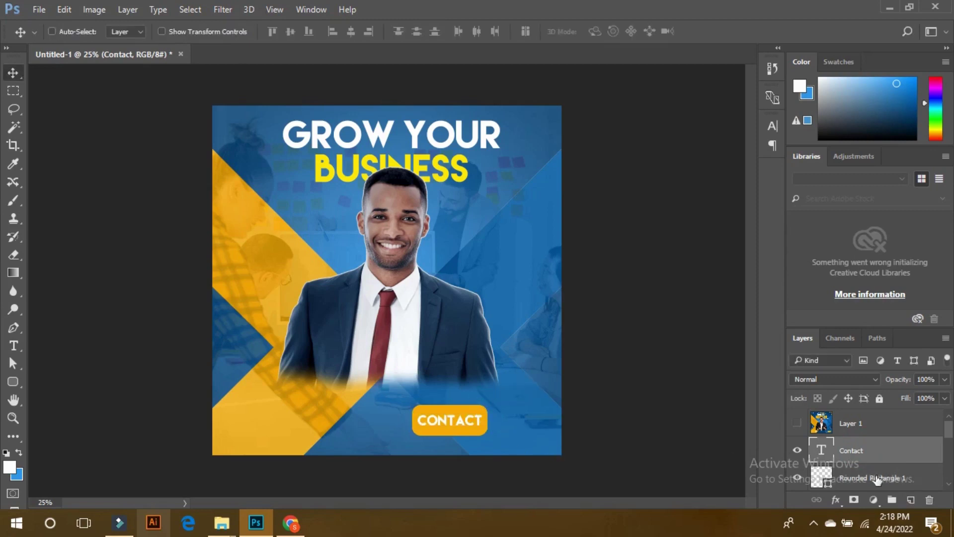
Reduce the height of the rounded rectangle behind the CONTACT text, keeping it centred on the text.
click(817, 481)
key(ctrl+t)
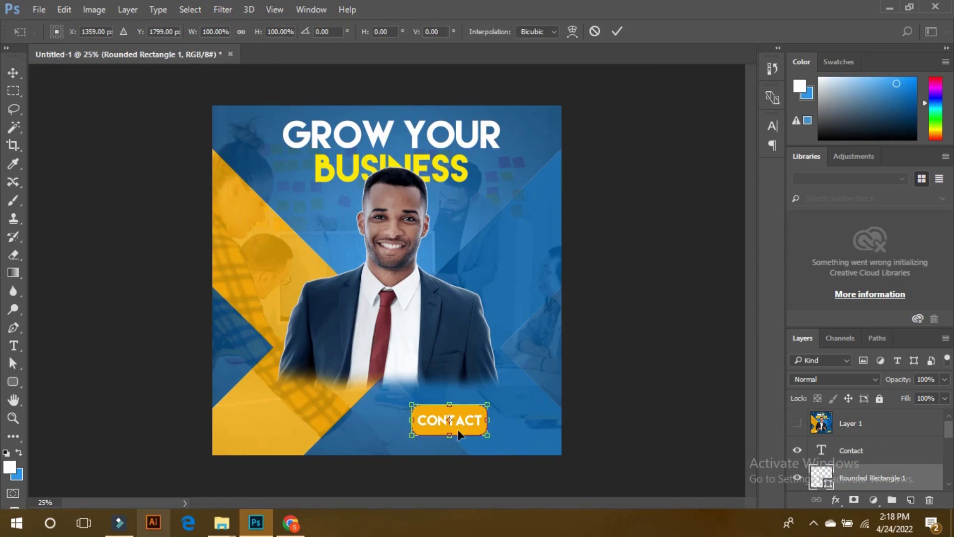
drag(451, 439, 450, 411)
key(Return)
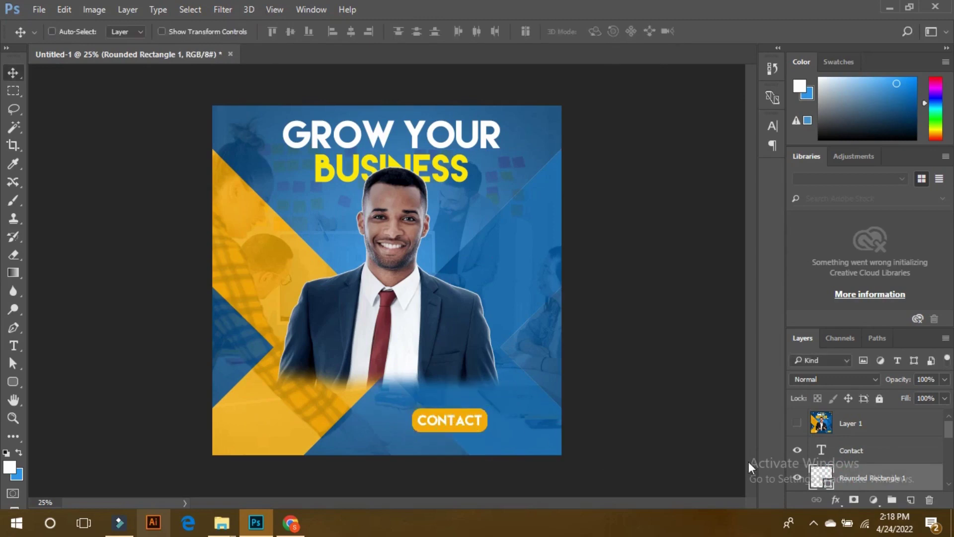
Move the CONTACT text and its rounded rectangle together to the canvas's lower-right corner.
ctrl+click(865, 452)
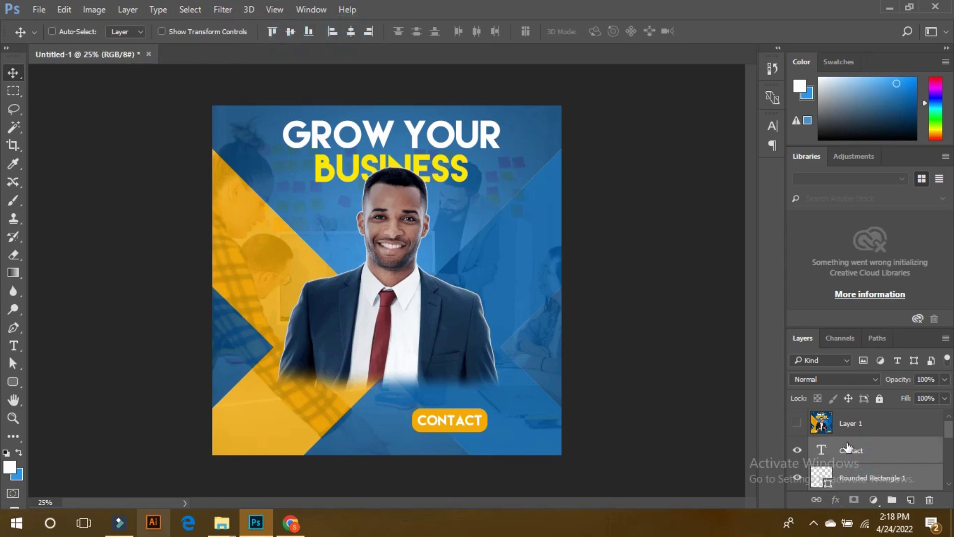
drag(427, 424, 500, 431)
key(shift+Down)
key(shift+Down)
key(shift+Down)
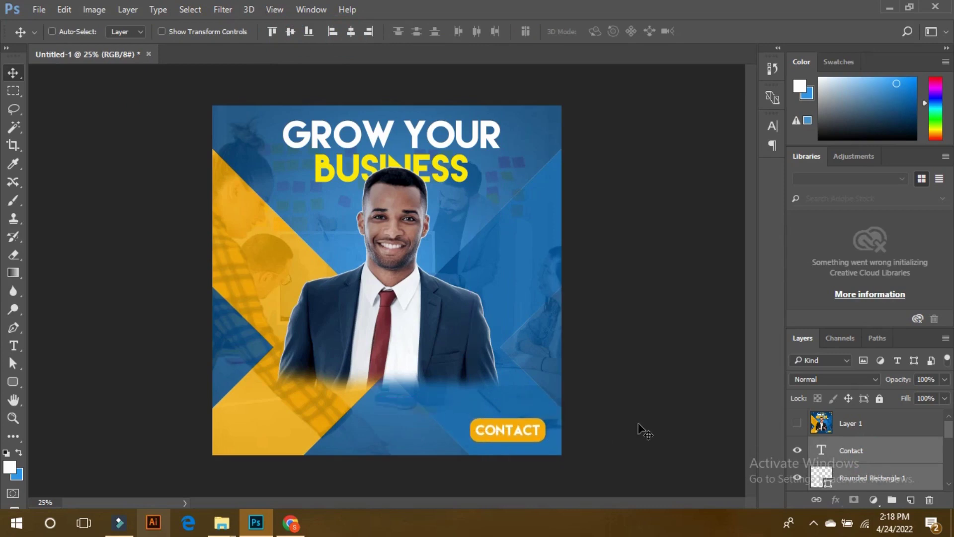
Following reference Layer 1, draw a white 5 px line about 884 × 872 px along the upper yellow diagonal and place it below Layer 4.
click(797, 423)
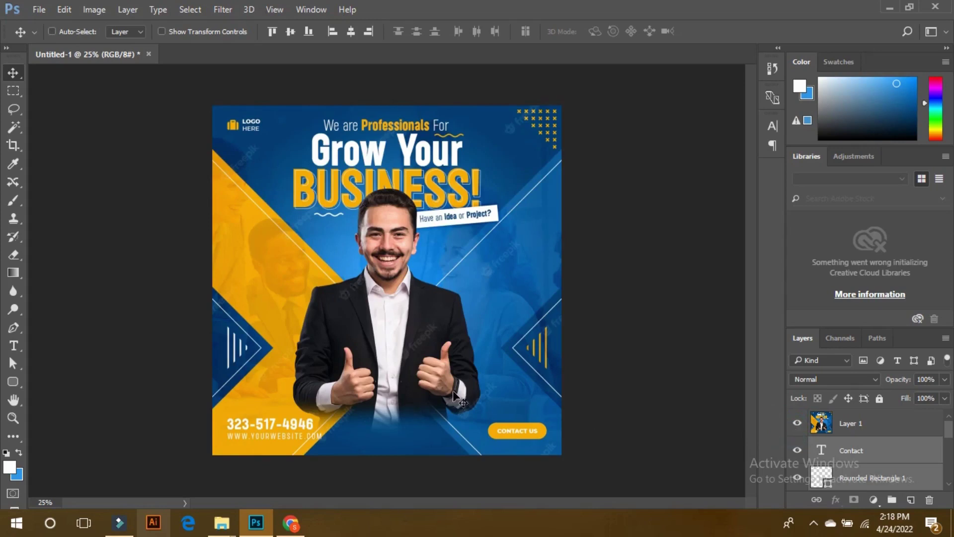
click(798, 422)
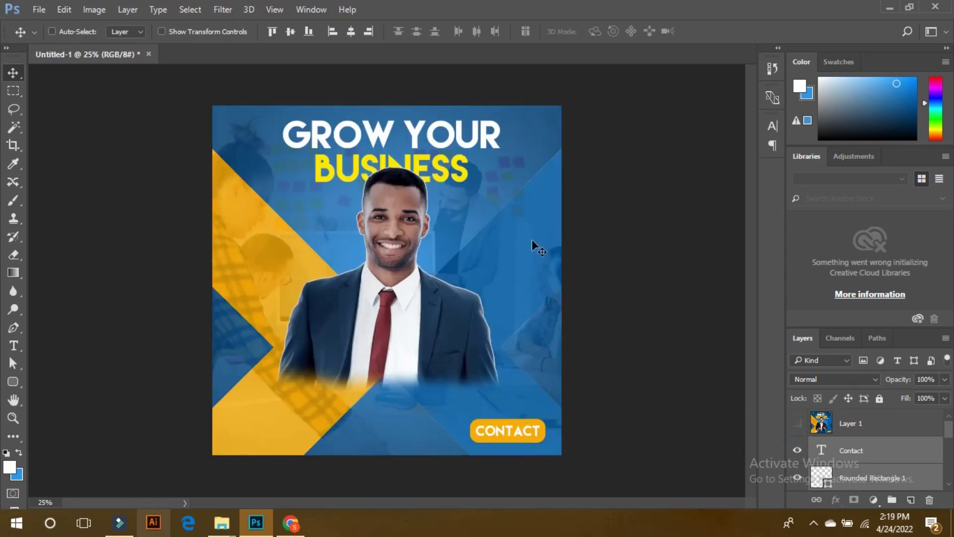
click(796, 425)
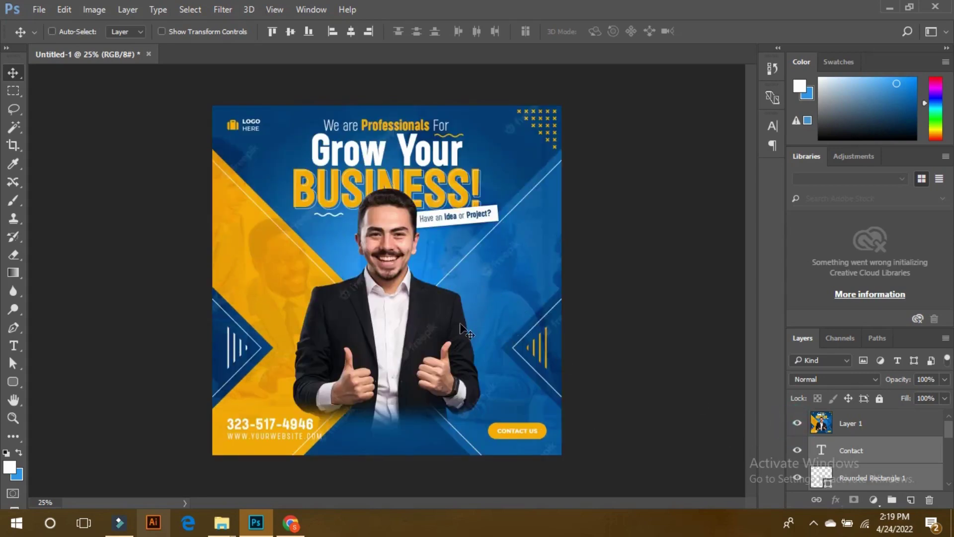
click(798, 425)
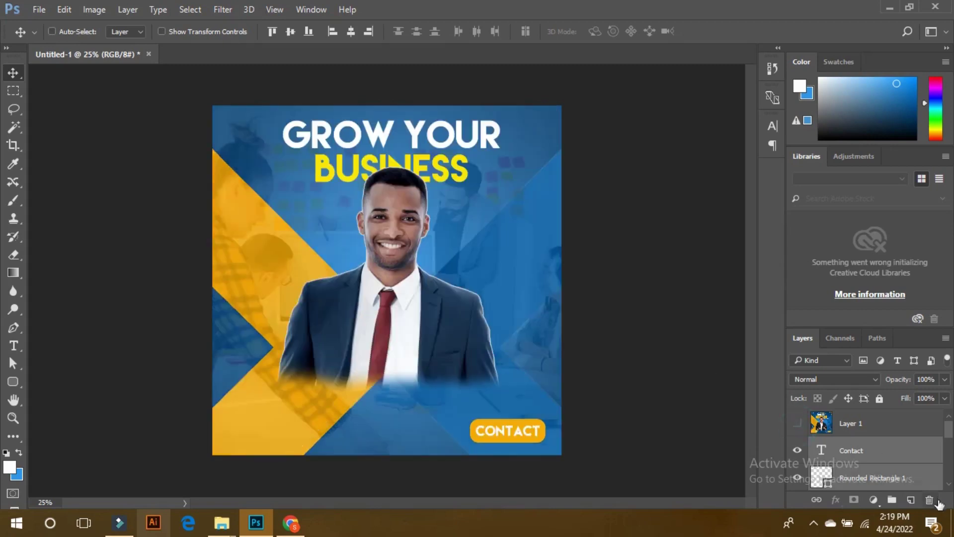
click(883, 452)
click(14, 382)
drag(14, 386, 54, 432)
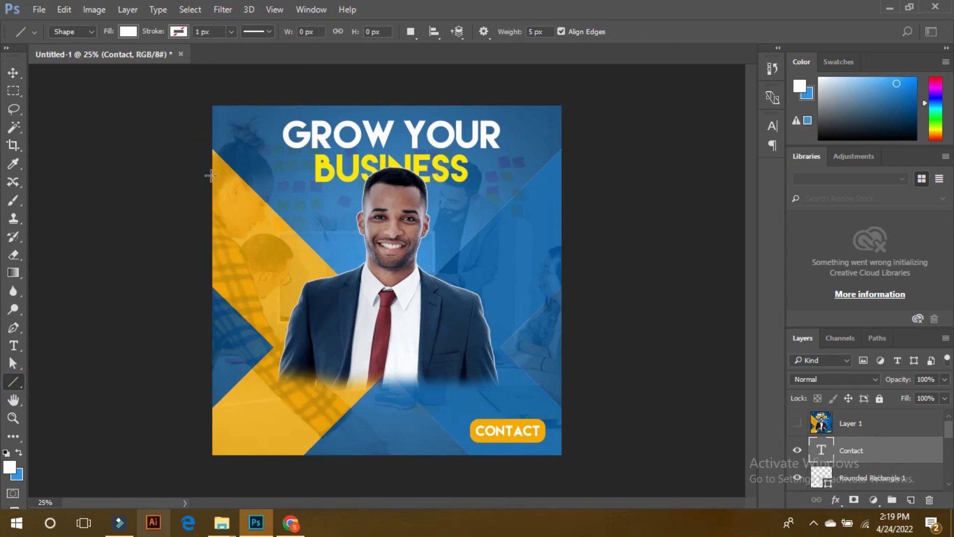
drag(204, 151, 357, 301)
click(11, 81)
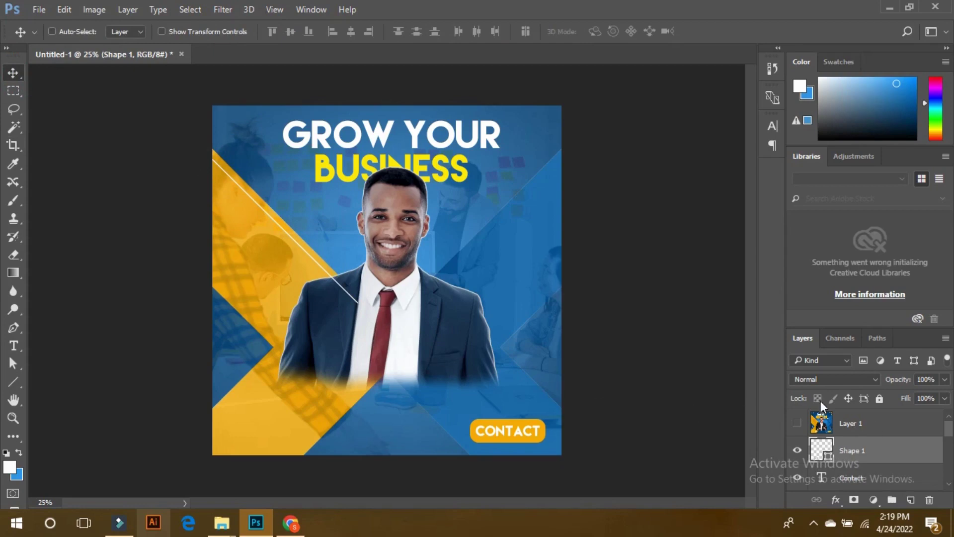
drag(884, 449, 821, 462)
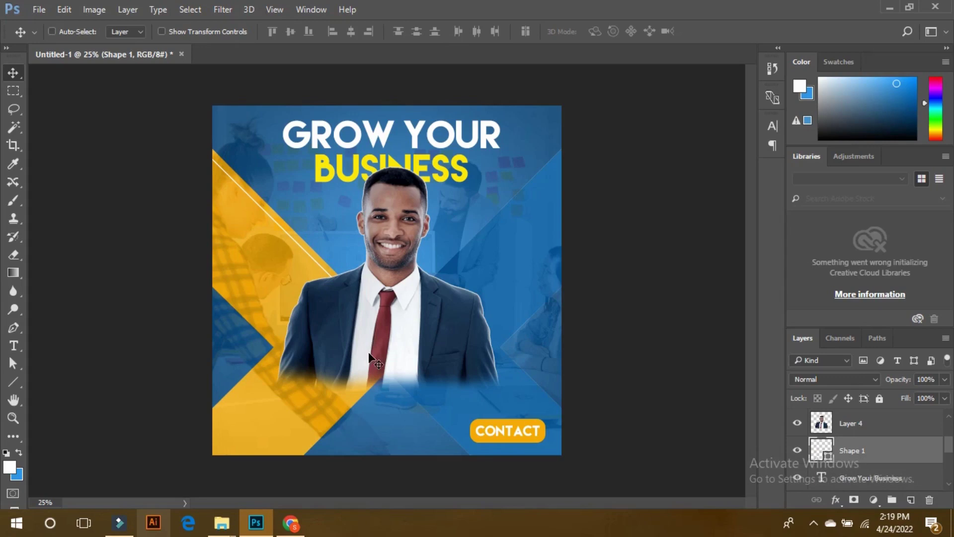
Draw three more white 5 px diagonal lines behind the man, along the lower-left yellow edge and the upper-right and lower-right blue shapes.
click(13, 382)
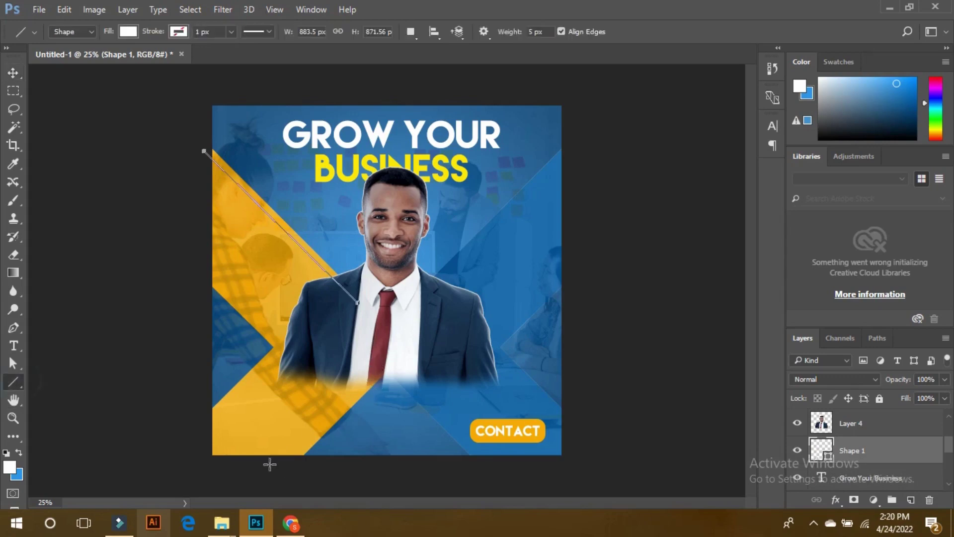
drag(273, 473, 384, 368)
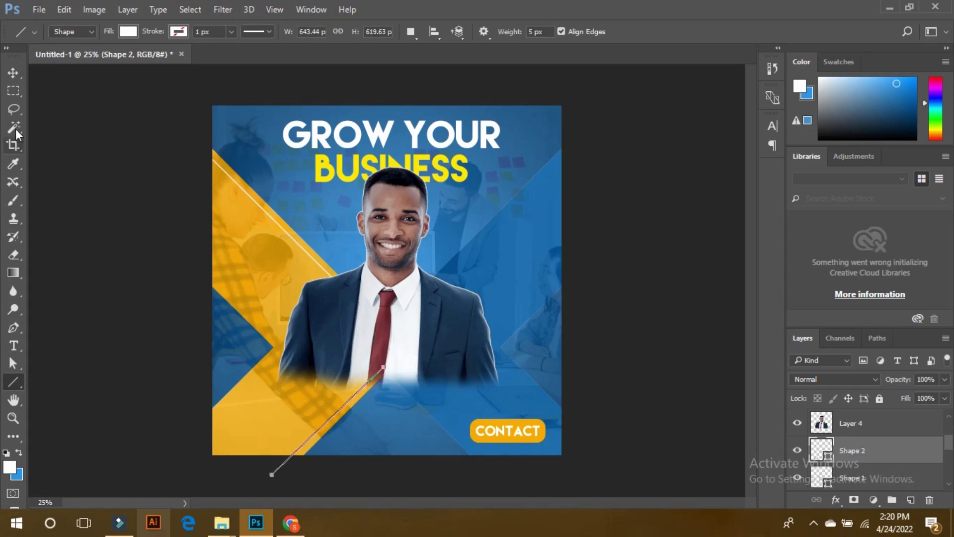
click(12, 75)
drag(572, 150, 426, 294)
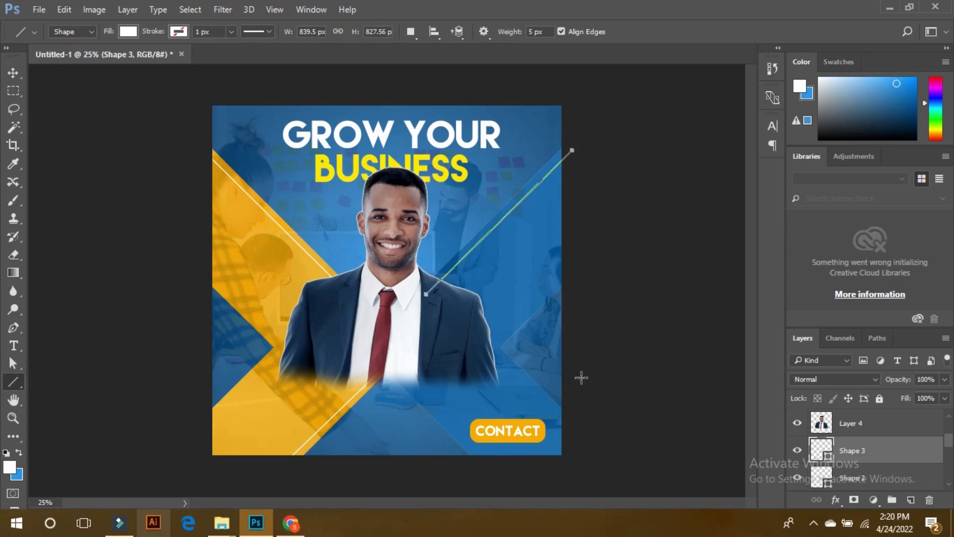
drag(583, 436, 480, 336)
click(13, 73)
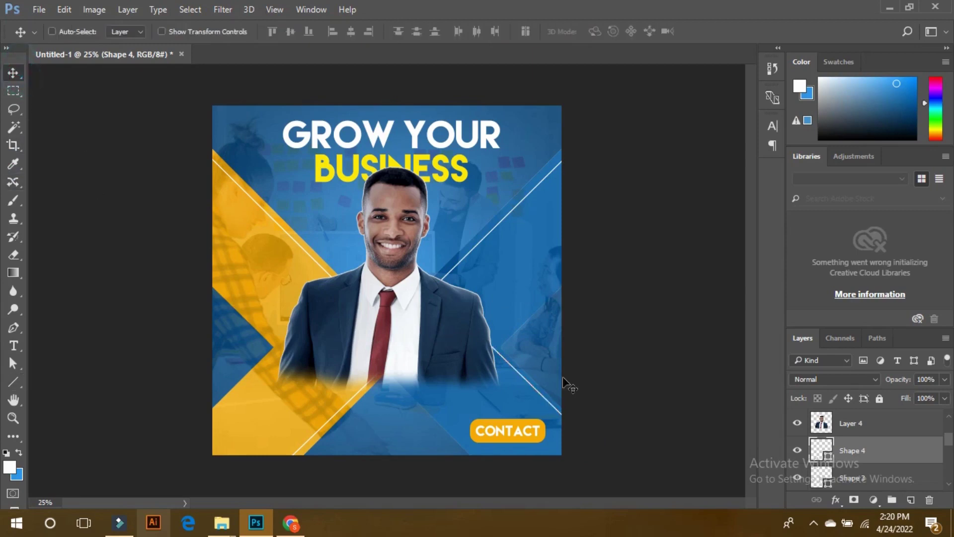
Distort the lower-right diagonal line by shifting both of its ends slightly up and to the left.
key(ctrl)
key(ctrl+t)
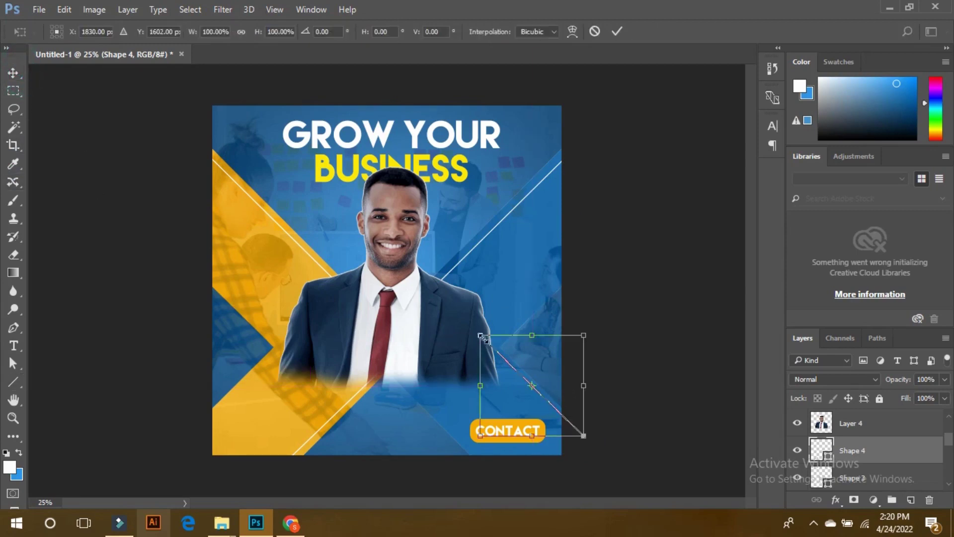
drag(481, 337, 474, 334)
drag(586, 436, 579, 432)
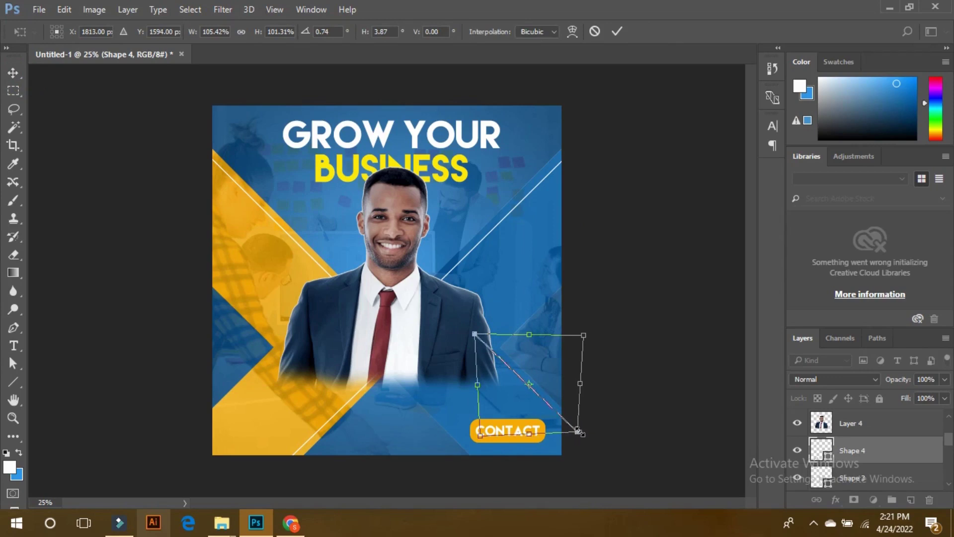
key(Return)
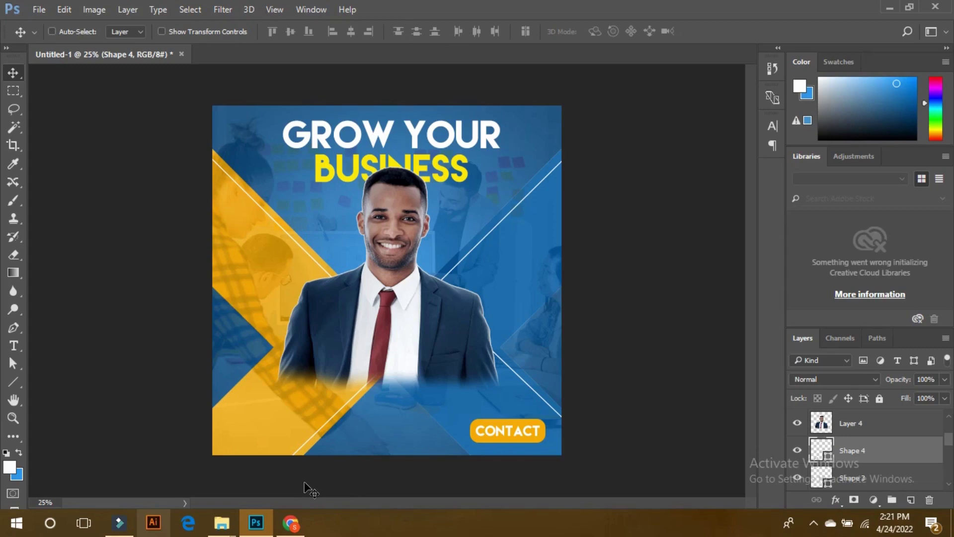
Switch to Chrome and examine the "Grow Your Business" reference post in the social media post design image results.
click(291, 522)
click(113, 6)
scroll(315, 267, down, 4)
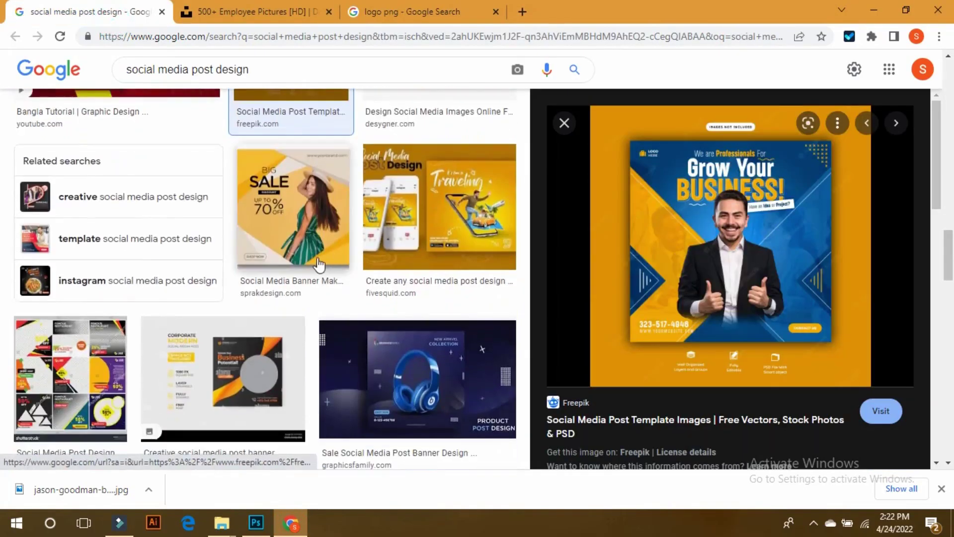
scroll(315, 267, up, 3)
scroll(315, 267, up, 3)
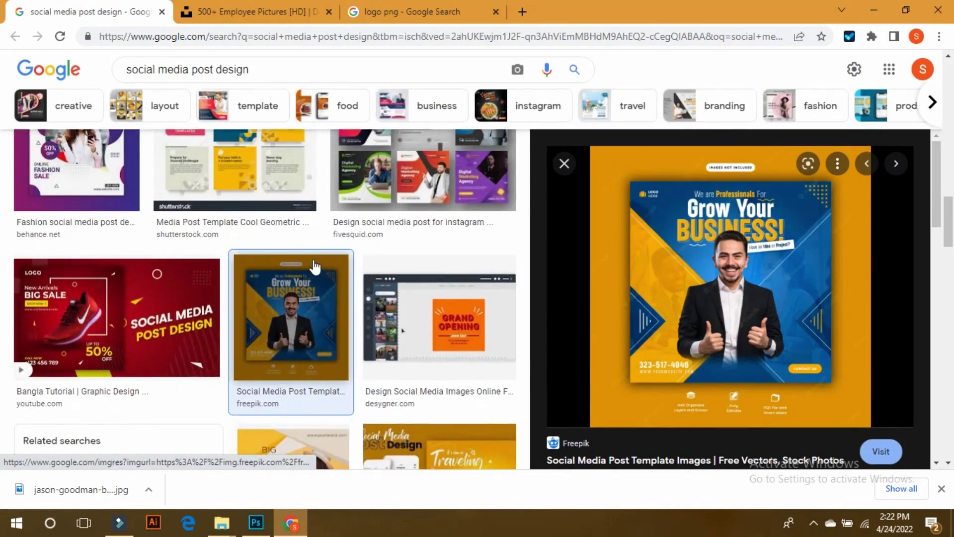
Browse the social media post design image results and open the Illustrator tutorial example with a photo split across slanted strips.
scroll(315, 266, down, 6)
scroll(315, 267, up, 8)
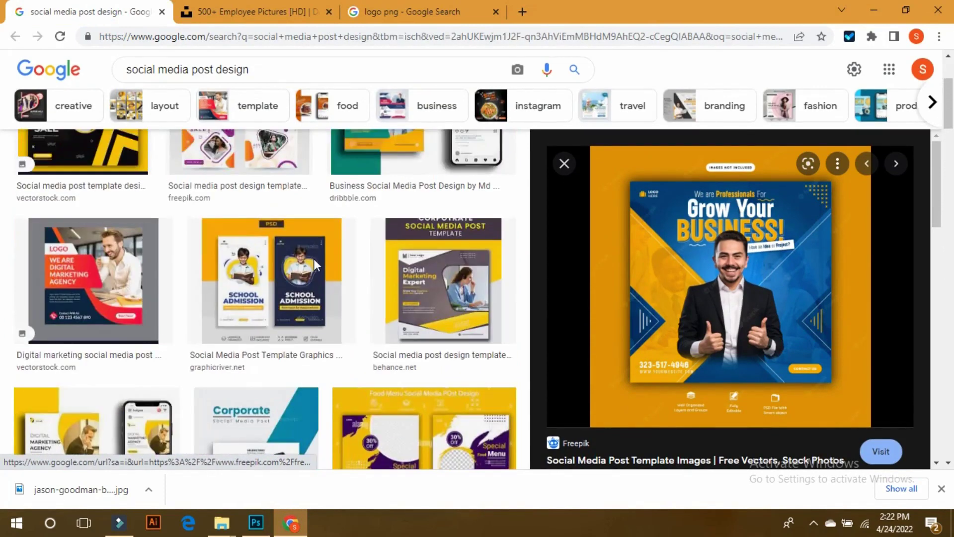
scroll(315, 271, down, 3)
click(246, 273)
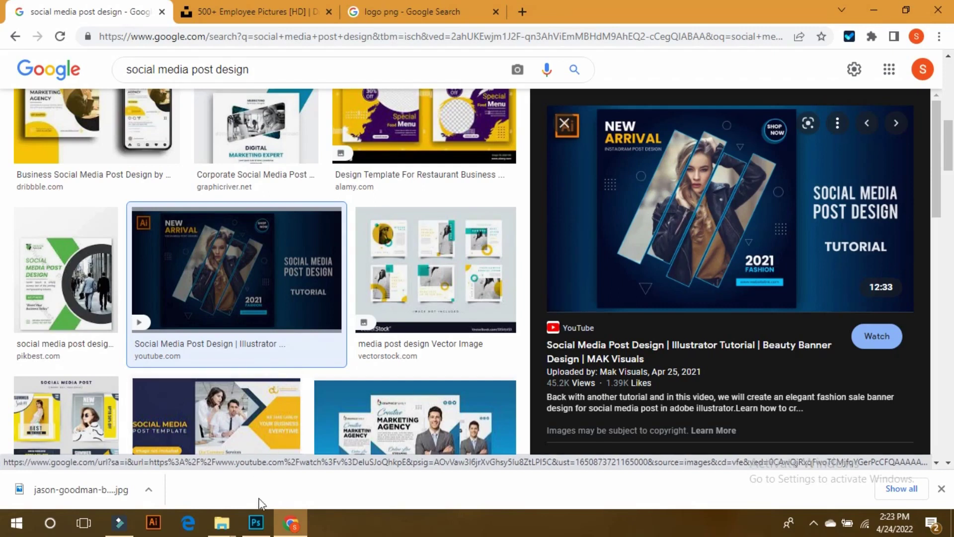
Return to Photoshop and delete all layers of the finished post except the Background.
click(256, 522)
scroll(838, 442, down, 3)
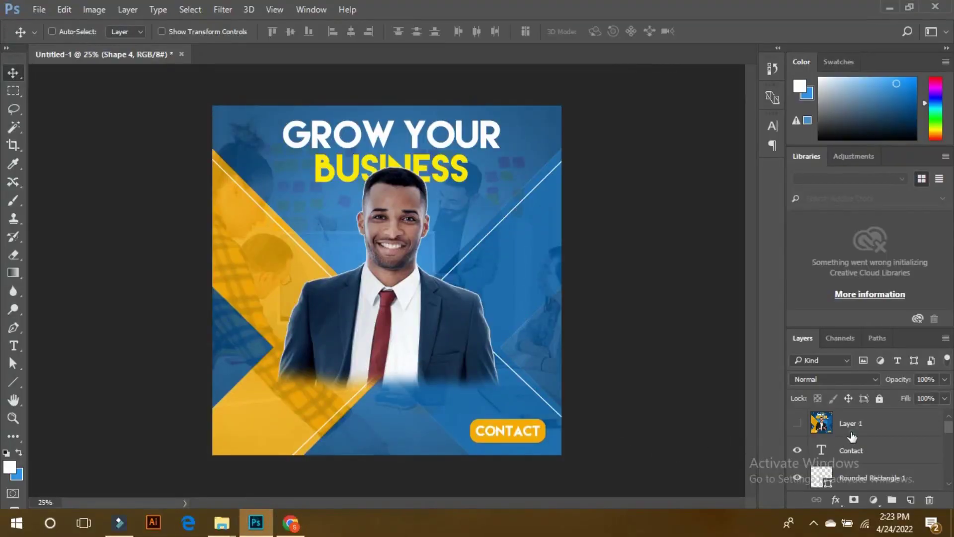
click(851, 436)
scroll(852, 452, down, 5)
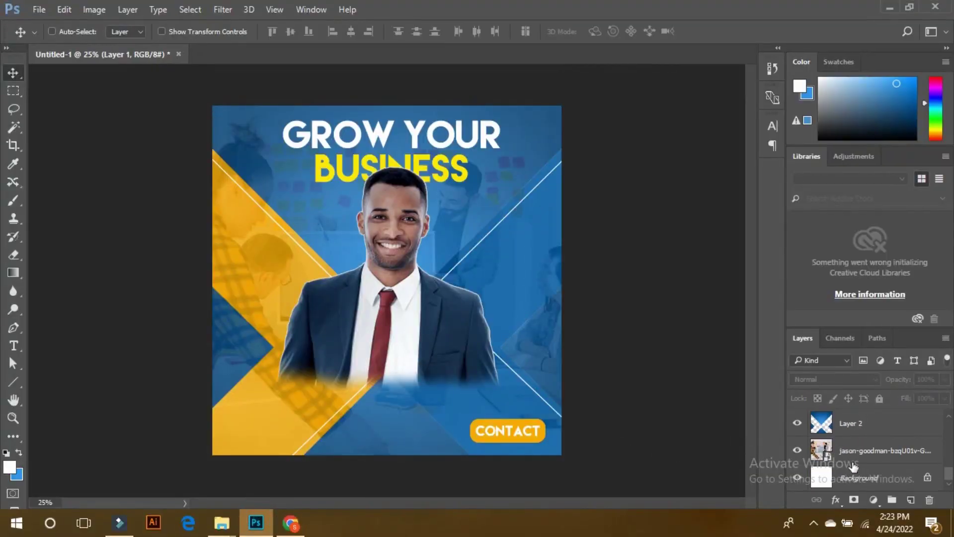
shift+click(851, 462)
key(Delete)
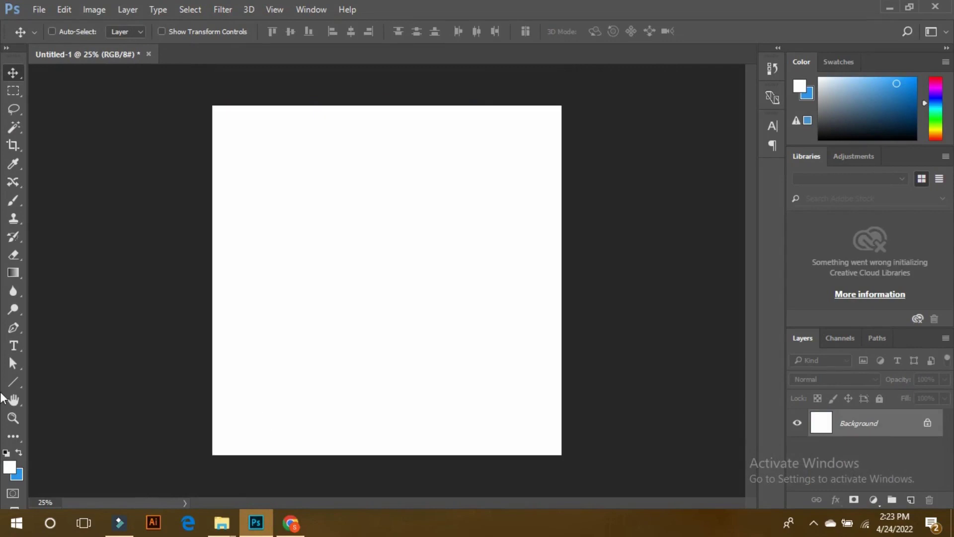
Set the foreground colour to blue #054e87 and the background colour to a slightly more muted dark blue.
click(11, 466)
text(054e87)
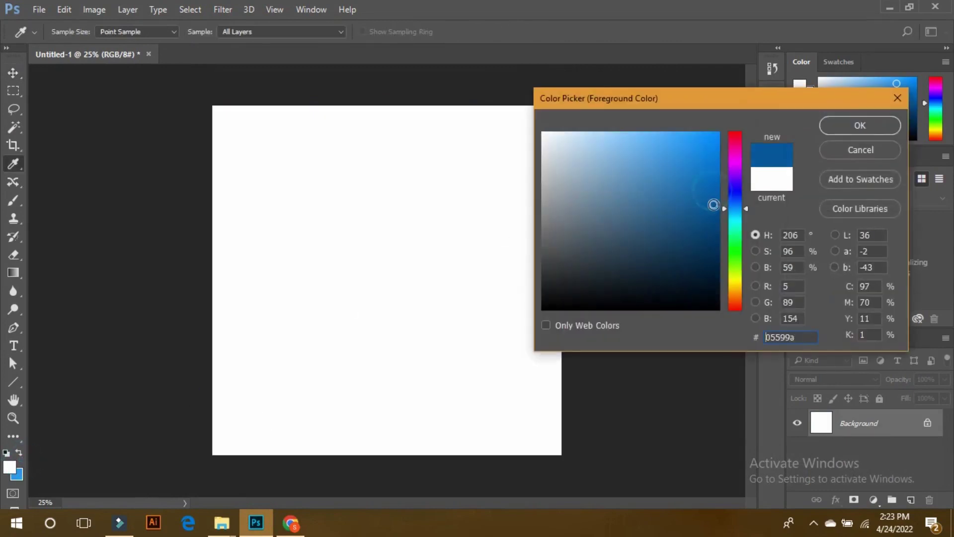
click(839, 135)
key(v)
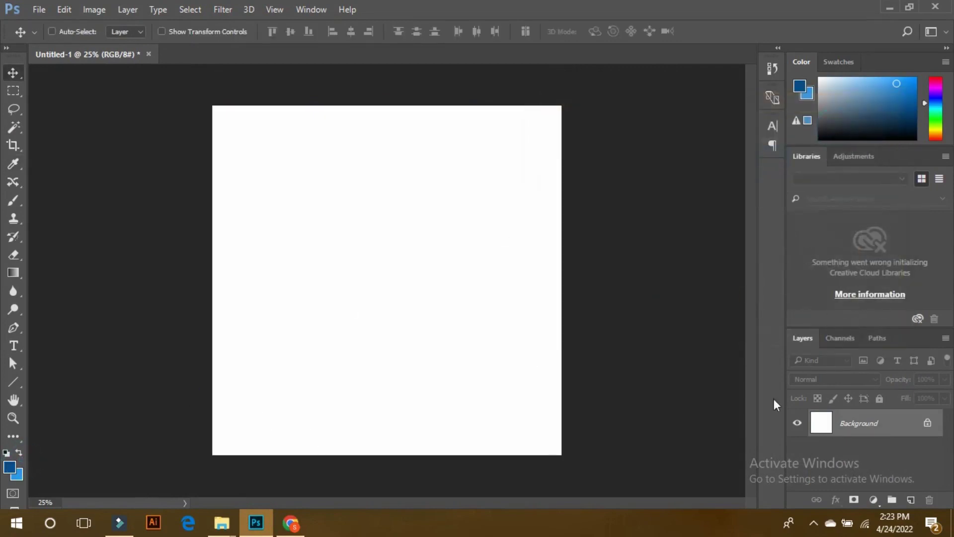
click(17, 475)
click(692, 229)
click(859, 126)
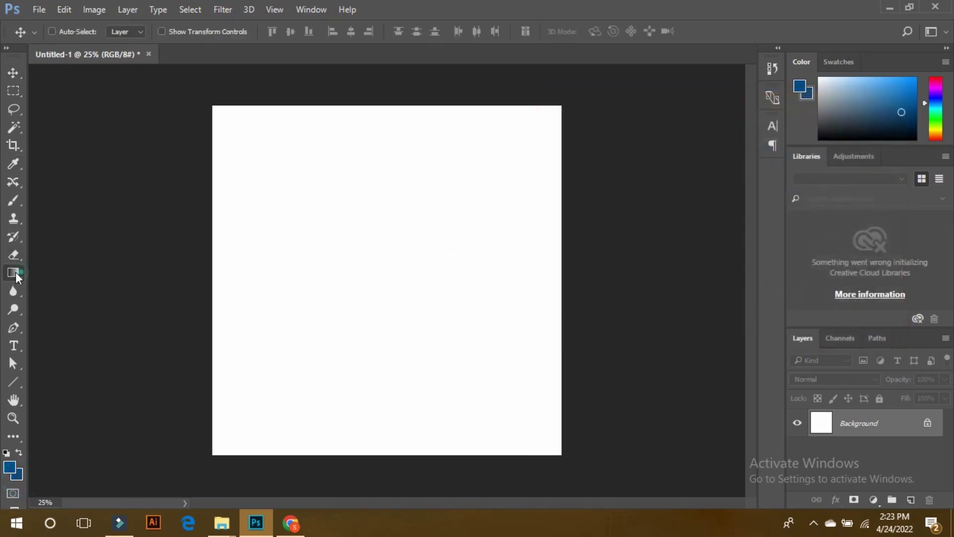
Fill the Background layer with a gradient between the two dark blues.
click(15, 273)
mouse_move(391, 284)
mouse_down()
mouse_move(602, 298)
mouse_move(345, 260)
mouse_move(385, 271)
mouse_up()
click(14, 72)
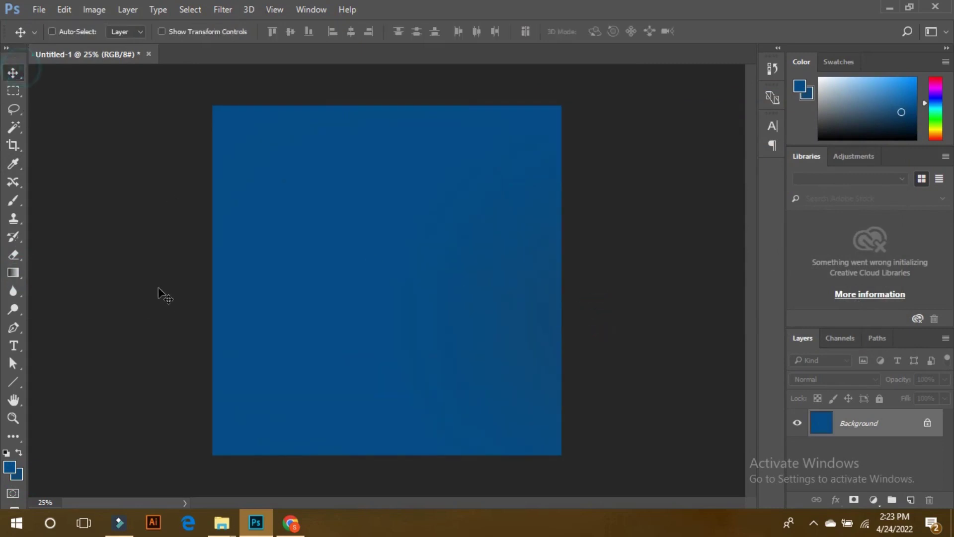
On a new layer, select a tall, narrow rectangle left of the canvas centre, fill it with white and deselect.
click(11, 91)
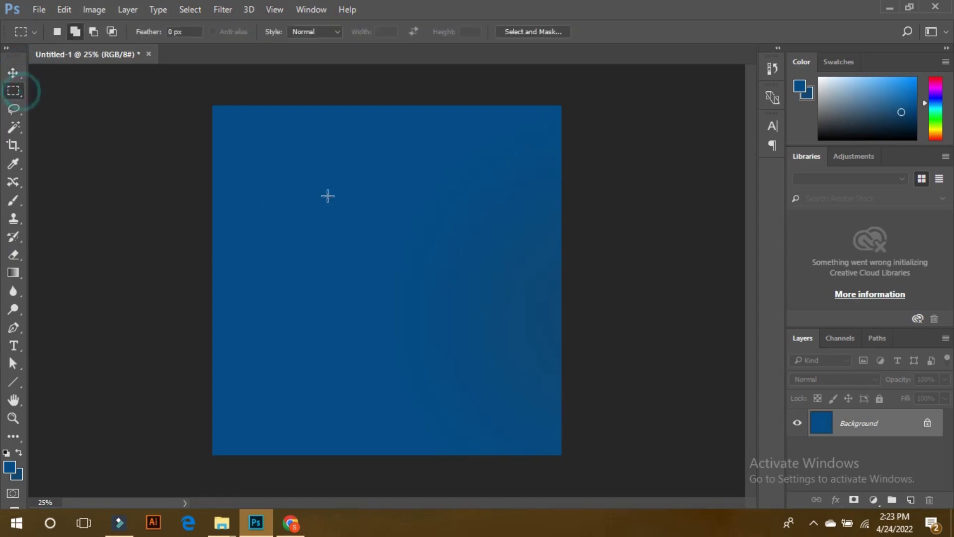
click(911, 499)
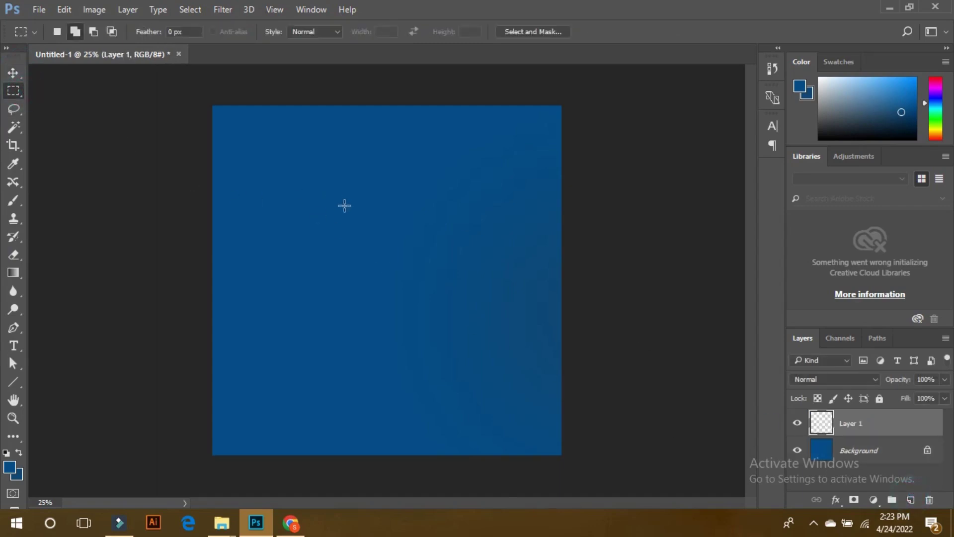
drag(296, 170, 348, 397)
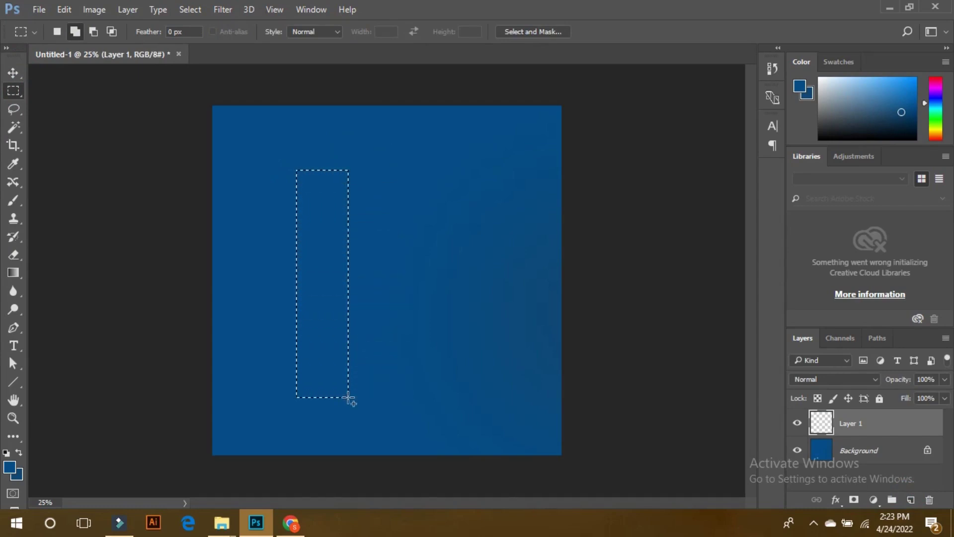
click(7, 468)
drag(549, 180, 540, 130)
click(843, 125)
key(alt+BackSpace)
key(ctrl+d)
Move the white bar closer to the canvas's left edge and rotate it about 11.5° clockwise.
click(13, 73)
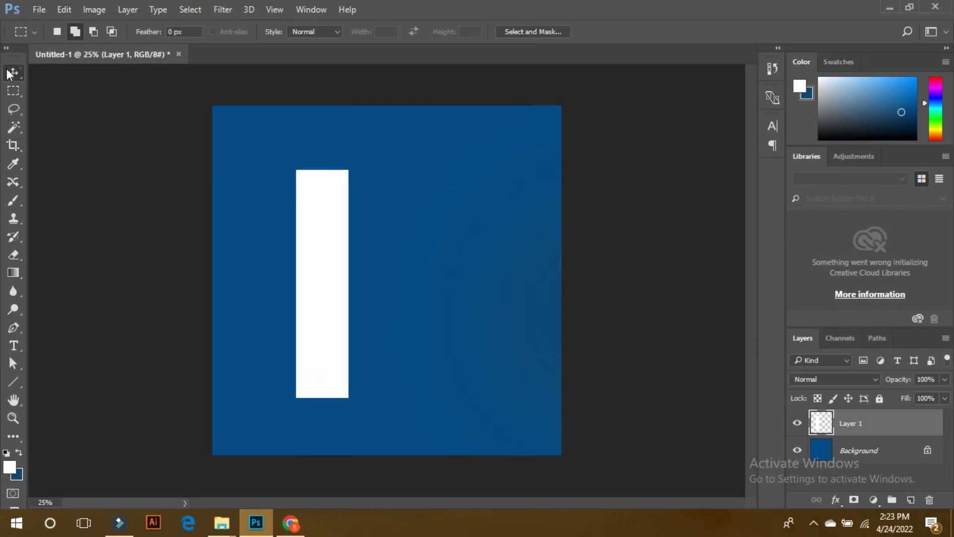
drag(331, 284, 303, 273)
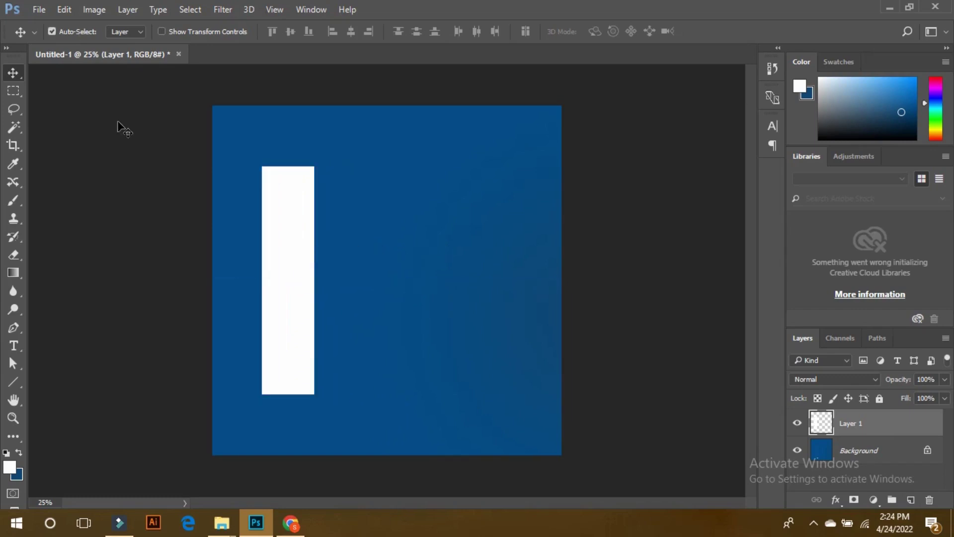
key(ctrl+r)
key(ctrl+t)
drag(349, 166, 373, 178)
click(14, 73)
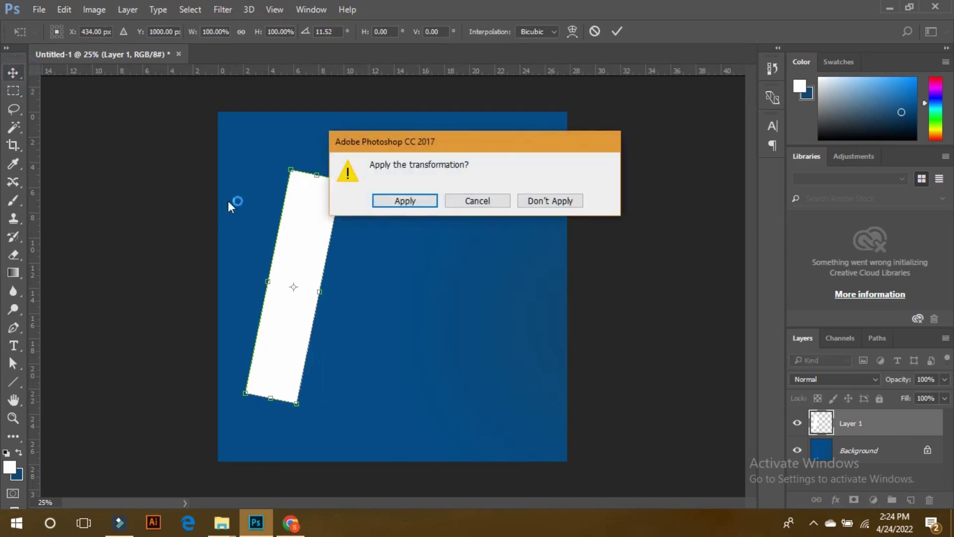
click(405, 201)
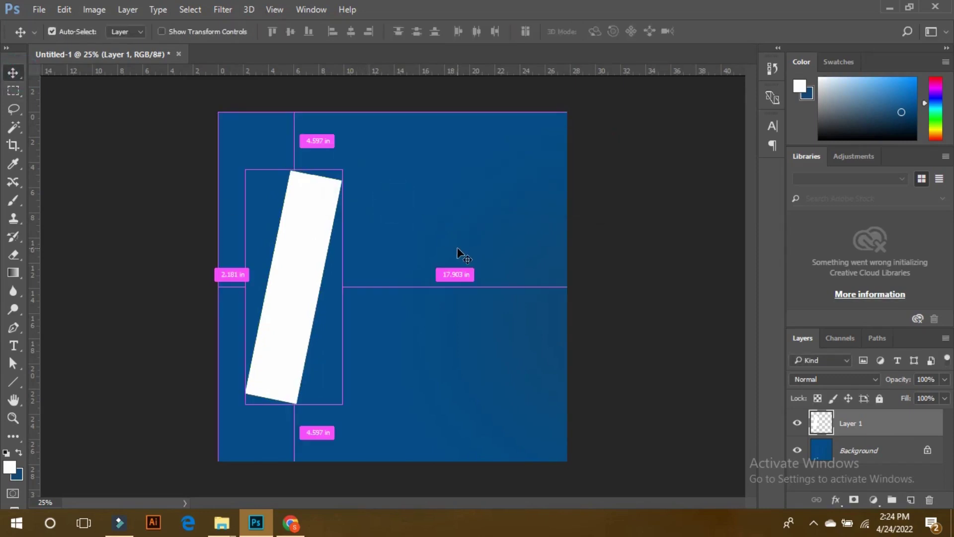
Duplicate the slanted white bar three times, placing the copies side by side at equal spacing to its right.
key(ctrl+j)
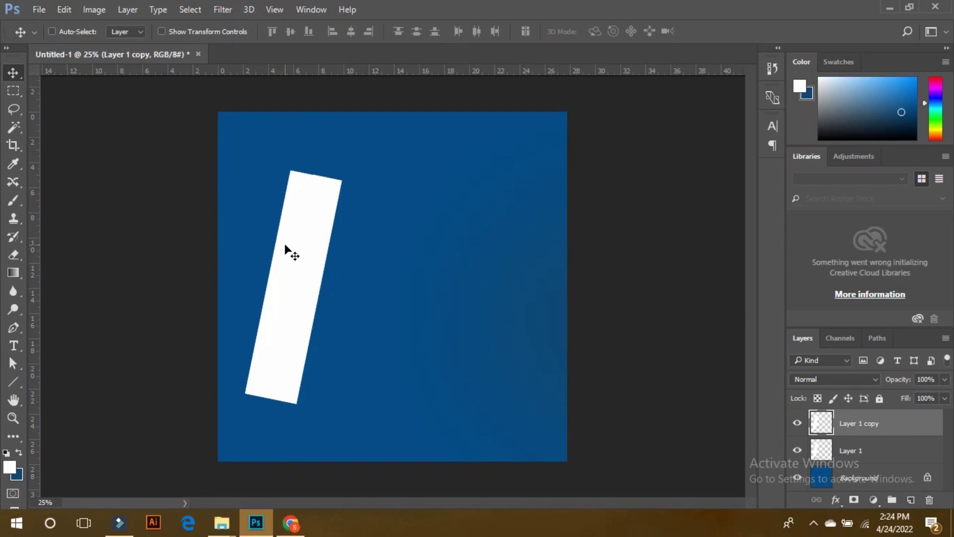
drag(285, 245, 433, 295)
key(ctrl+j)
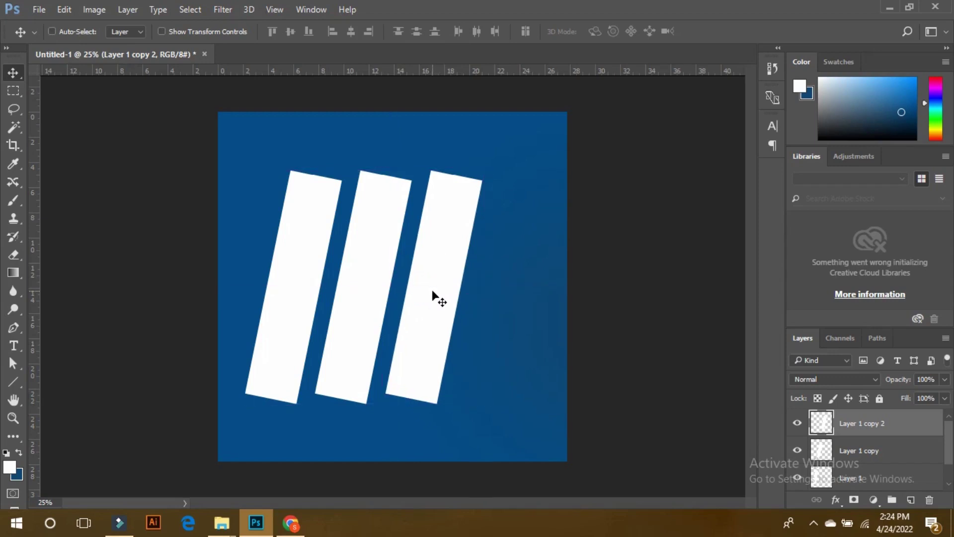
key(ctrl+j)
drag(432, 296, 505, 309)
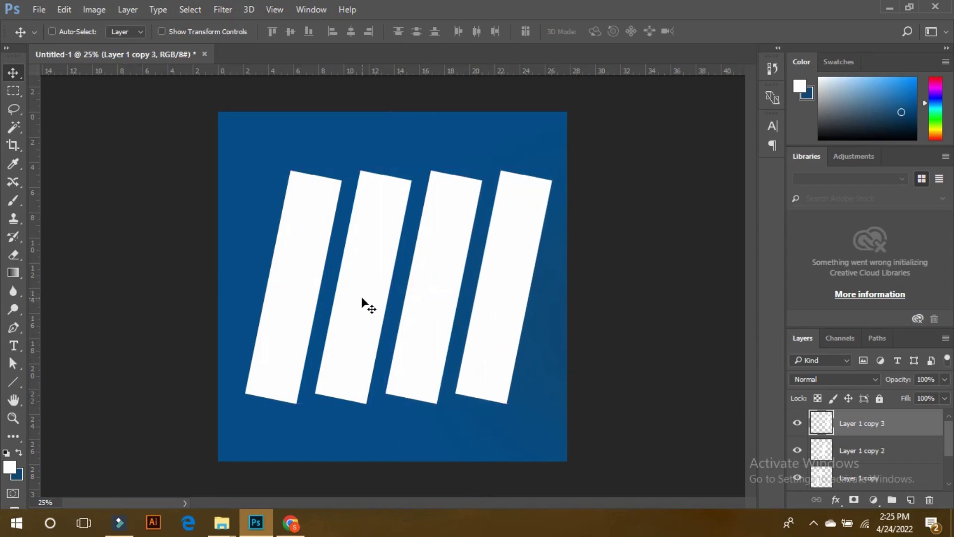
Shift the three copied bars left so that all four bars are separated by narrow, equal gaps.
scroll(868, 455, down, 2)
click(849, 433)
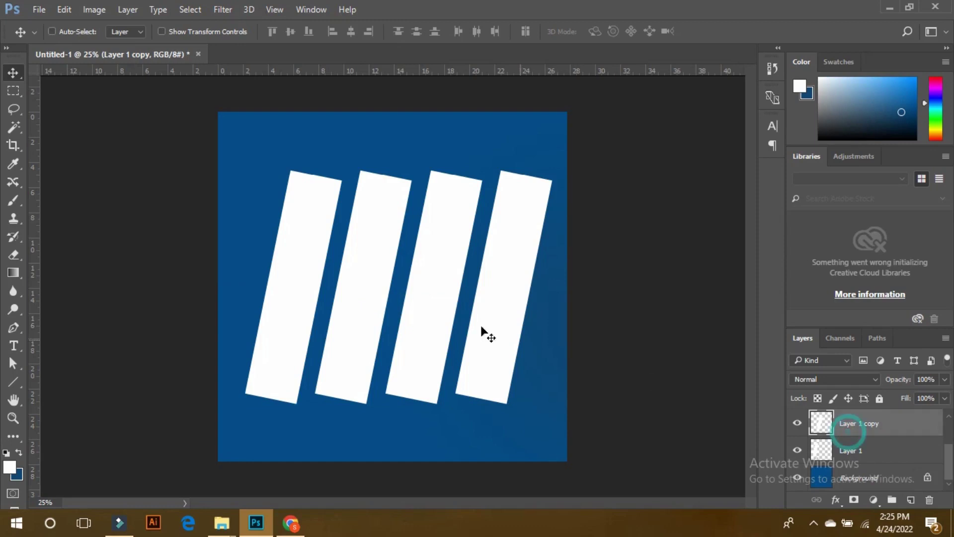
drag(383, 298, 405, 298)
scroll(869, 447, up, 2)
click(844, 444)
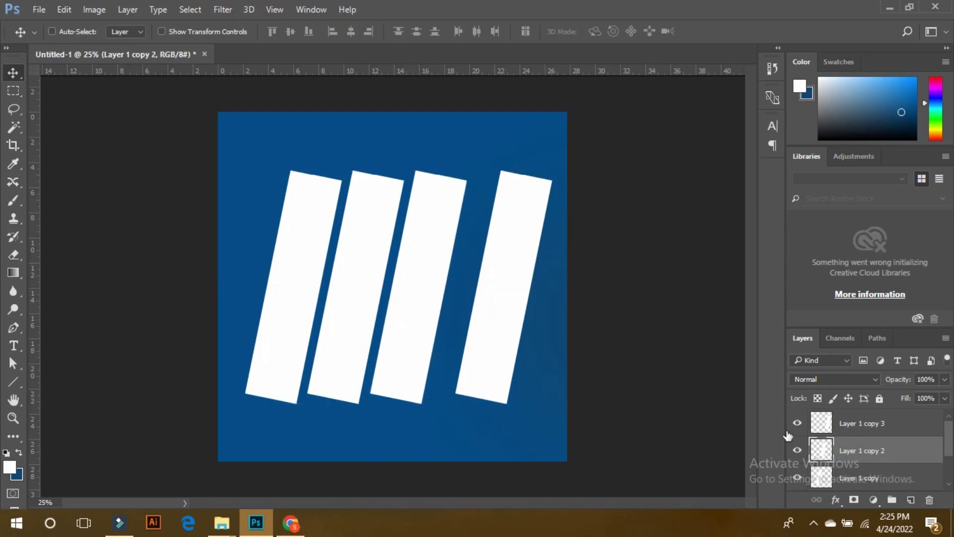
click(845, 430)
drag(505, 294, 486, 290)
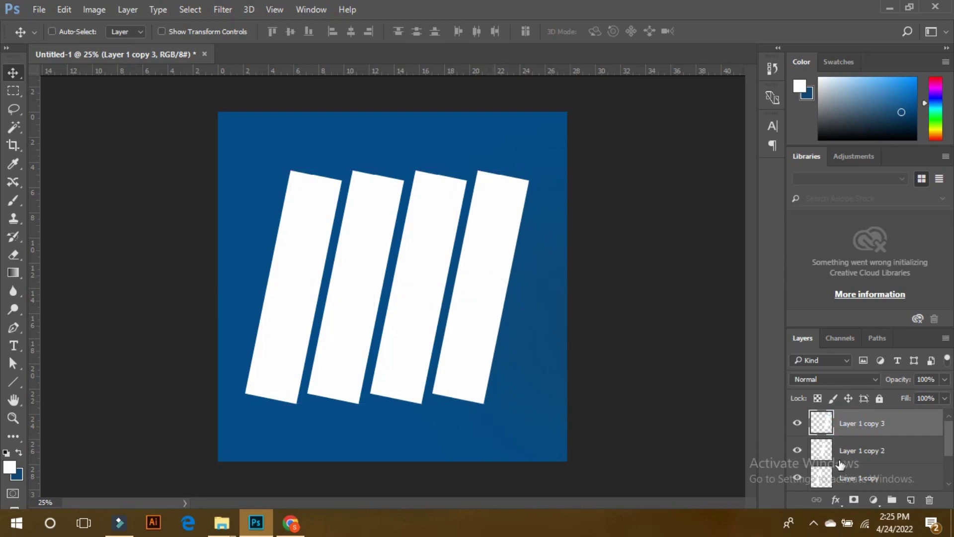
Group the four white bar layers and move the group slightly right to centre it on the canvas.
scroll(857, 437, down, 2)
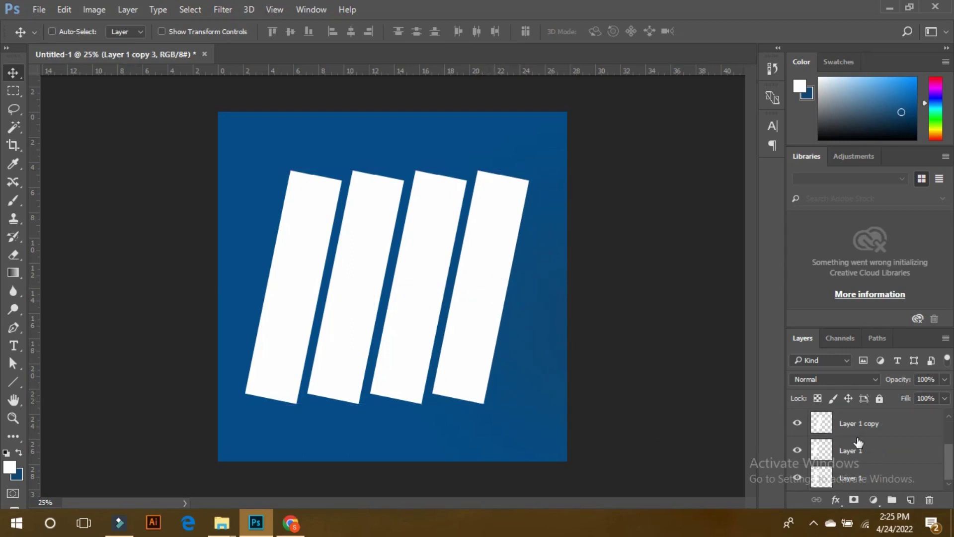
shift+click(851, 450)
mouse_move(876, 491)
mouse_down()
mouse_move(870, 507)
mouse_move(893, 500)
mouse_up()
click(798, 417)
click(797, 418)
drag(423, 298, 427, 295)
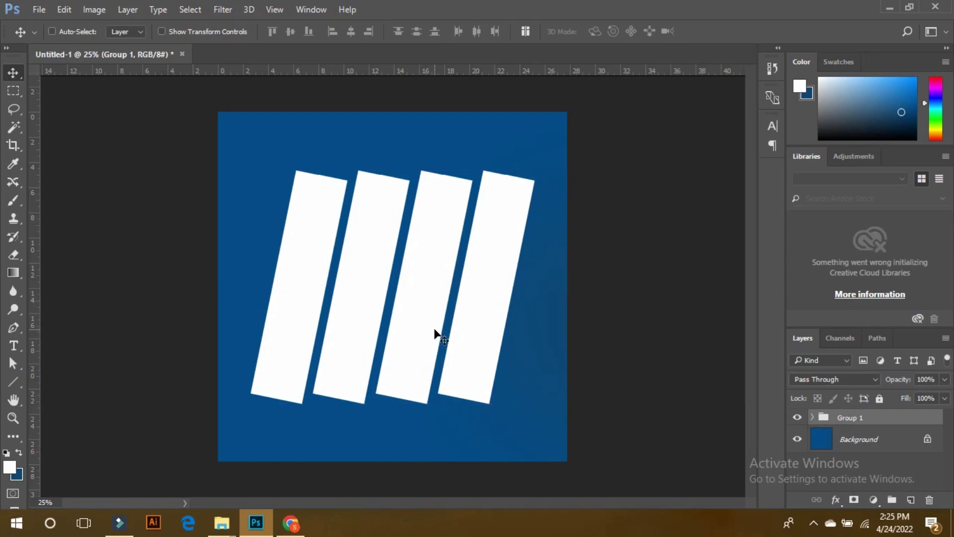
Place the grahame-jenkins blue car photo from the Downloads folder above Group 1 and clip it to the group.
mouse_move(222, 523)
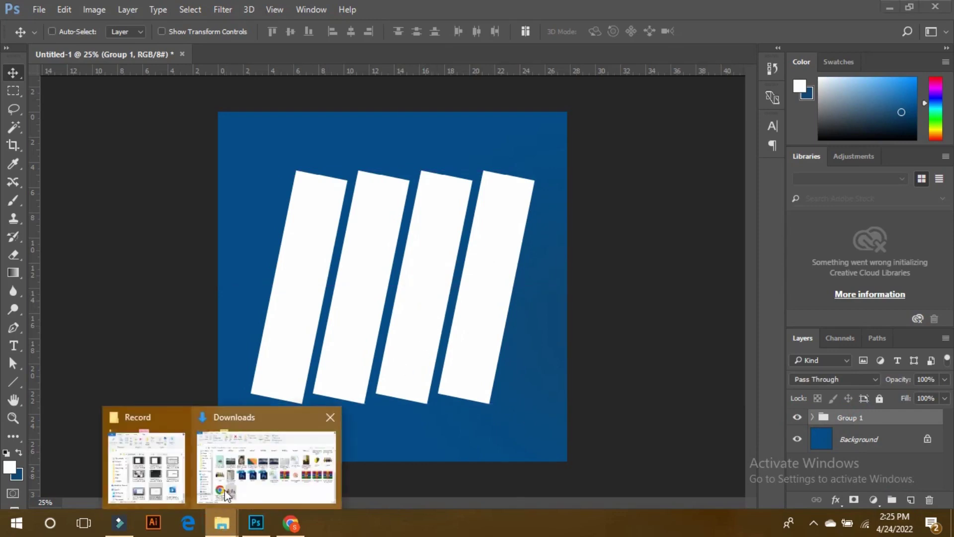
click(227, 491)
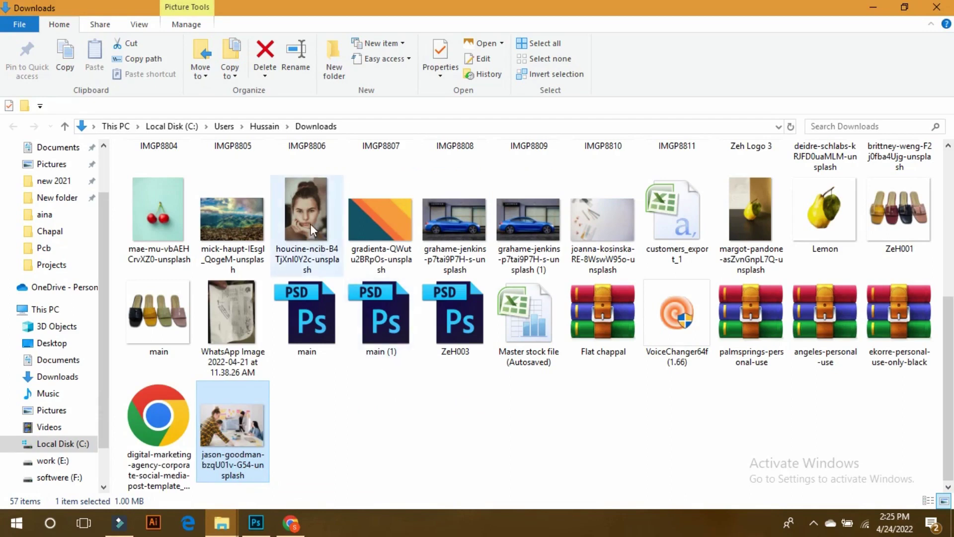
scroll(640, 288, up, 5)
scroll(647, 289, down, 5)
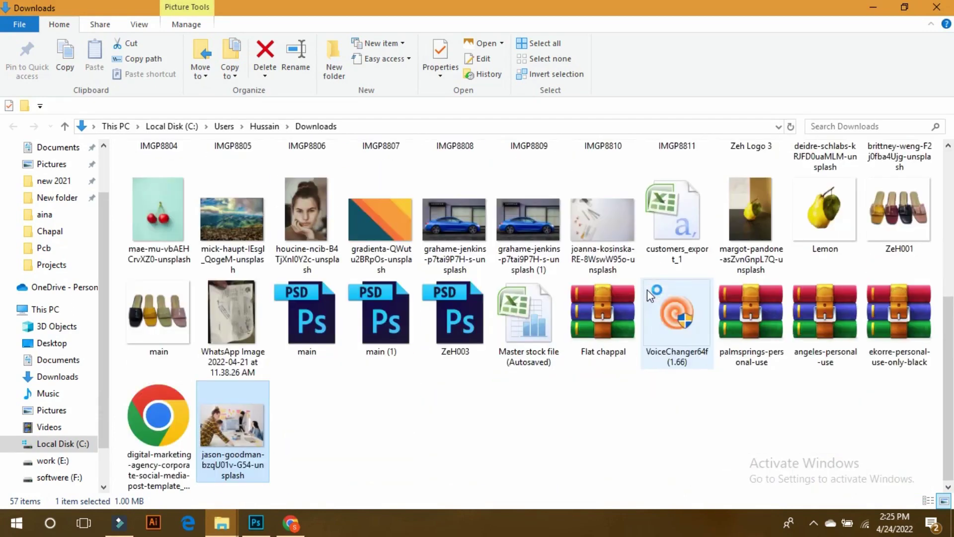
drag(442, 225, 471, 313)
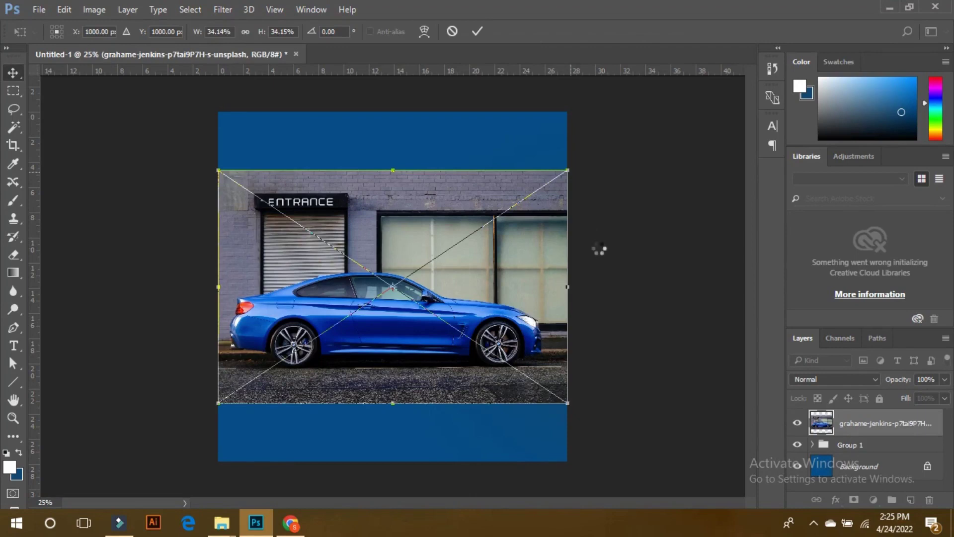
key(Return)
alt+click(825, 431)
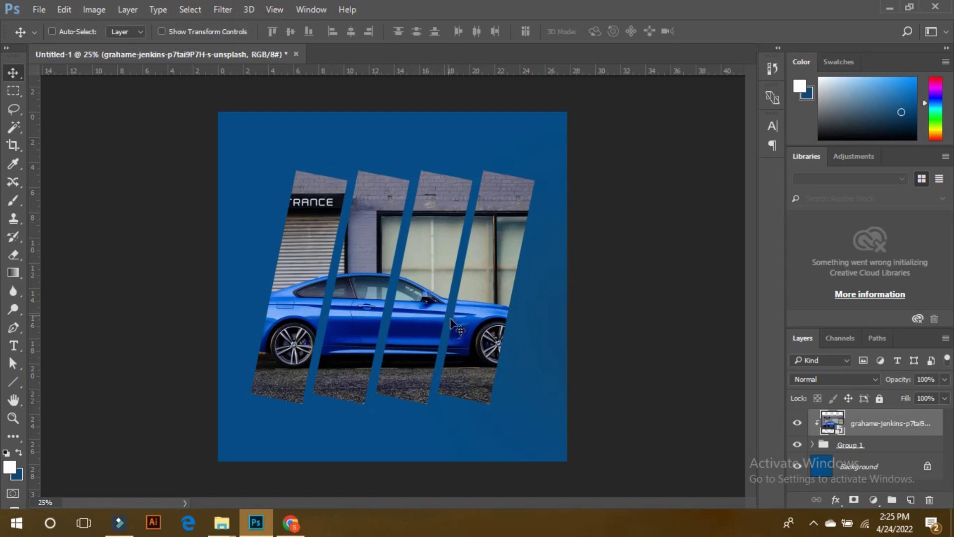
Add an outer glow to Group 1 in white (ffffff) with 33% spread and 18 px size.
click(853, 445)
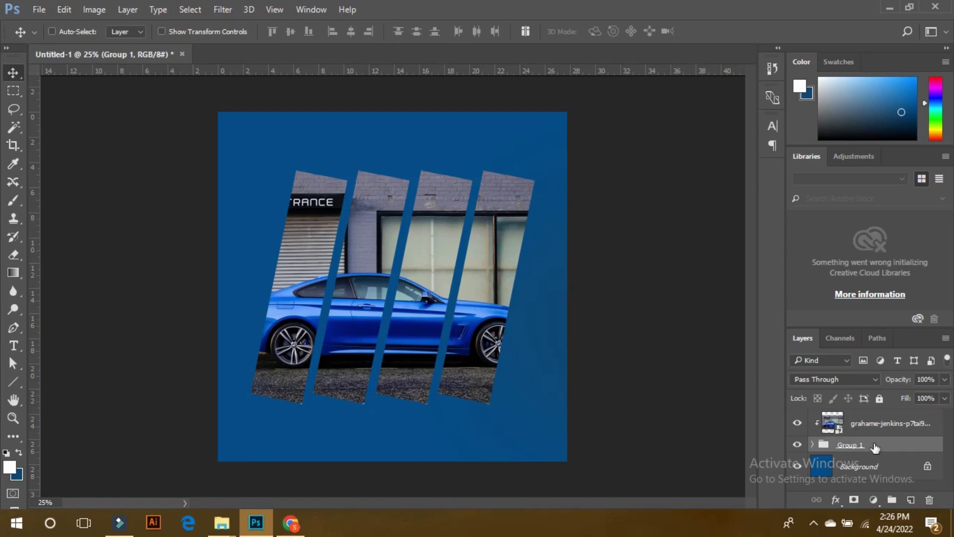
click(837, 498)
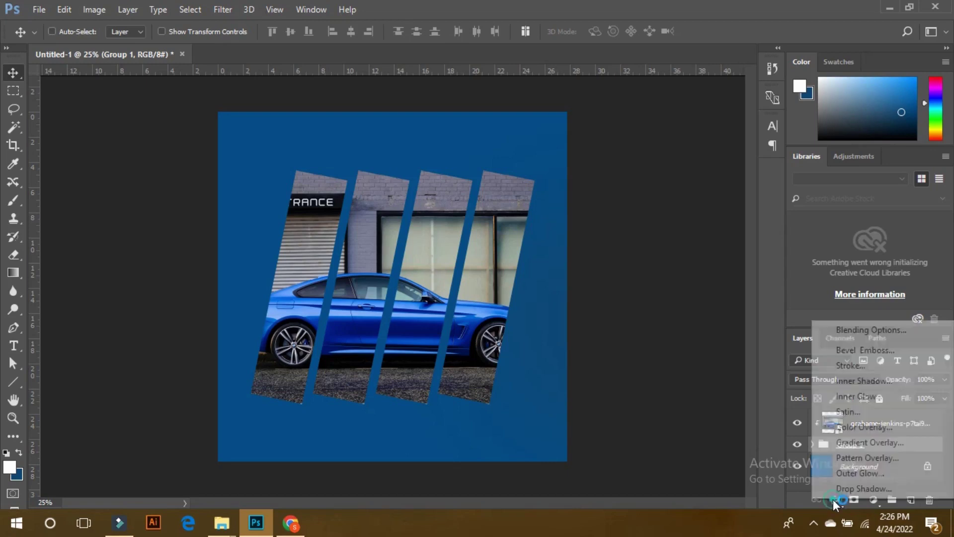
click(864, 471)
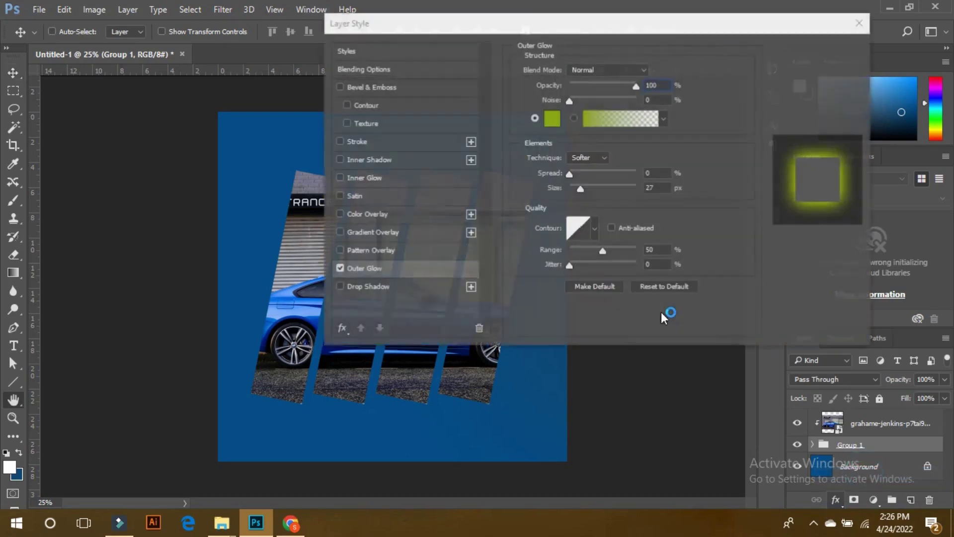
drag(490, 29, 643, 17)
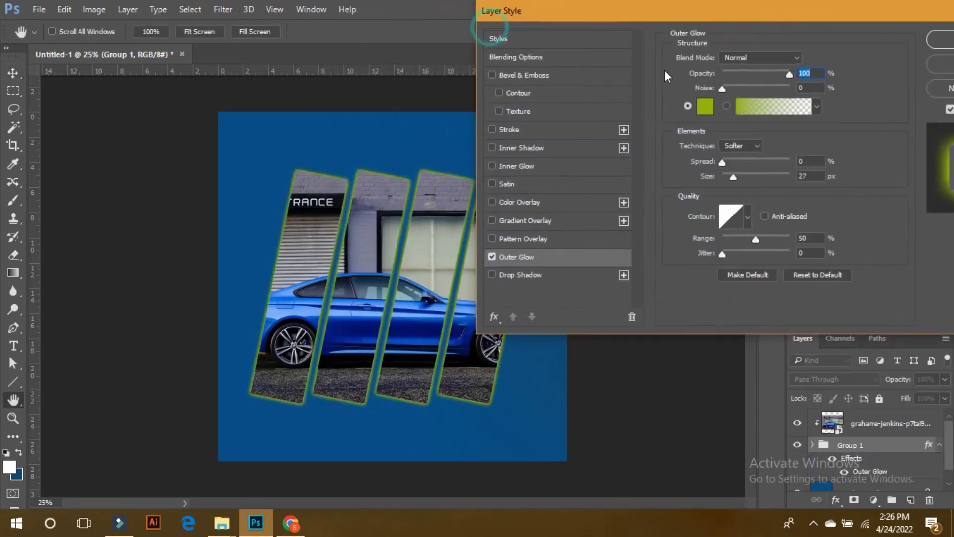
click(701, 106)
click(659, 144)
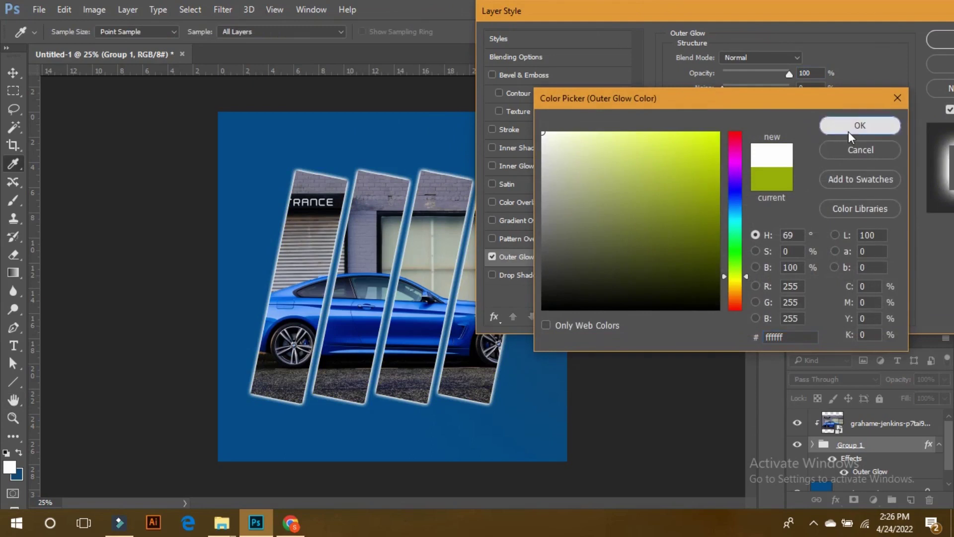
click(850, 130)
drag(723, 160, 737, 177)
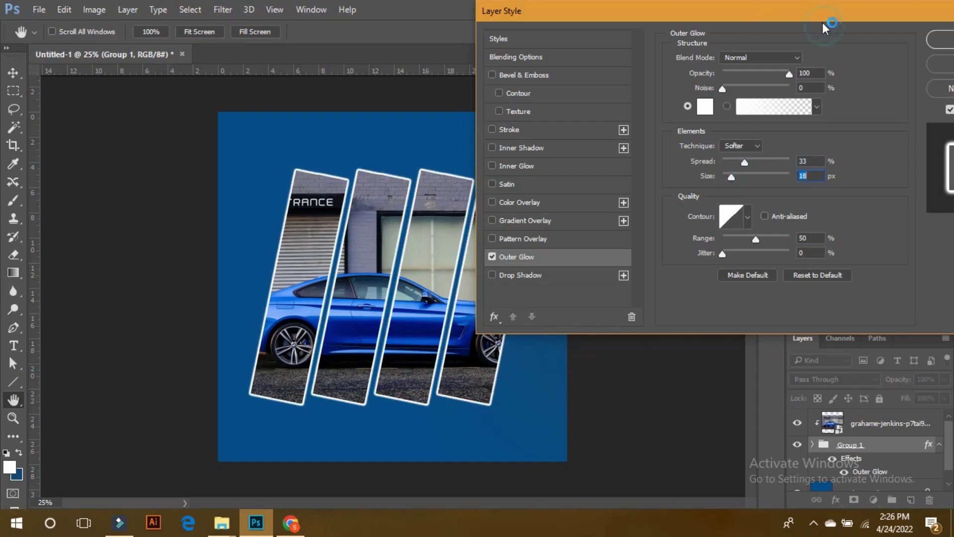
click(864, 39)
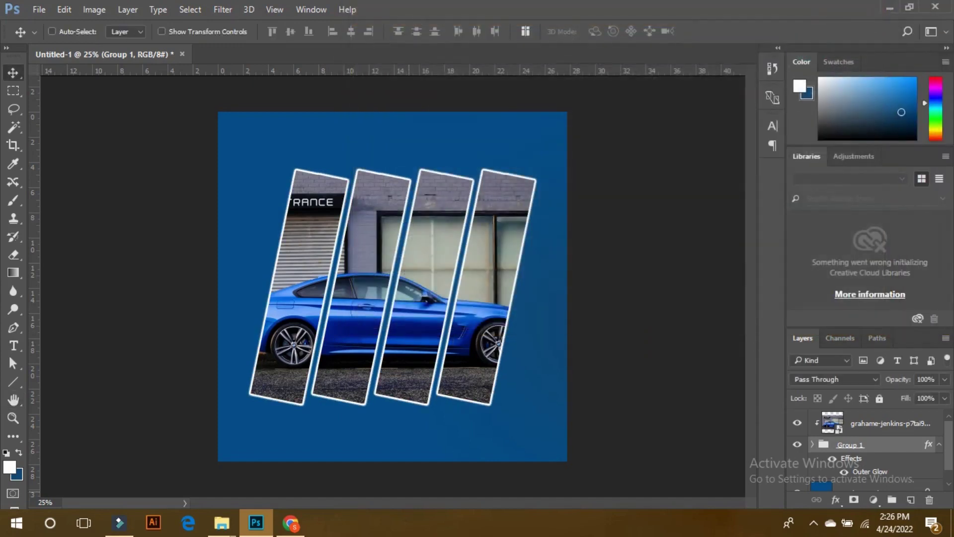
Switch to Chrome and look through the social media post design image results.
click(304, 530)
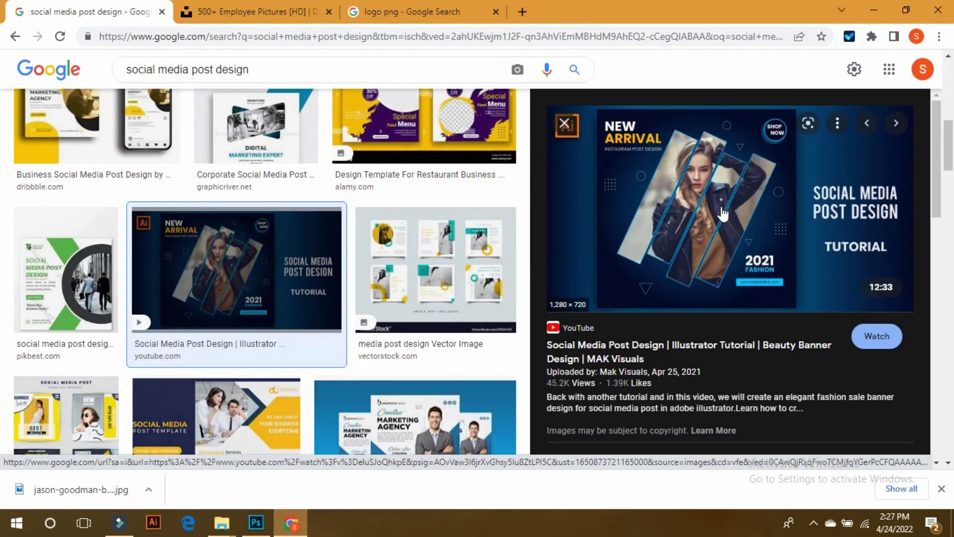
scroll(497, 318, down, 3)
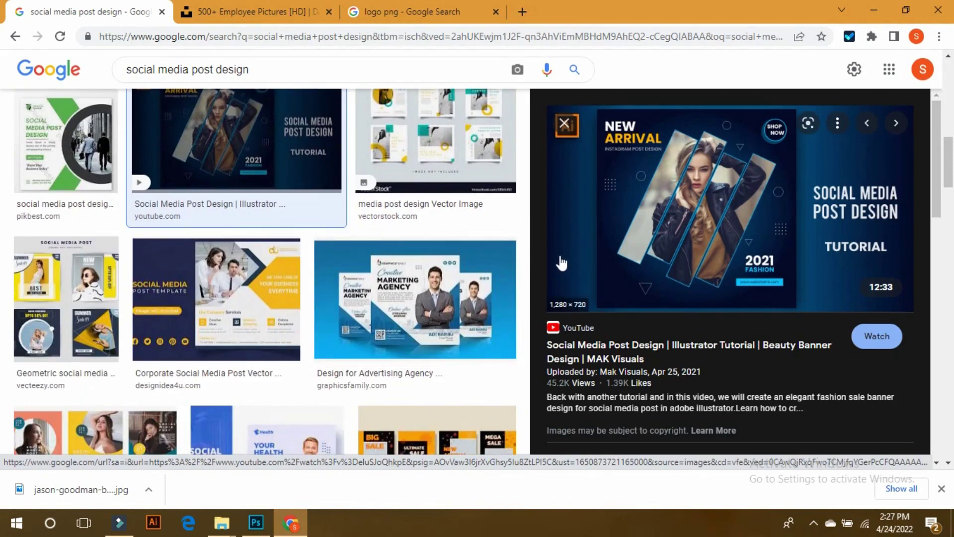
scroll(430, 254, down, 4)
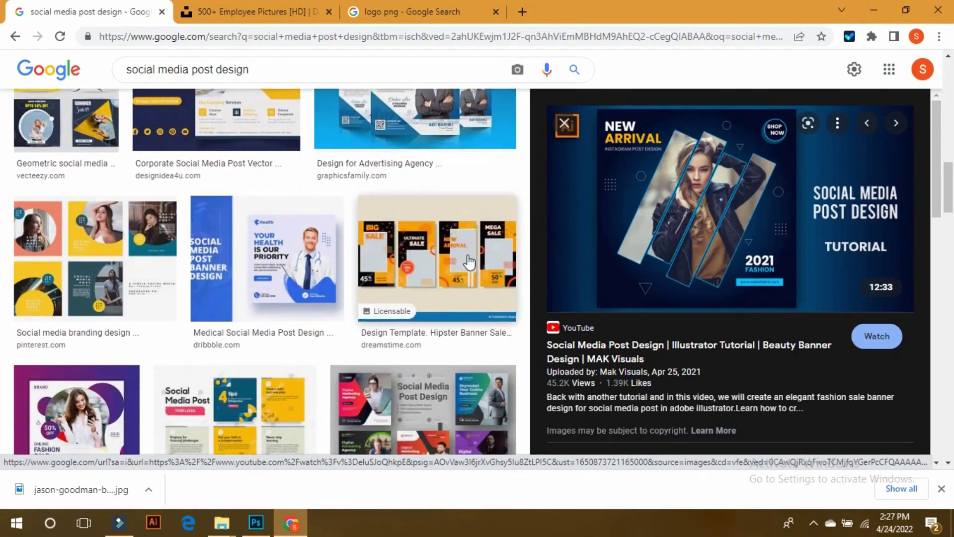
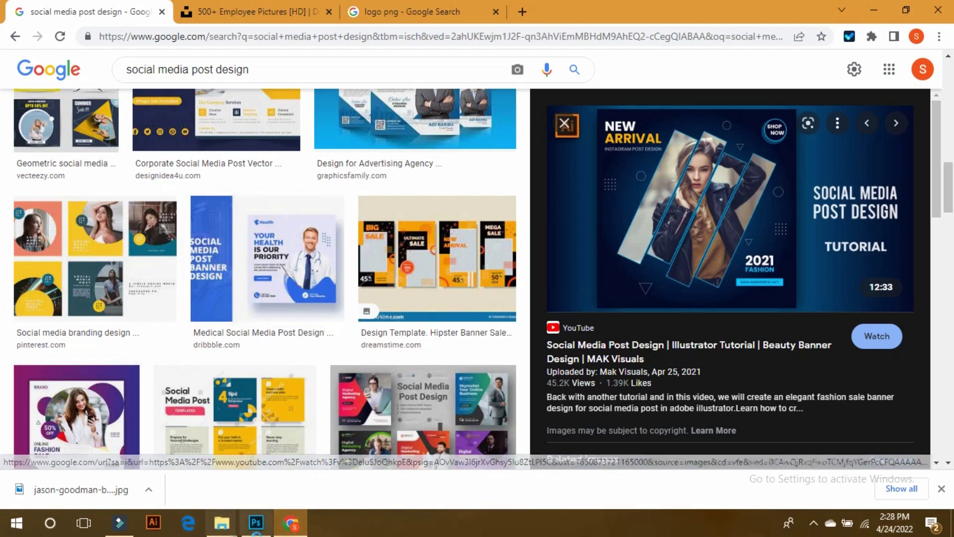
Switch to File Explorer and open the design14 PSD from the delicious-coffee-social-media-instagram-post-template folder in Social Media Posts.
click(233, 519)
click(239, 503)
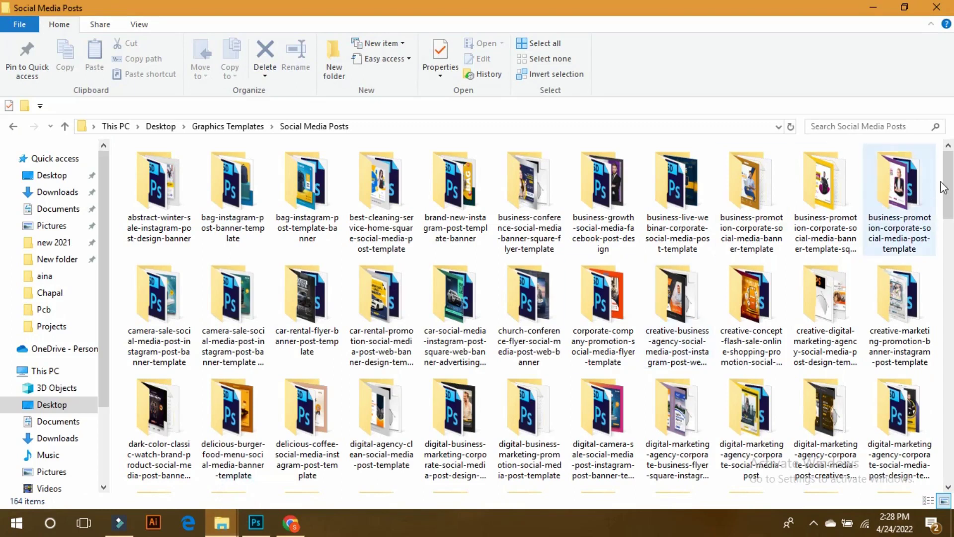
mouse_move(950, 176)
mouse_down()
mouse_move(950, 390)
mouse_move(950, 185)
mouse_up()
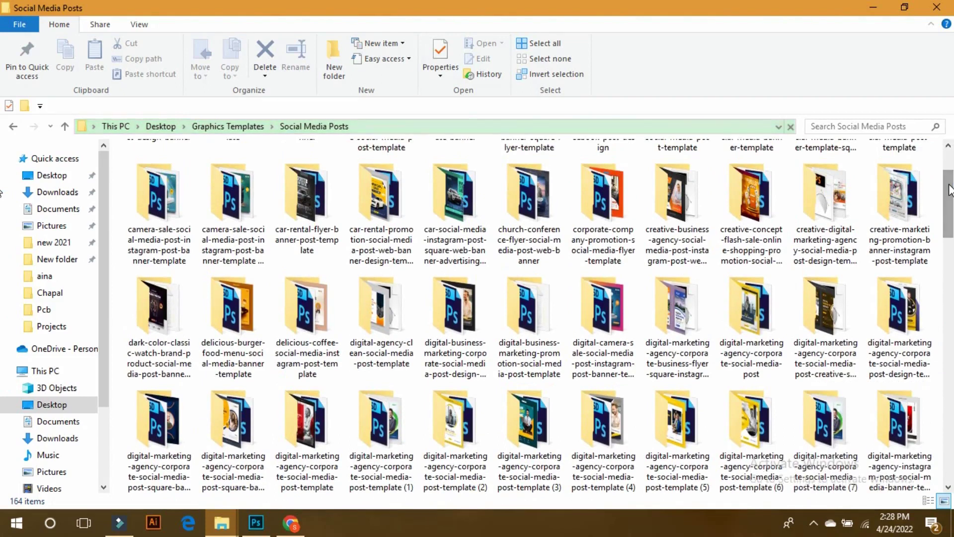
double_click(295, 310)
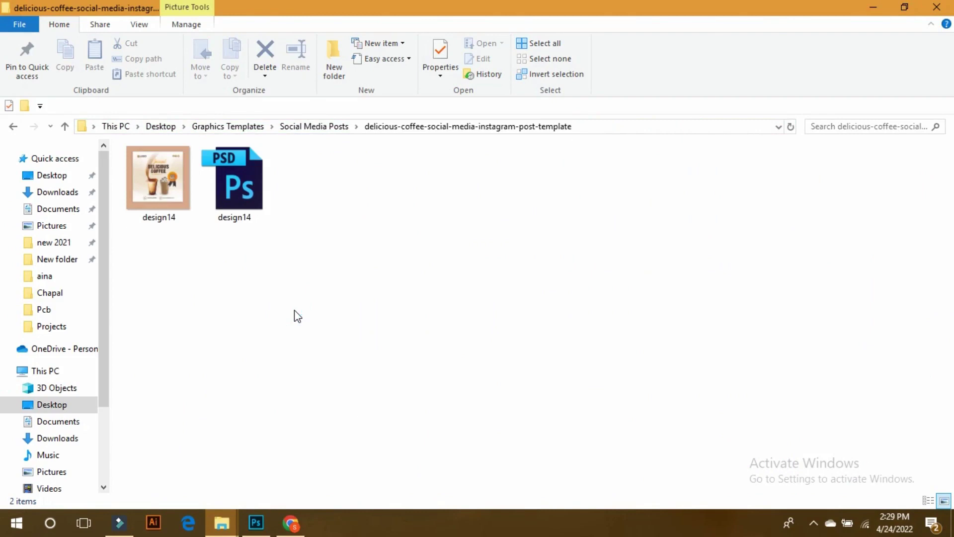
click(223, 191)
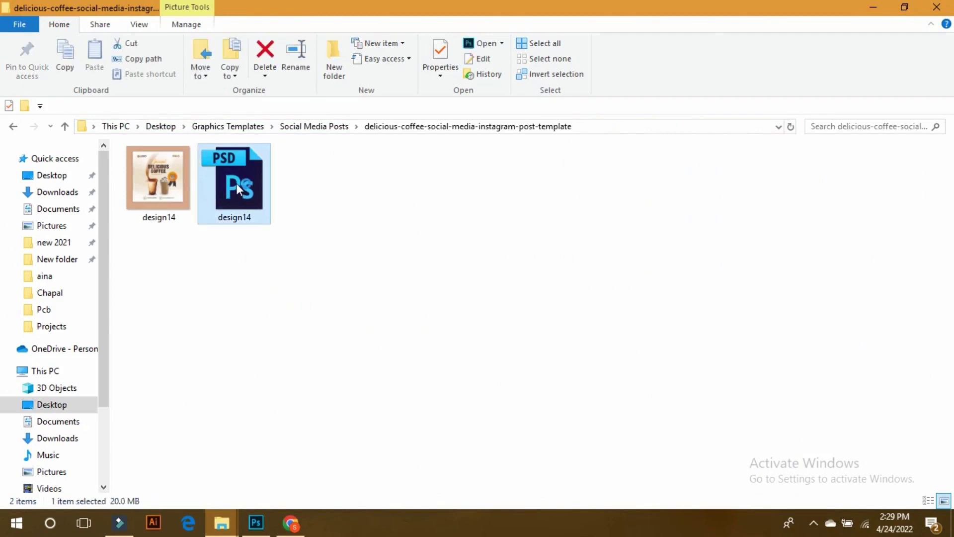
double_click(237, 183)
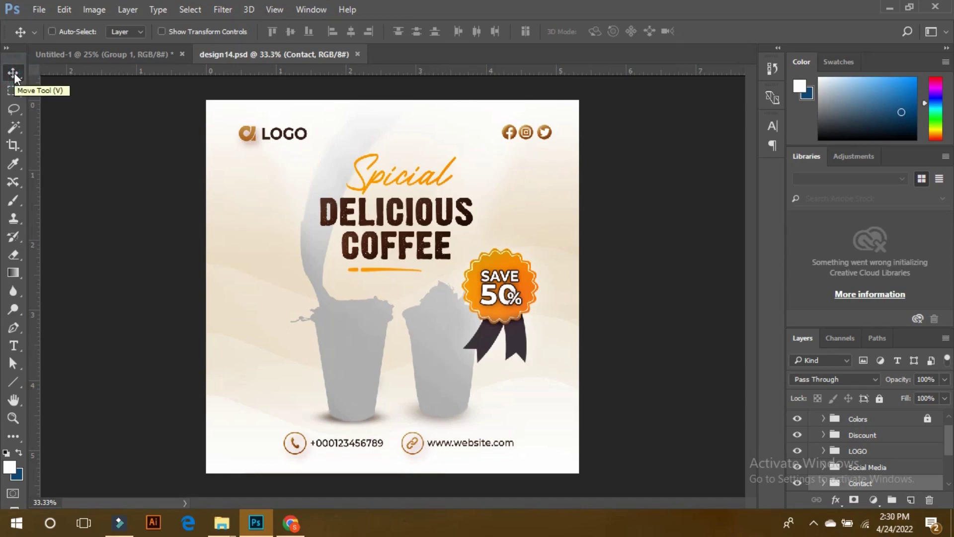
Turn on Auto-Select for the Move tool and select the cup placeholder, the Save 50% badge and the Twitter icon in turn.
click(60, 32)
click(94, 75)
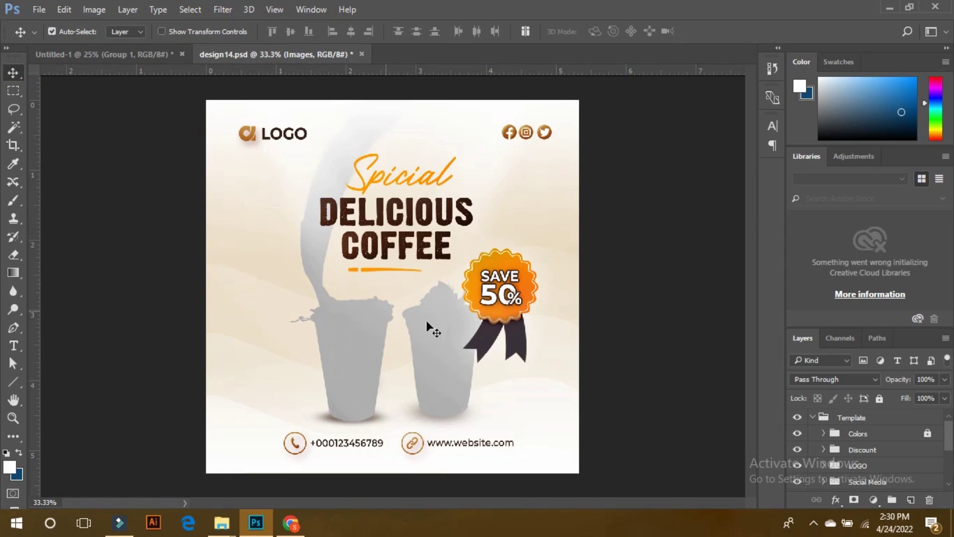
click(364, 345)
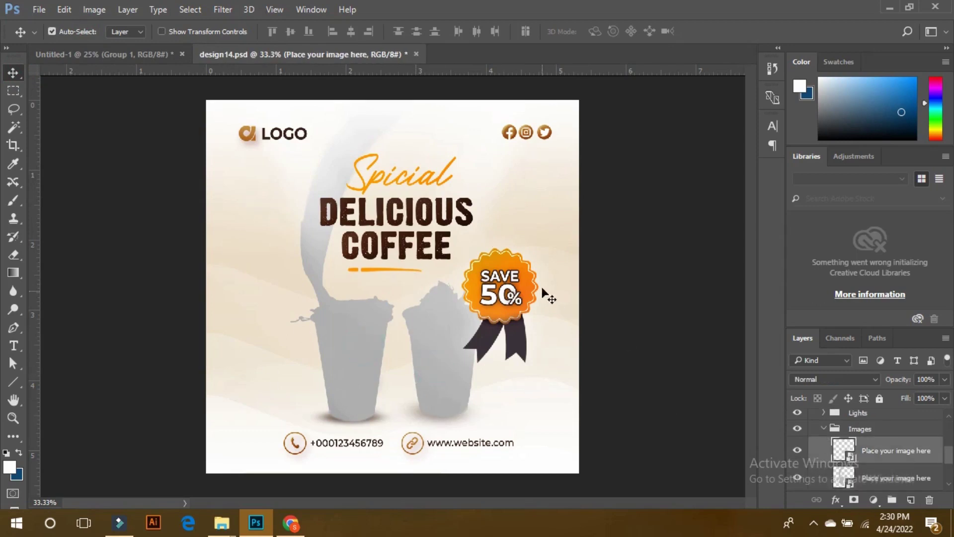
click(513, 282)
click(543, 132)
Delete both grey cup placeholder layers, keeping their shadows.
click(362, 376)
click(361, 368)
scroll(890, 469, down, 2)
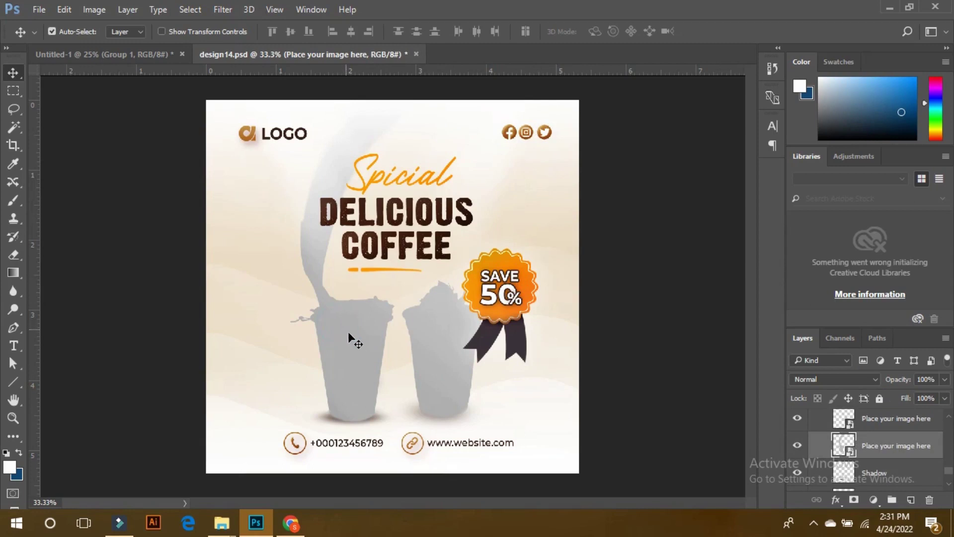
key(Delete)
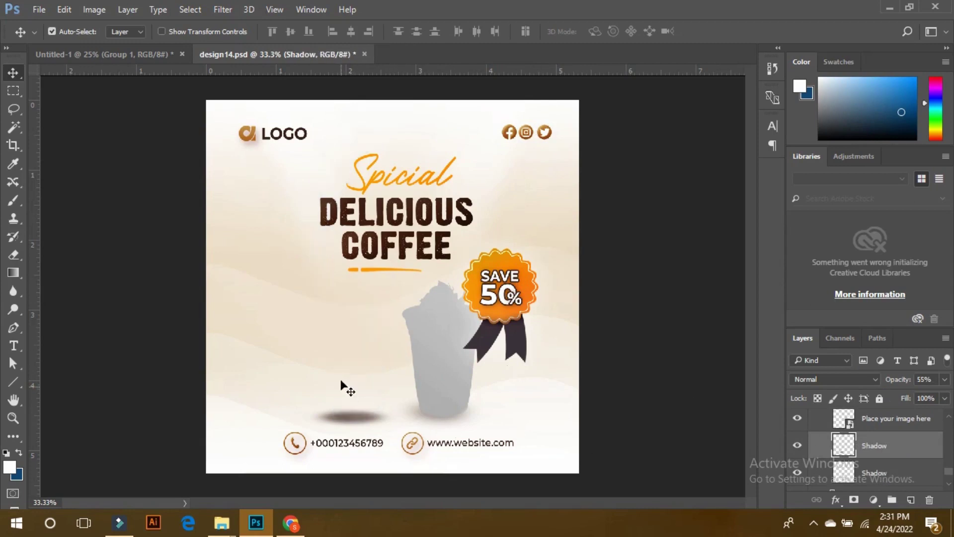
click(444, 353)
key(Delete)
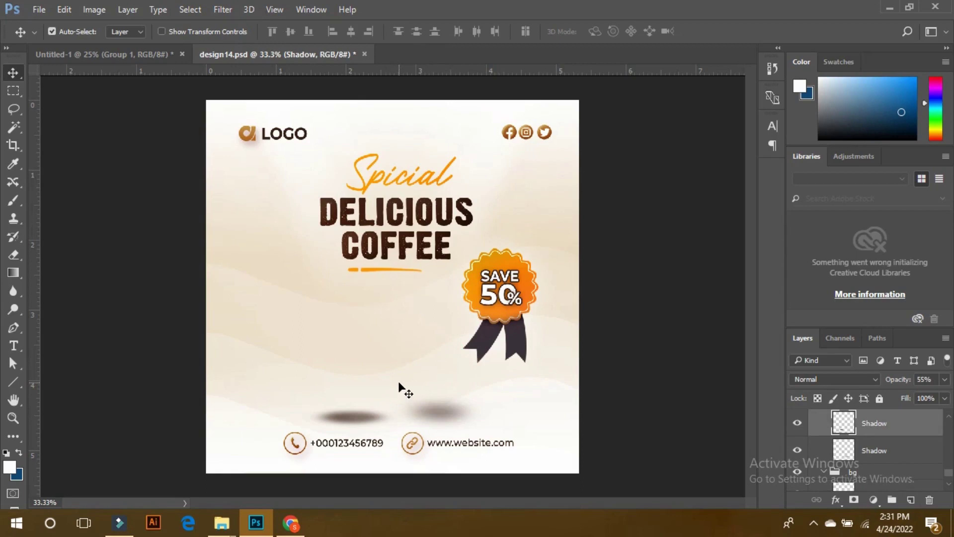
Switch to Chrome, search Google Images for "icecream png" and look through the results.
click(290, 521)
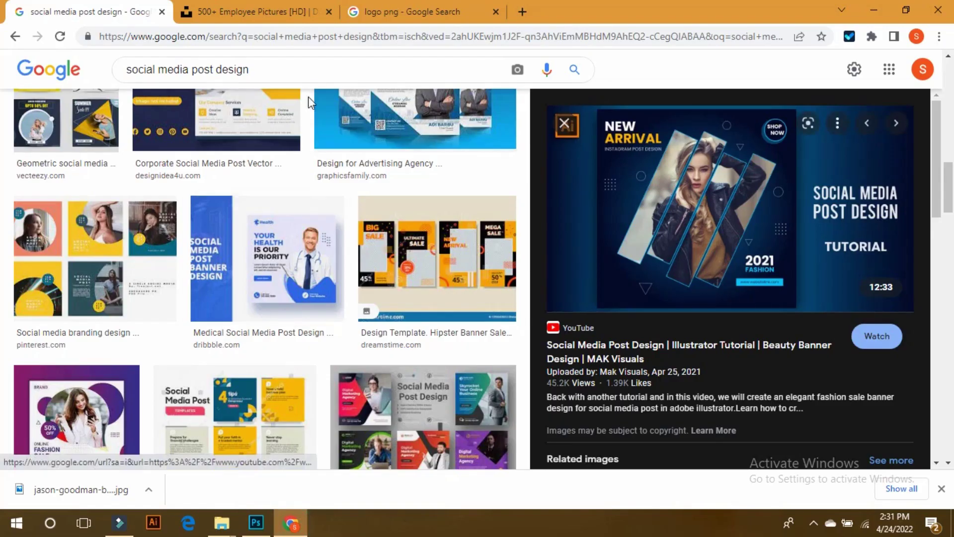
triple_click(296, 70)
text(icec)
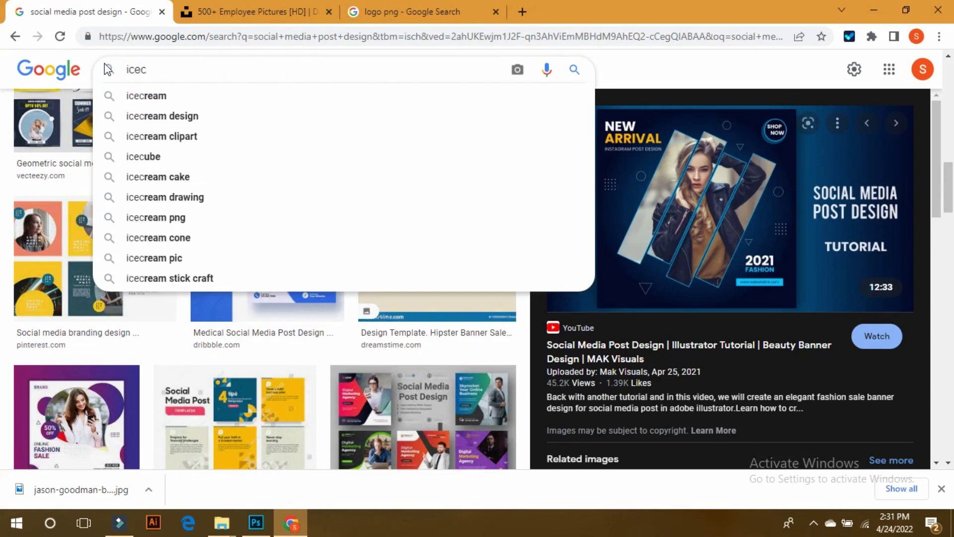
text(ream png)
key(Return)
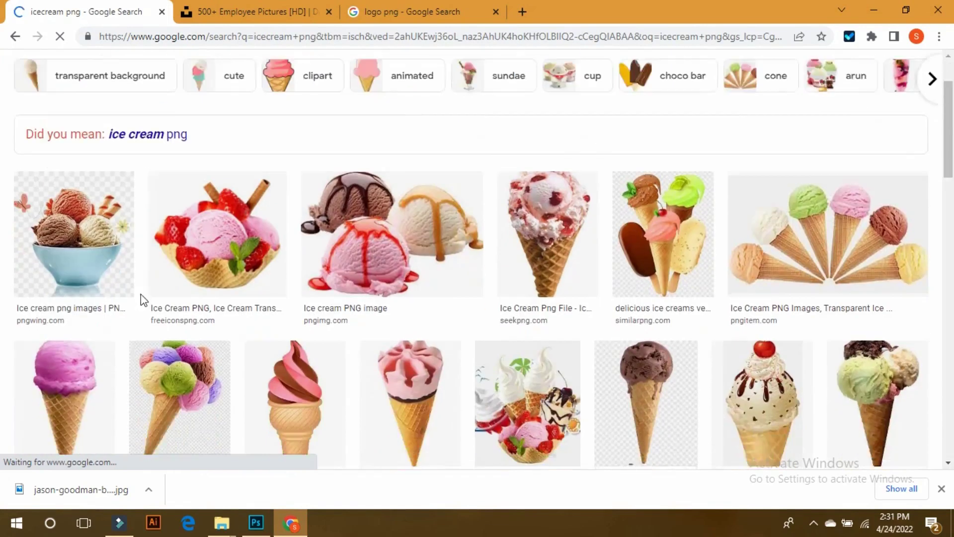
scroll(233, 278, down, 1)
scroll(361, 215, down, 4)
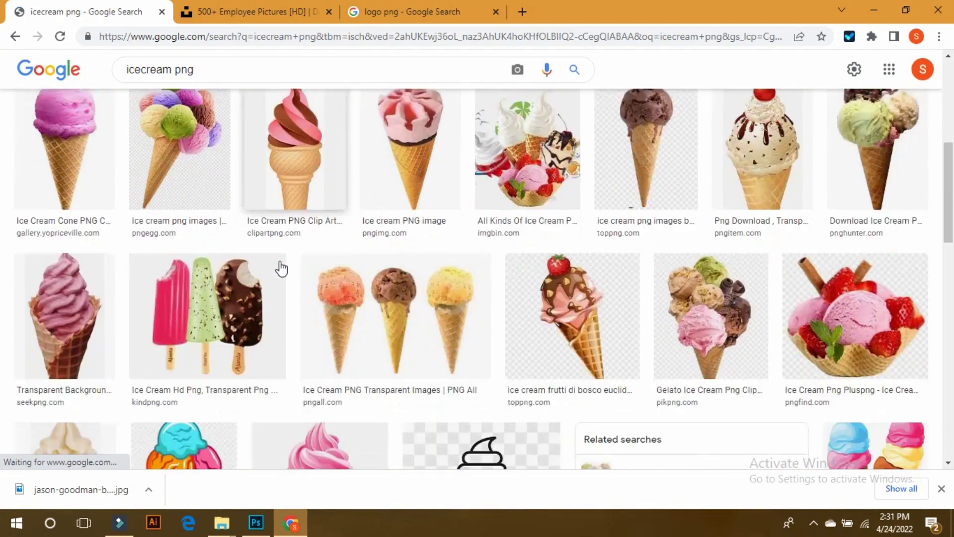
Preview the pink soft-serve cone, then copy the FreeIconsPng image of strawberry ice cream in a waffle bowl.
click(82, 303)
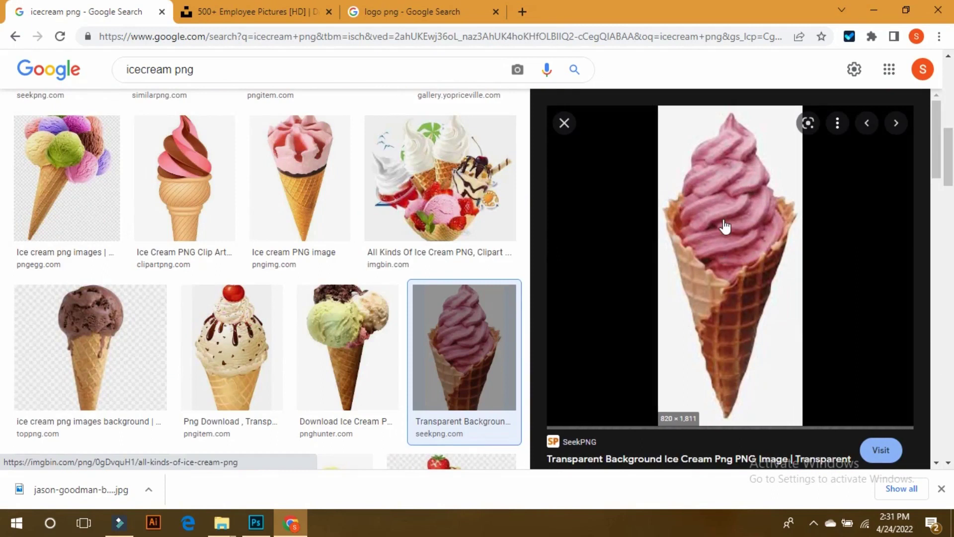
scroll(337, 330, up, 5)
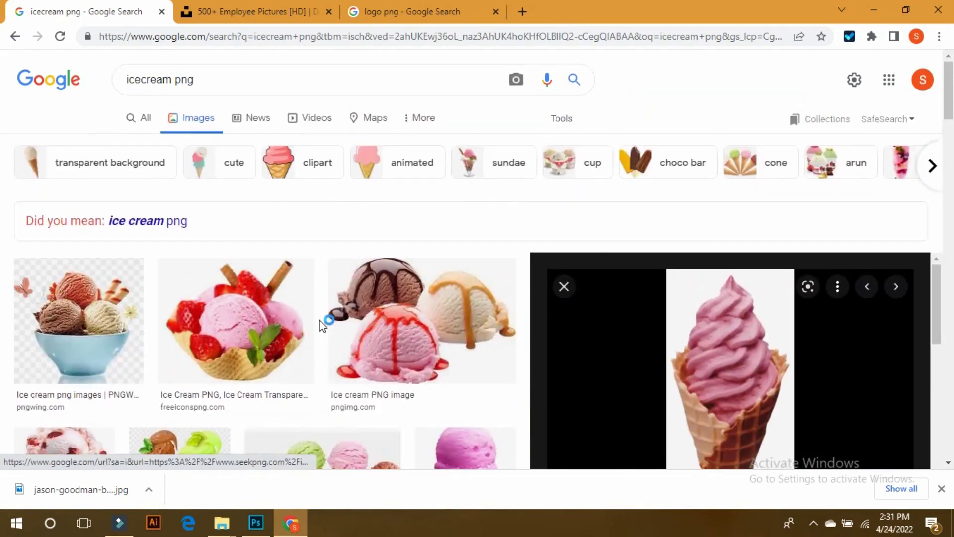
scroll(320, 325, down, 3)
click(228, 179)
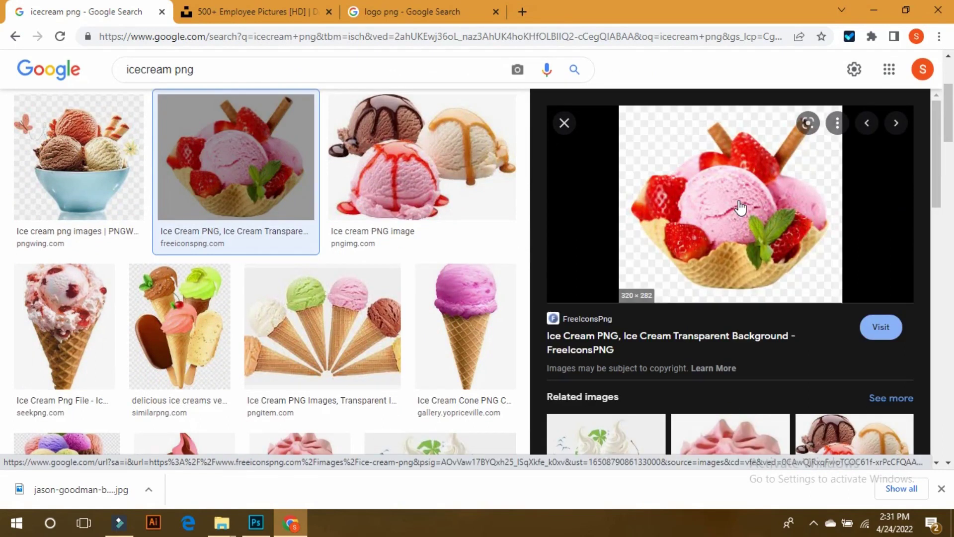
right_click(740, 206)
click(790, 364)
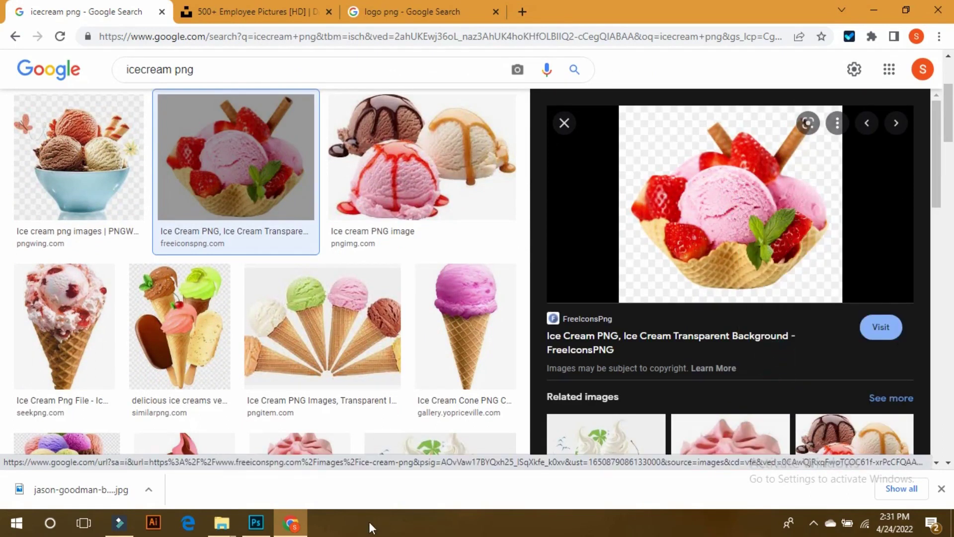
Switch to Photoshop, paste the ice cream image into design14.psd, scale it to about 260% and move it down above the shadows.
click(256, 522)
drag(315, 419, 348, 402)
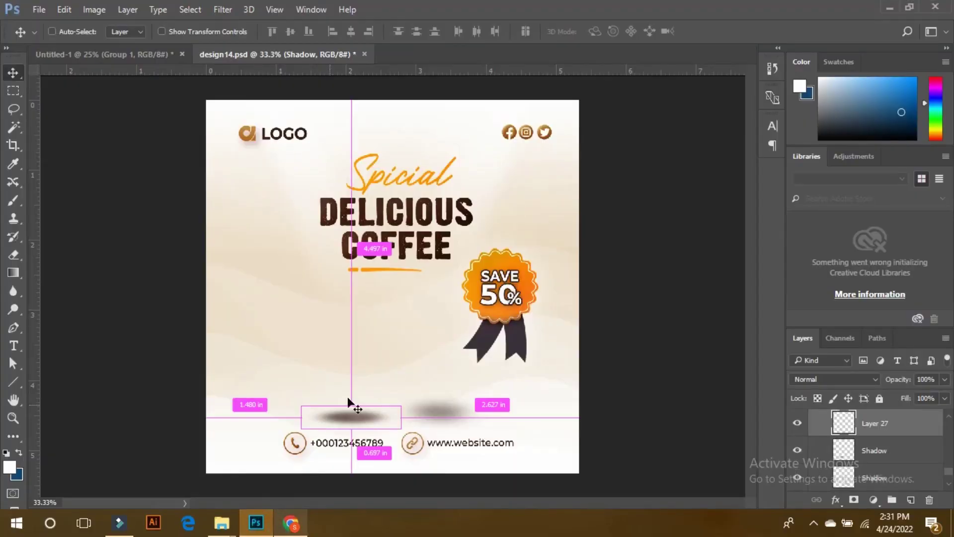
key(ctrl+v)
key(ctrl+t)
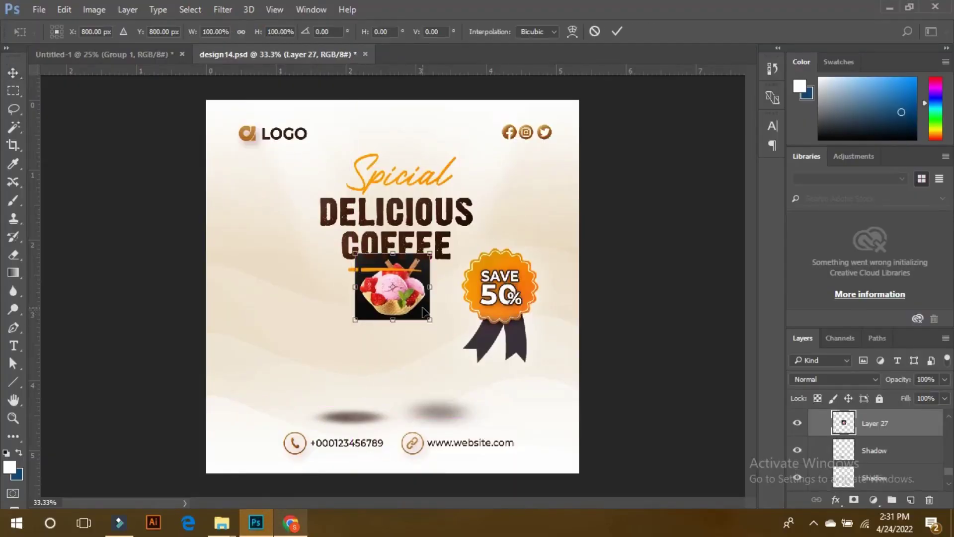
drag(430, 254, 489, 201)
drag(470, 245, 453, 289)
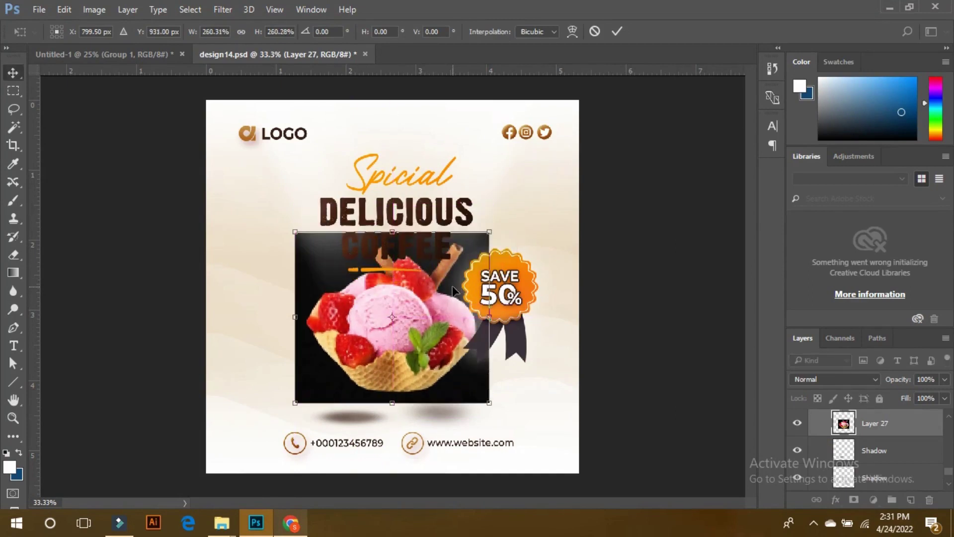
key(Return)
Remove the black background around the ice cream bowl with the Magic Wand tool.
key(w)
click(467, 390)
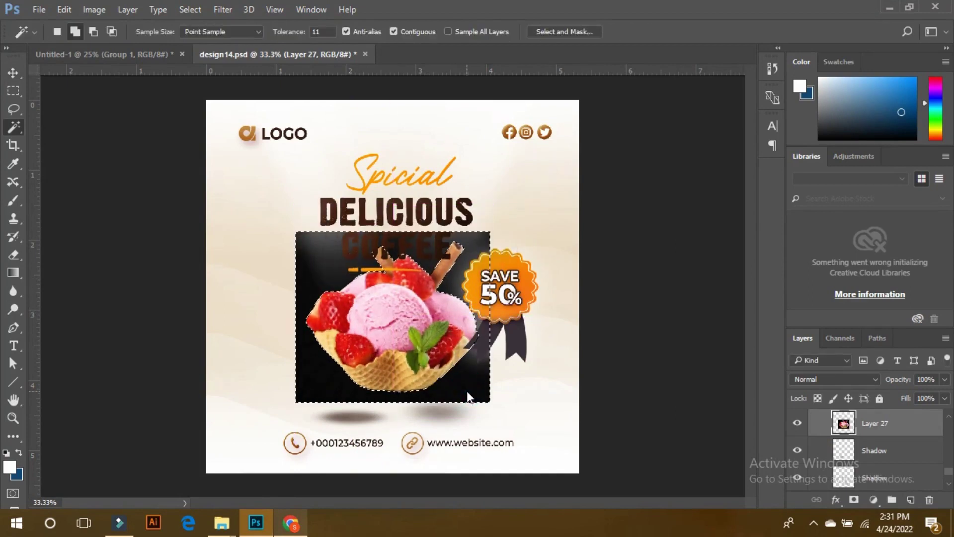
key(Delete)
Enlarge the ice cream bowl cutout to about 116% and lower it onto the two shadows.
key(ctrl+t)
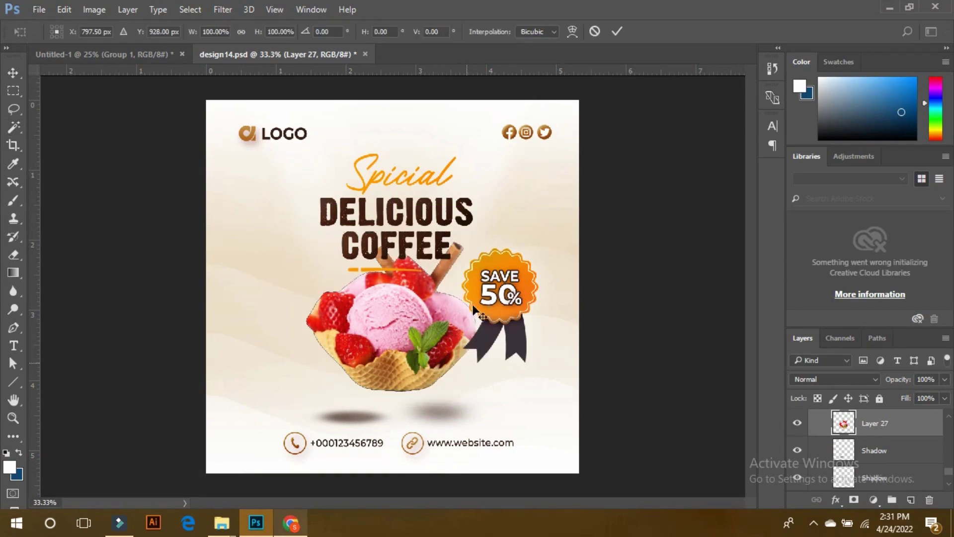
drag(479, 241, 492, 230)
drag(447, 296, 445, 312)
key(Return)
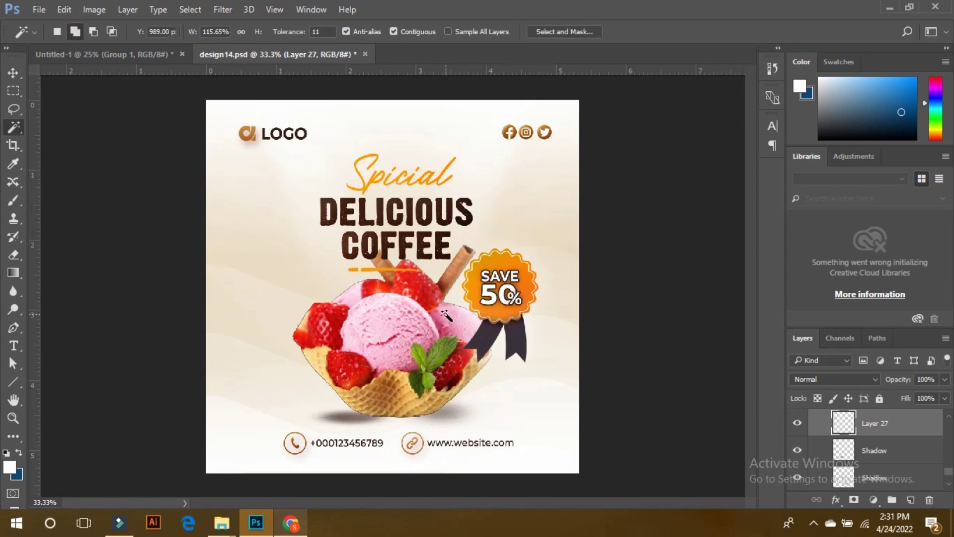
Delete the shadow at the bowl's left and widen the remaining shadow to about 204%, centring it beneath the ice cream bowl.
click(12, 72)
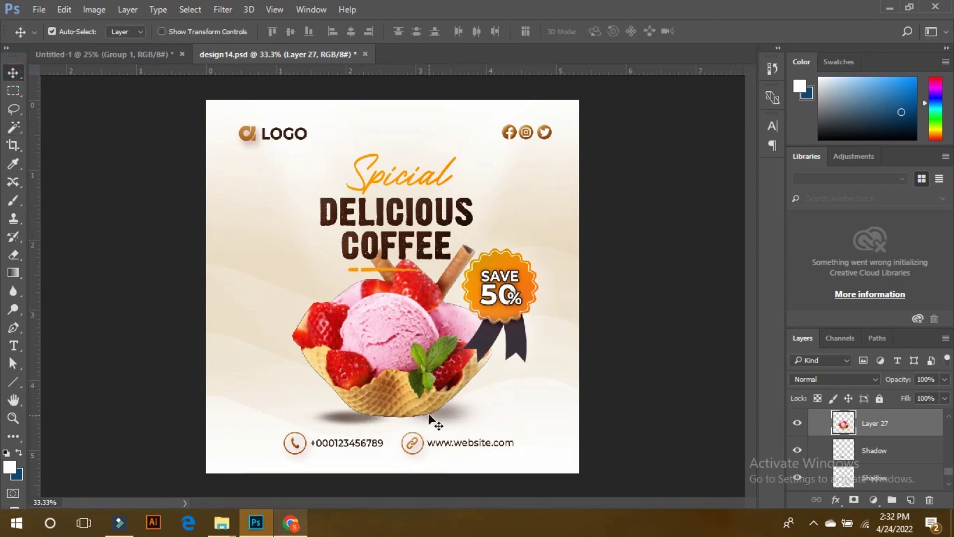
click(348, 416)
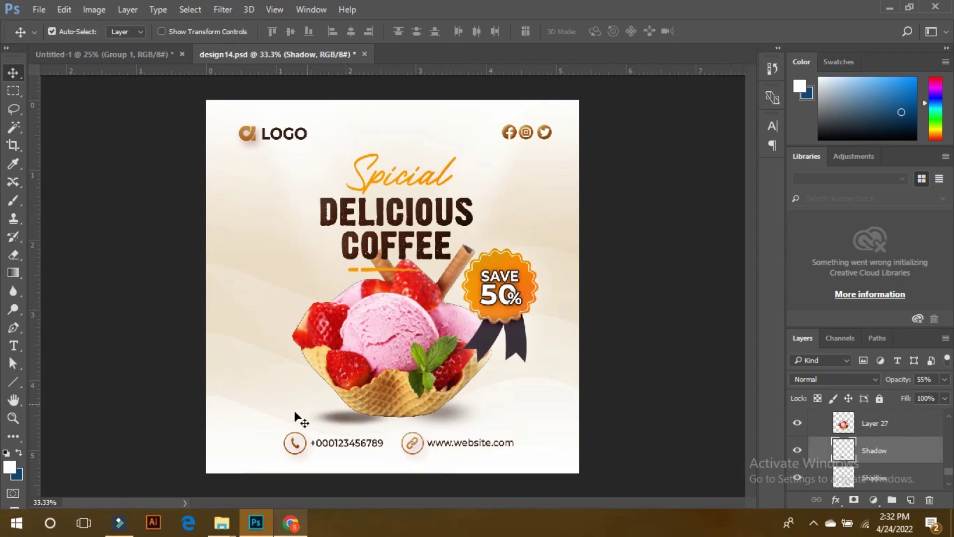
key(Delete)
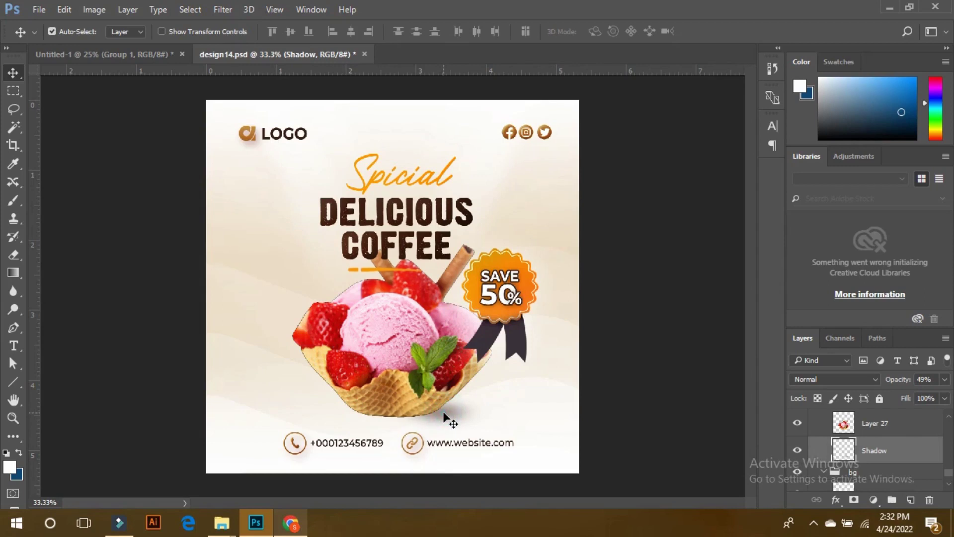
key(ctrl+t)
drag(388, 409, 276, 412)
drag(408, 411, 420, 413)
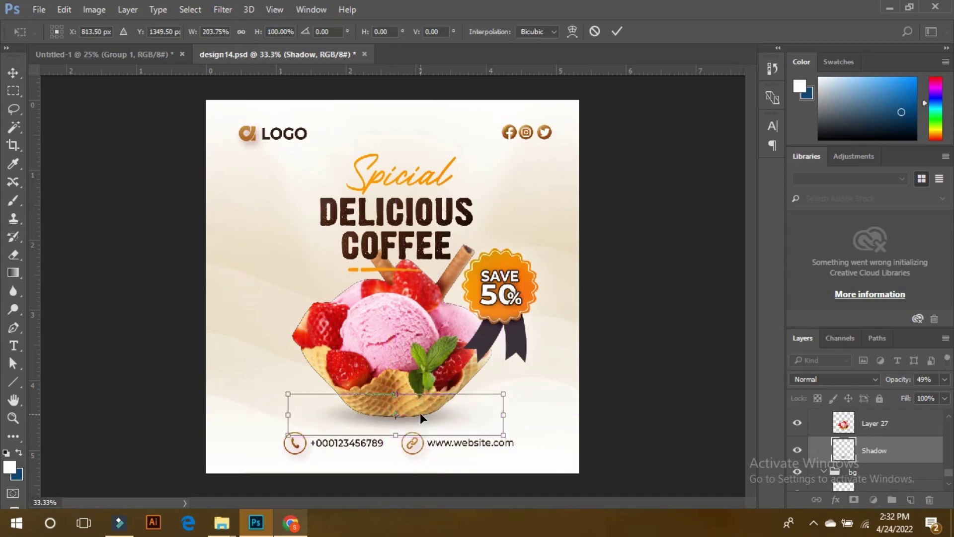
key(Return)
click(400, 440)
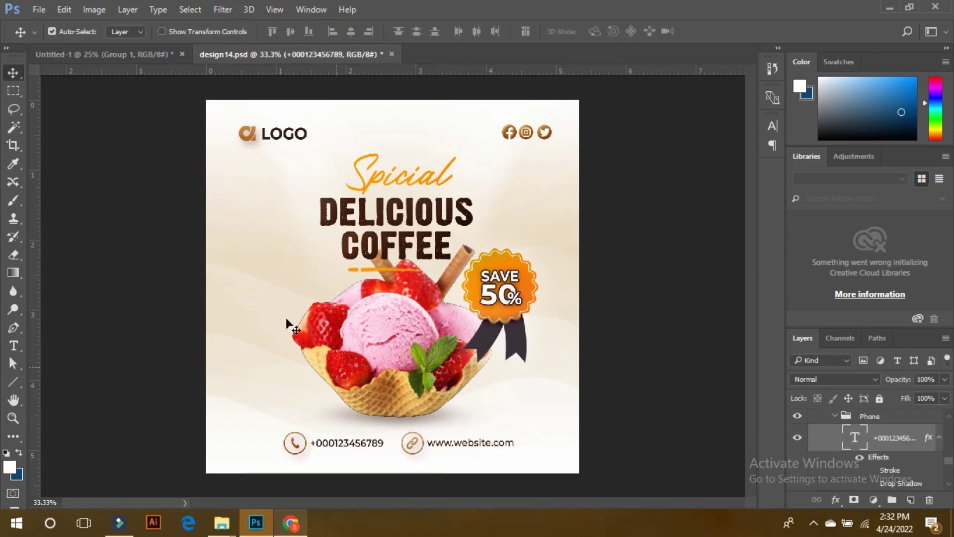
click(14, 346)
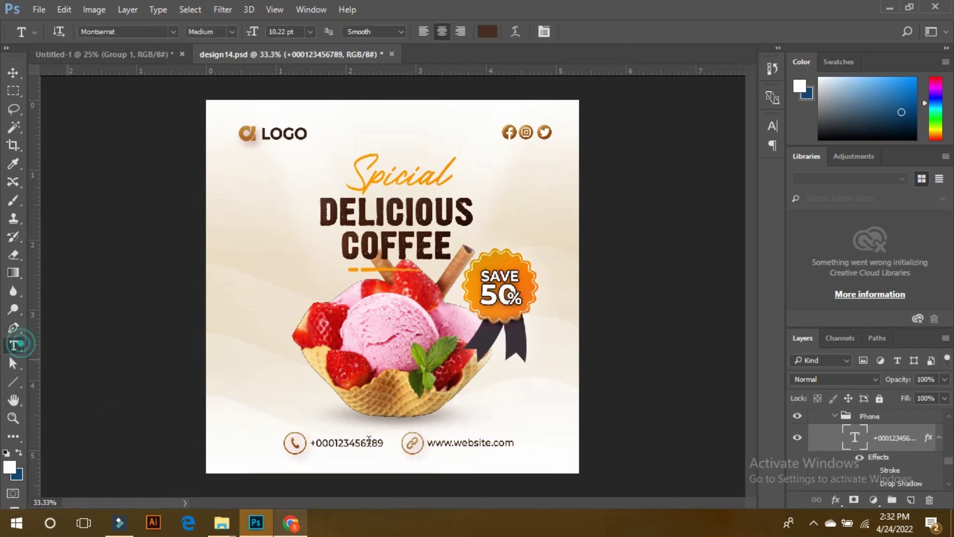
click(361, 443)
click(357, 443)
click(343, 447)
click(363, 444)
text(hk)
text(xhdz)
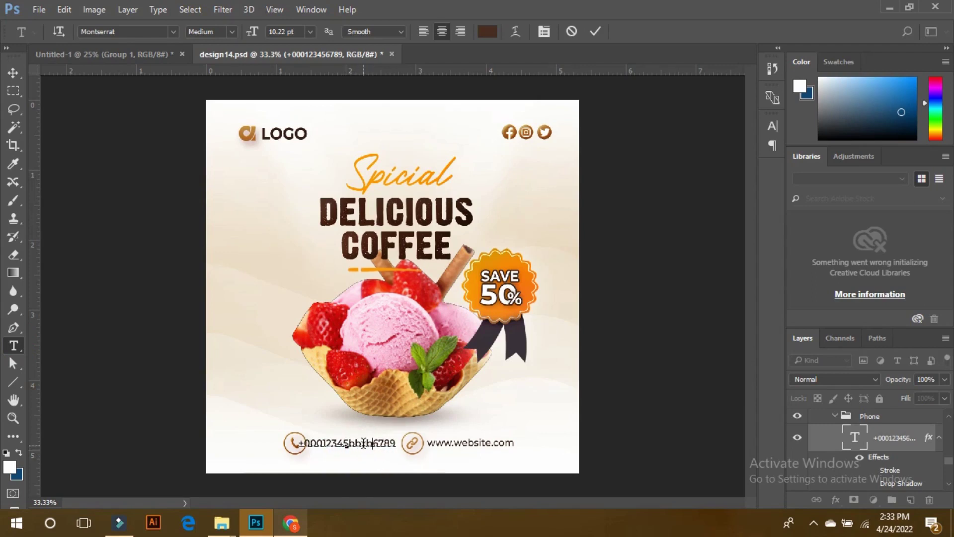
key(Escape)
click(11, 72)
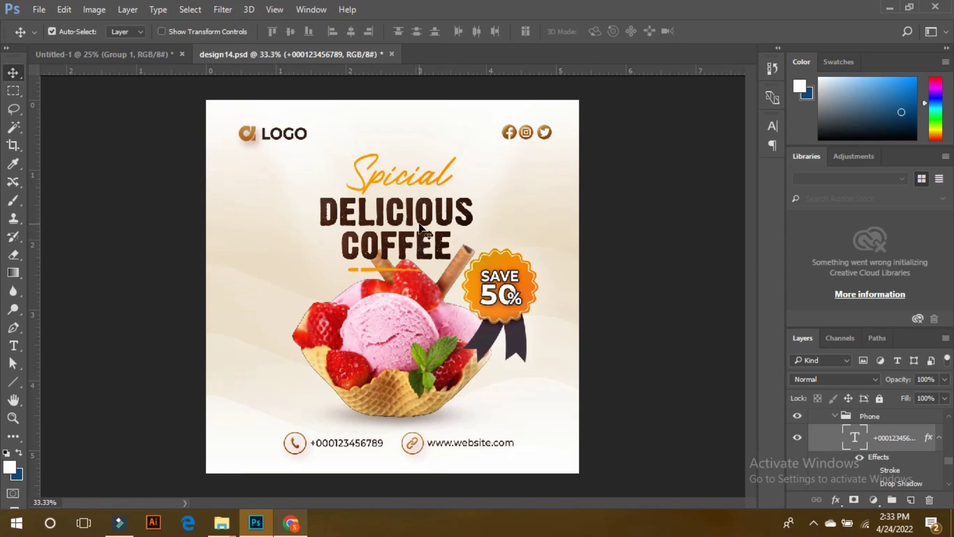
Accept the missing-font substitution for the "Delicious coffee" headline and set all of its text to the Lemon/Milk font.
key(t)
click(401, 219)
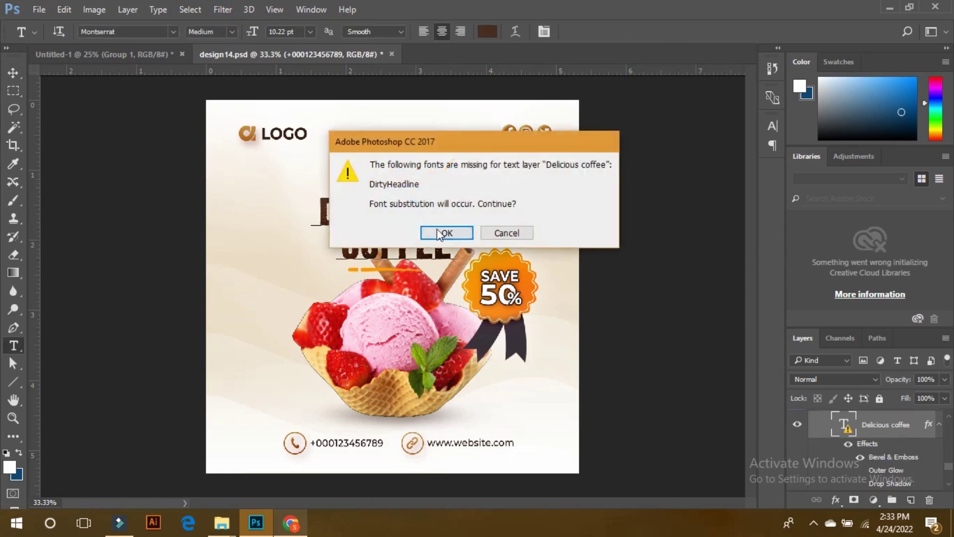
key(Return)
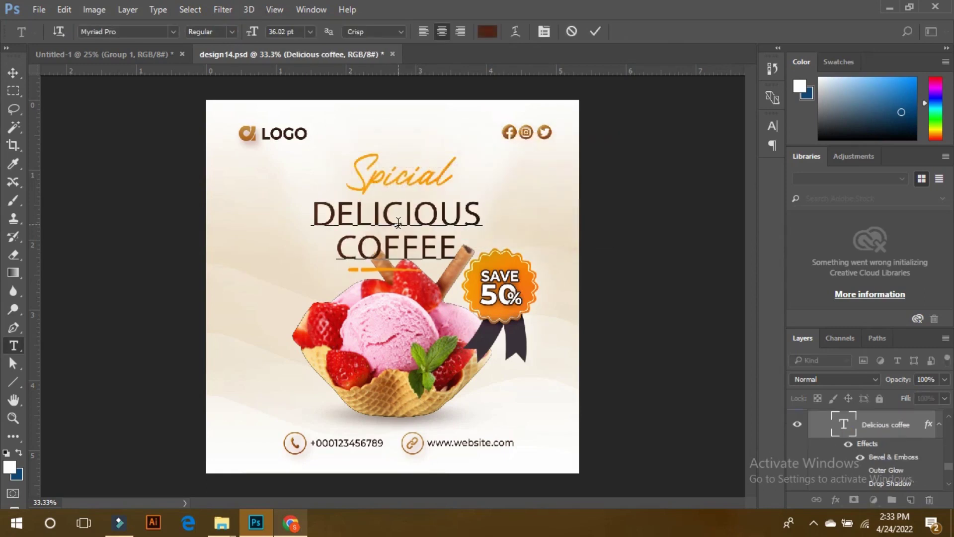
key(ctrl+a)
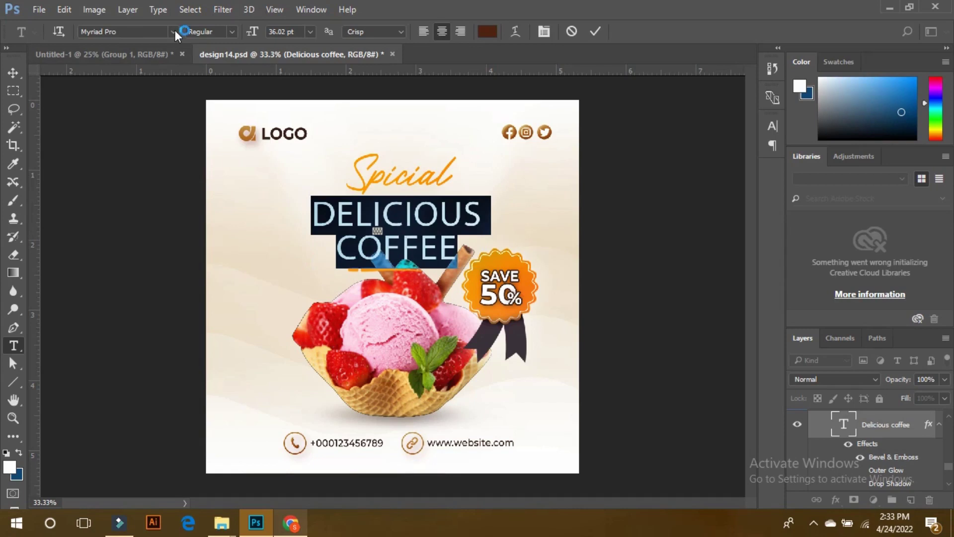
click(173, 31)
drag(344, 282, 344, 69)
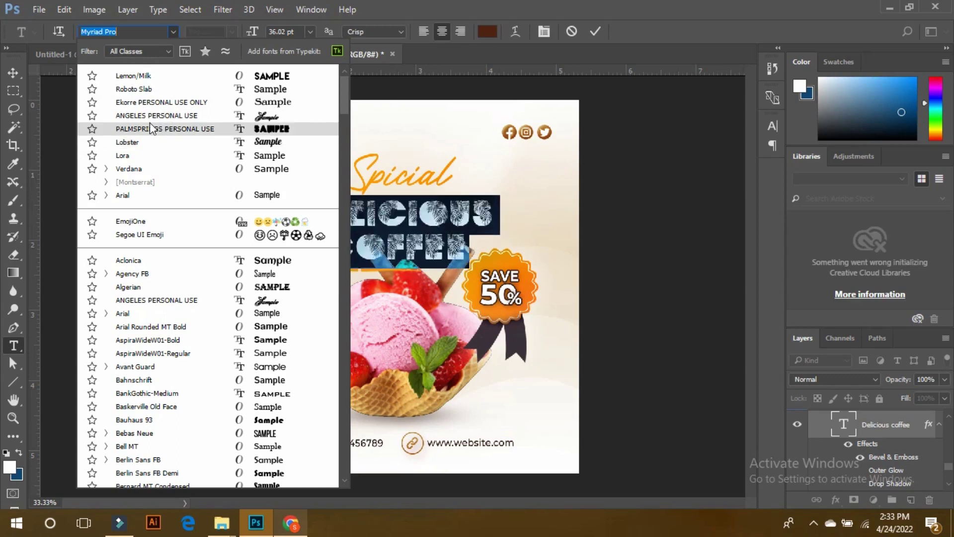
click(147, 75)
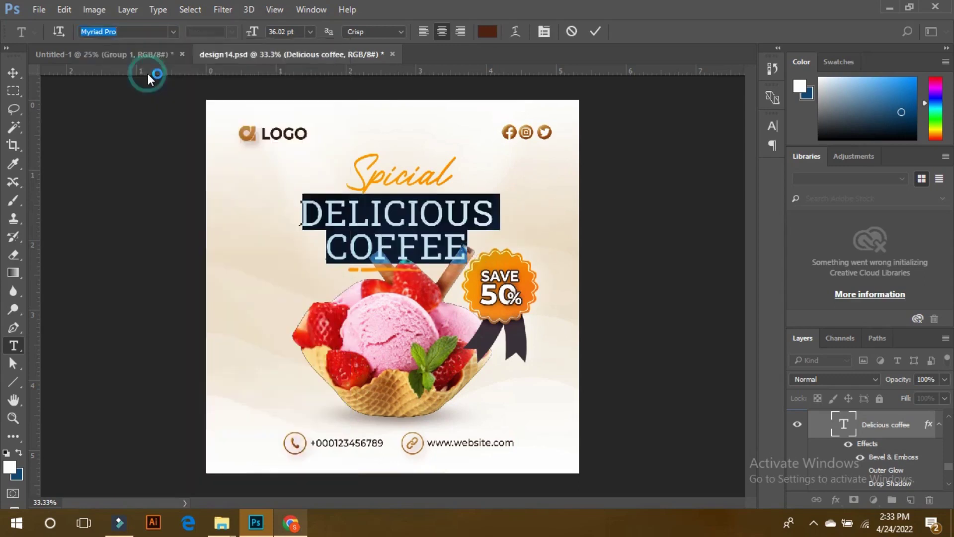
click(14, 72)
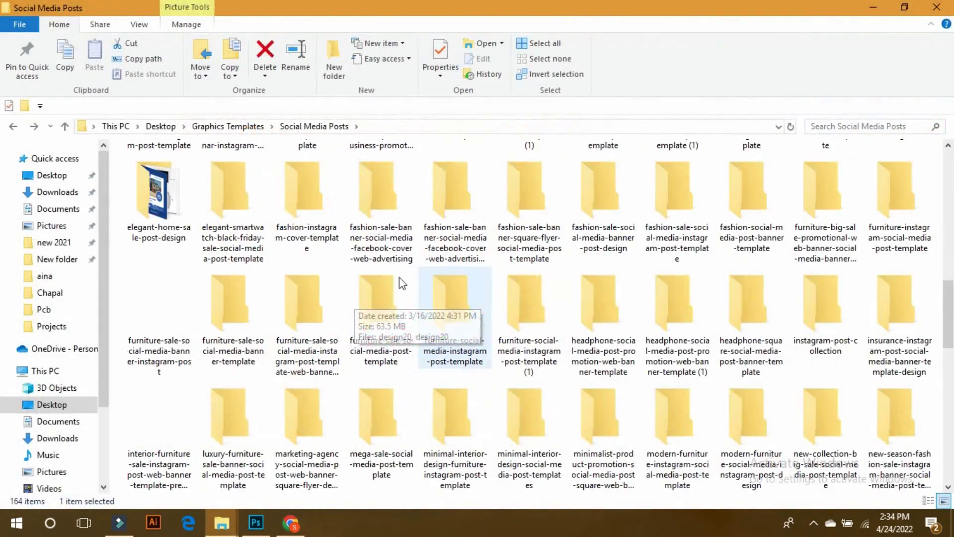
Open 58.psd from the fashion-sale-banner-social-media-facebook-cover-web-advertising folder in Photoshop and delete its grey person placeholder layer.
double_click(379, 224)
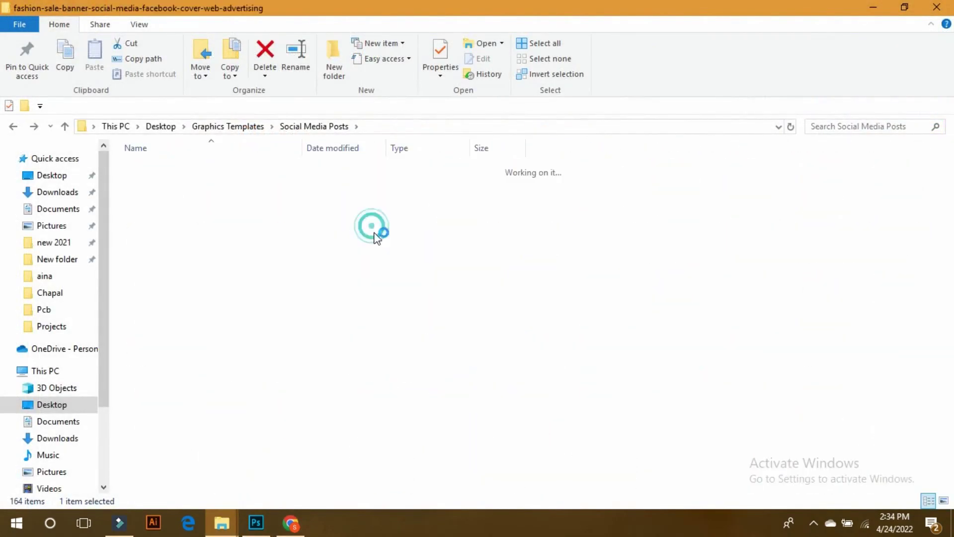
click(221, 192)
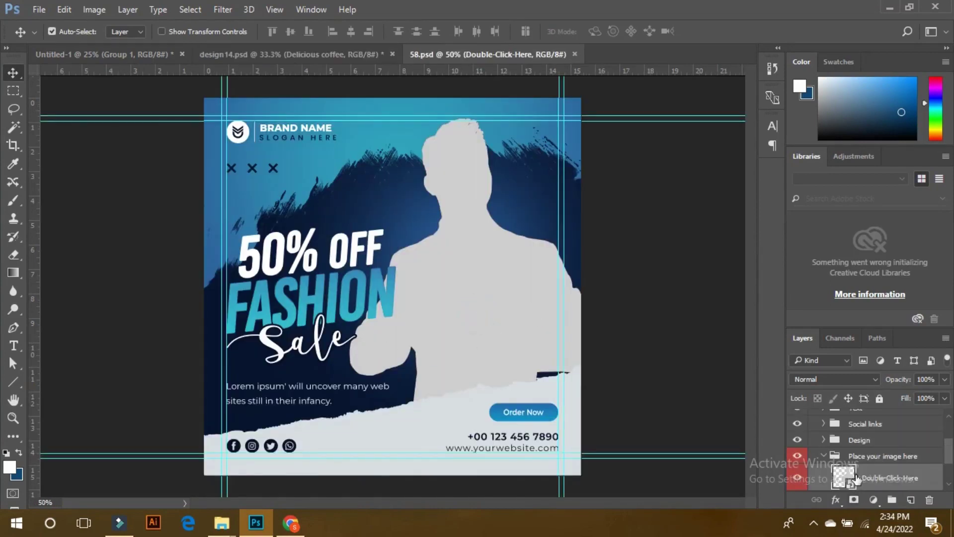
key(Delete)
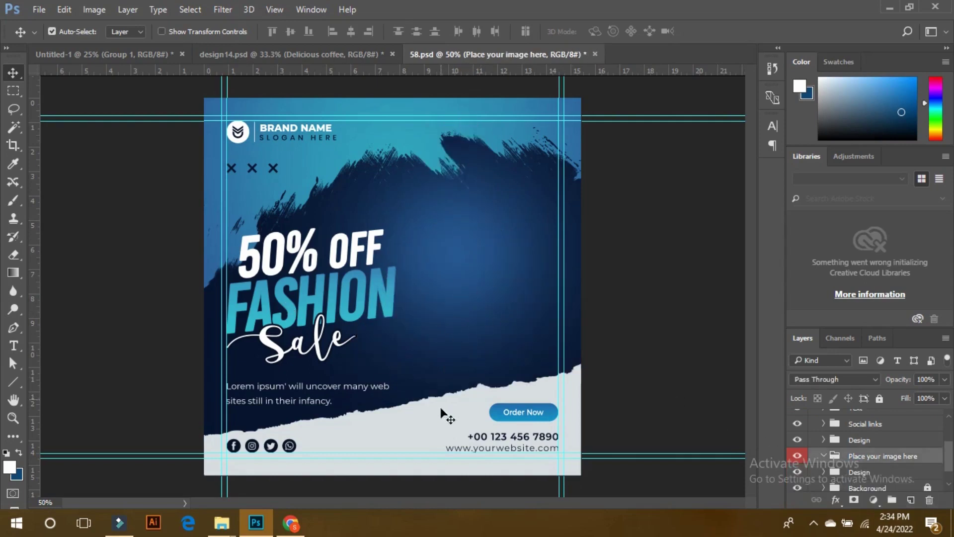
Open Product_Social_Media_112a.psd from the special-promo-sale-social-media-post-template folder and delete its white shoe placeholder layer.
mouse_move(230, 530)
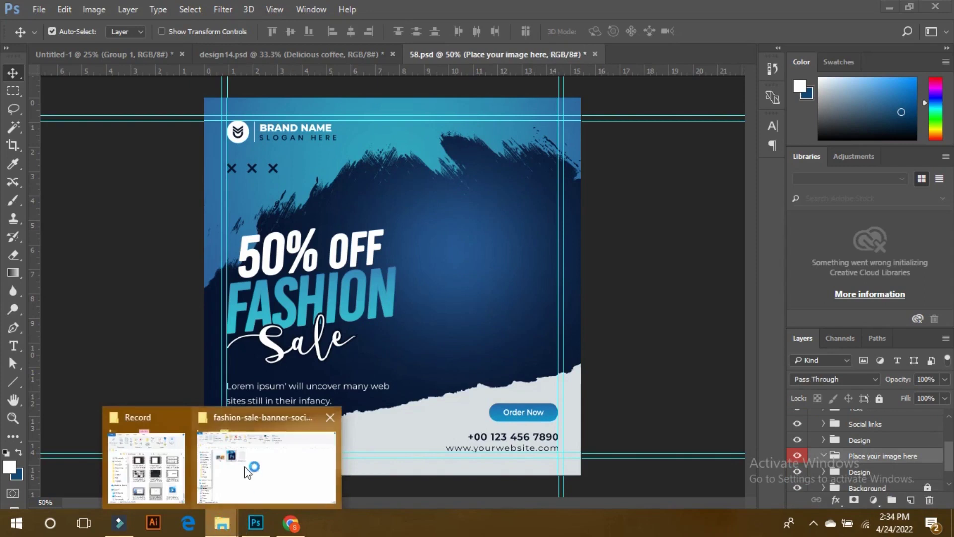
click(269, 462)
click(13, 126)
scroll(365, 338, down, 15)
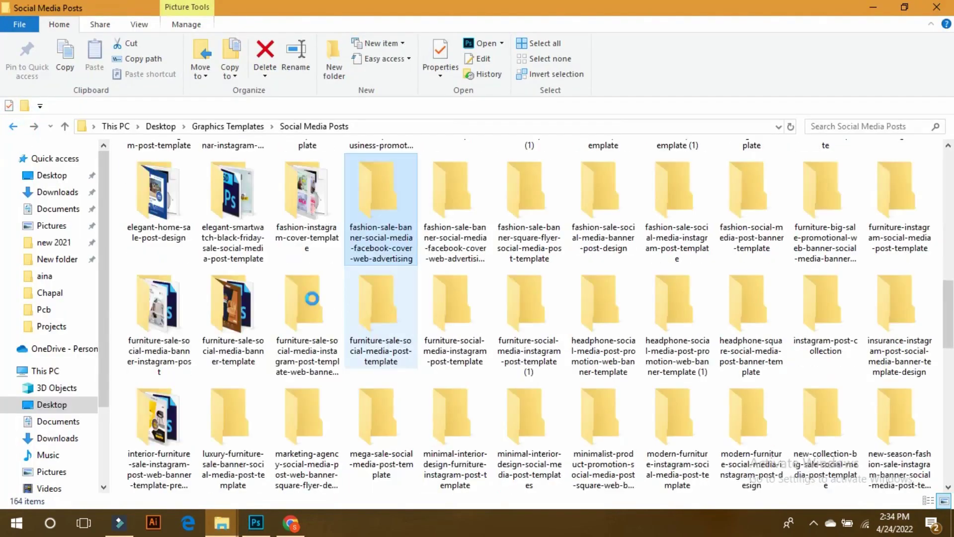
double_click(235, 304)
double_click(258, 194)
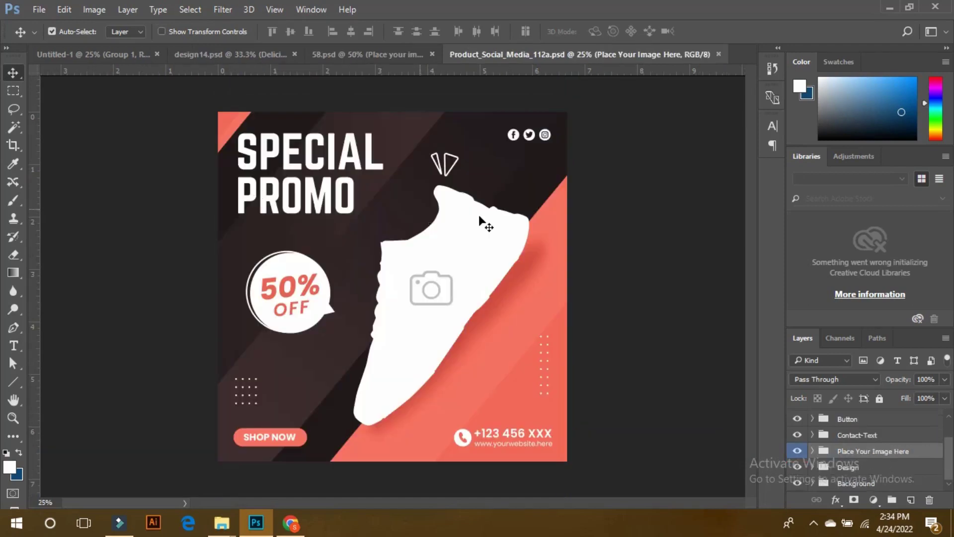
click(460, 292)
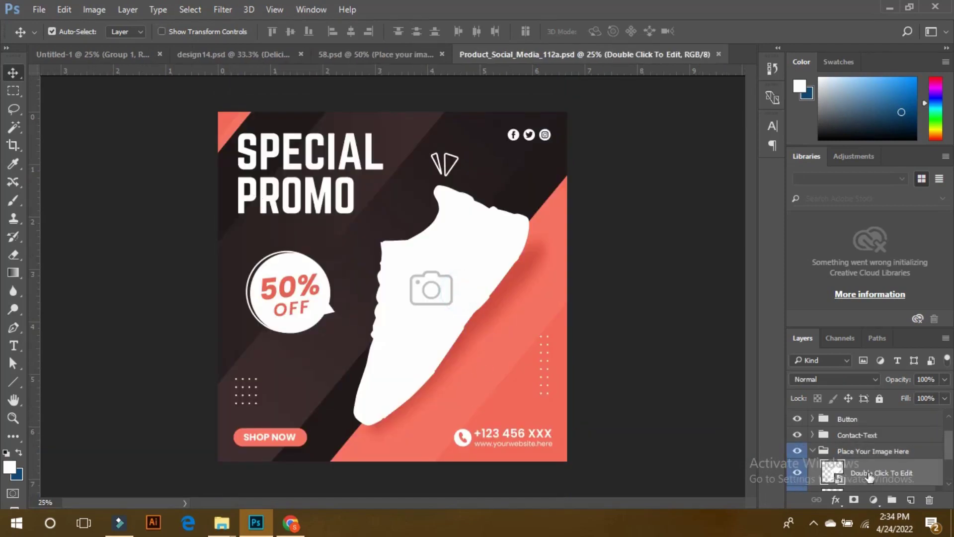
key(Delete)
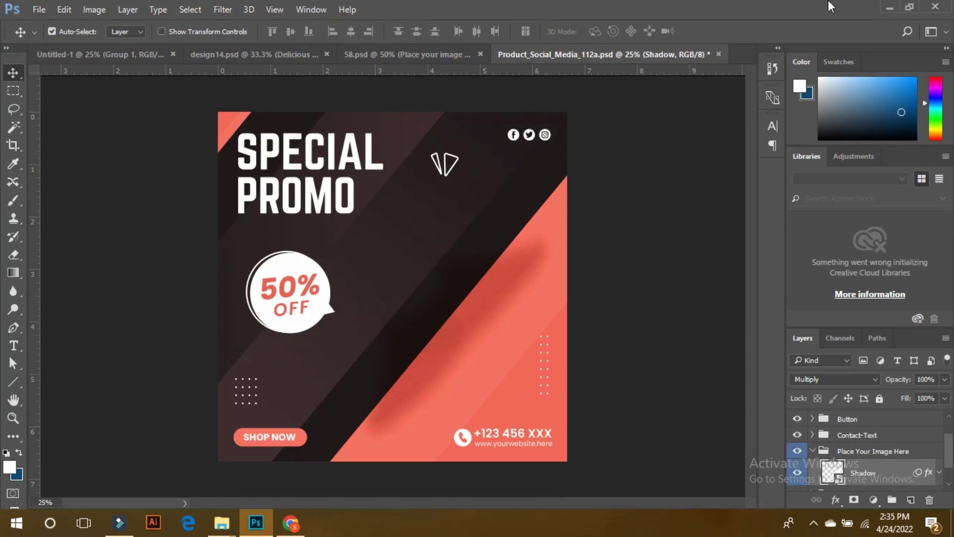
Switch to File Explorer and go back to the Social Media Posts folder.
click(889, 8)
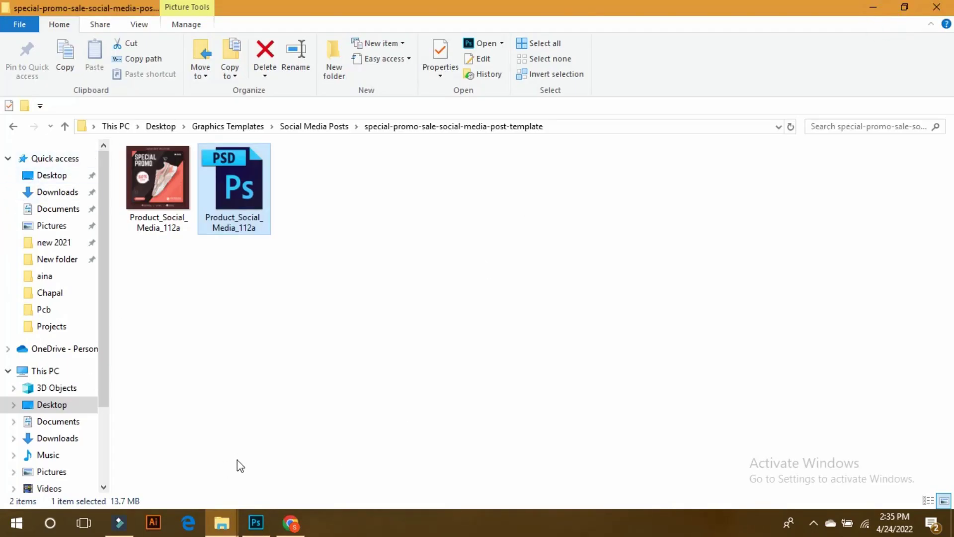
click(221, 523)
click(169, 471)
click(221, 523)
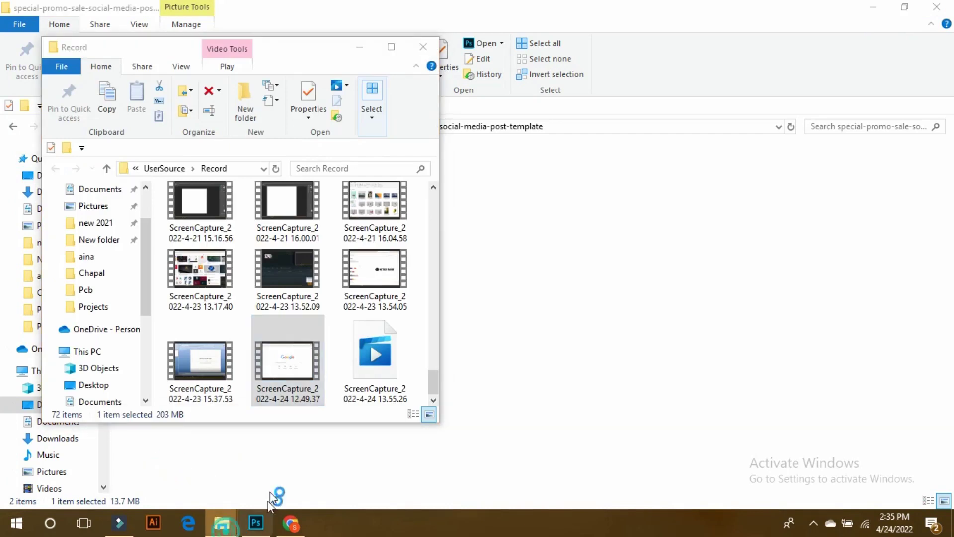
click(276, 472)
click(305, 128)
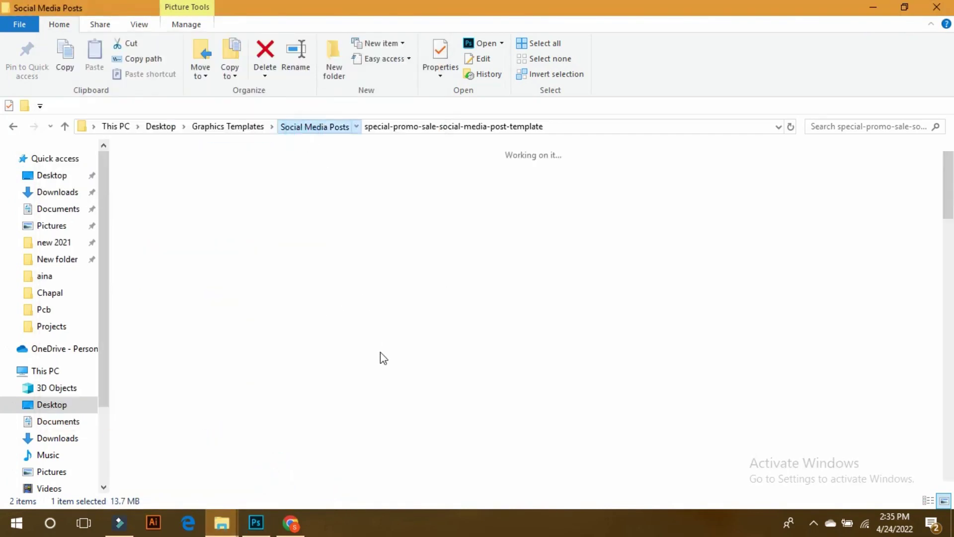